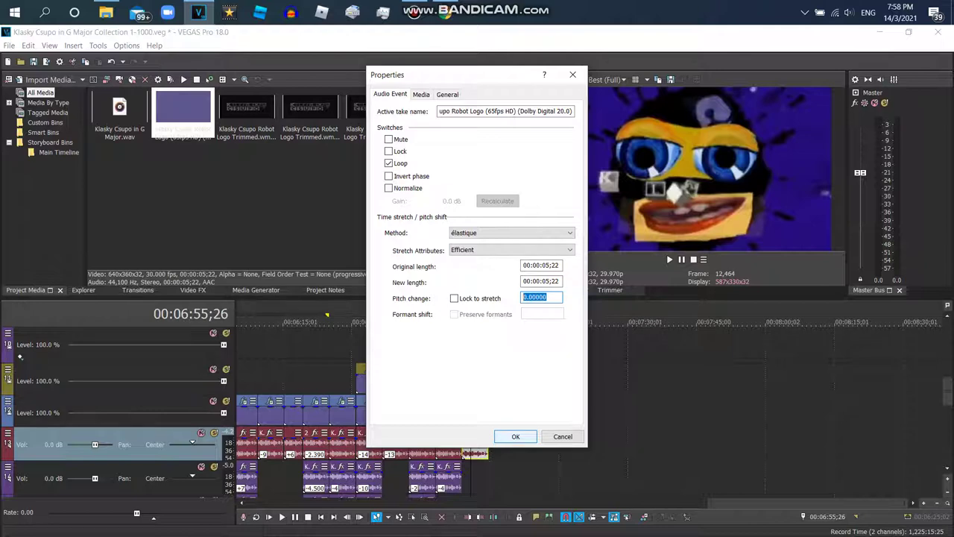
Step: Set the pitch change of the newest clip's first audio event to 2
{"action": "key", "text": "Return"}
{"action": "left_click", "coordinate": [937, 503]}
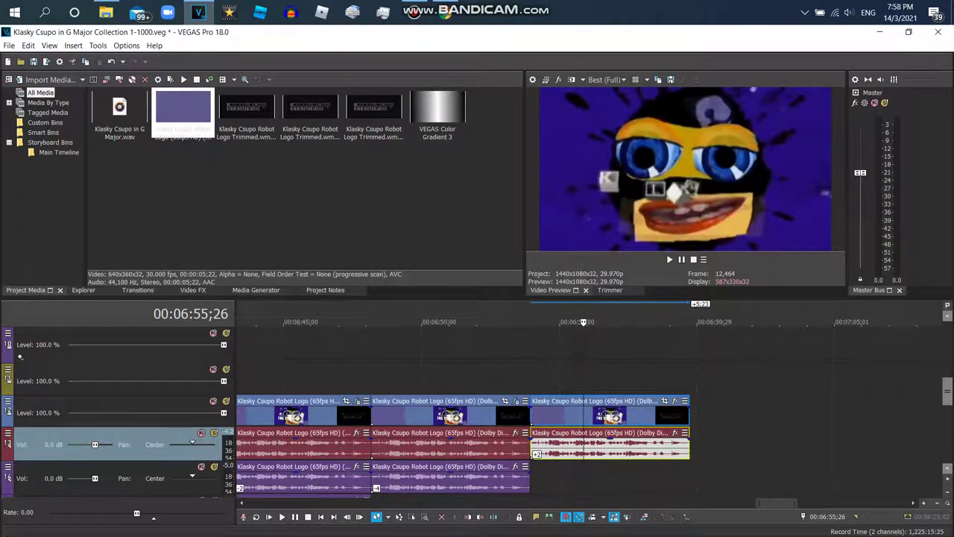
Step: Add an audio-only copy of the Robot Logo clip on the track below, aligned with the newest clip's start
{"action": "scroll", "coordinate": [463, 410], "scroll_direction": "down", "scroll_amount": 2}
{"action": "left_click_drag", "start_coordinate": [182, 111], "coordinate": [538, 409]}
{"action": "right_click", "coordinate": [539, 409]}
{"action": "key", "text": "Escape"}
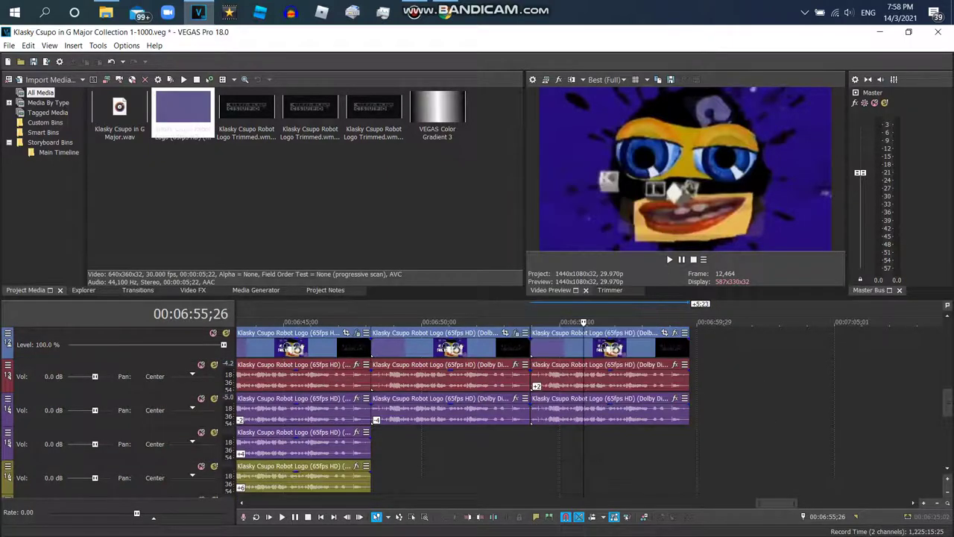
Step: Set the second audio layer's time stretch method to élastique with a pitch change of 1
{"action": "right_click", "coordinate": [570, 408]}
{"action": "left_click", "coordinate": [596, 524]}
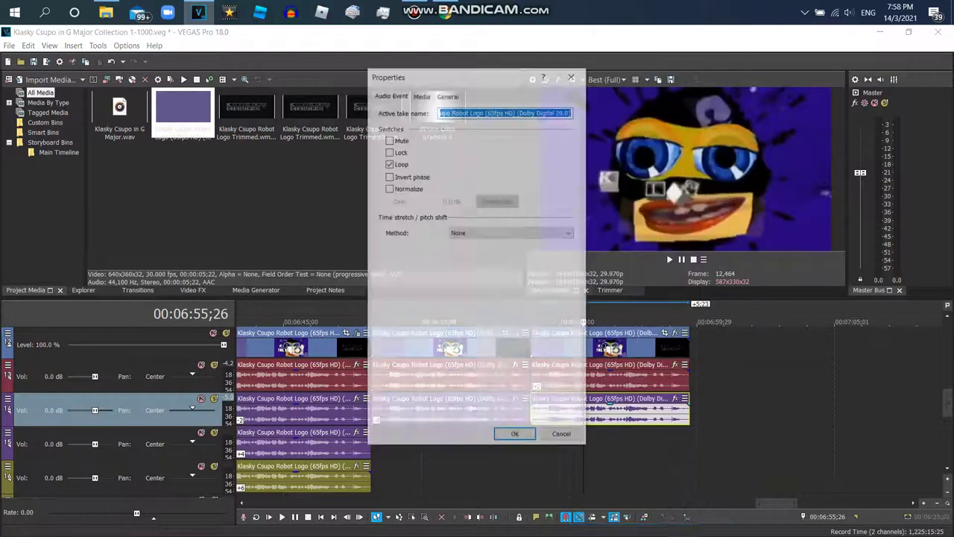
{"action": "left_click", "coordinate": [511, 233]}
{"action": "left_click", "coordinate": [511, 245]}
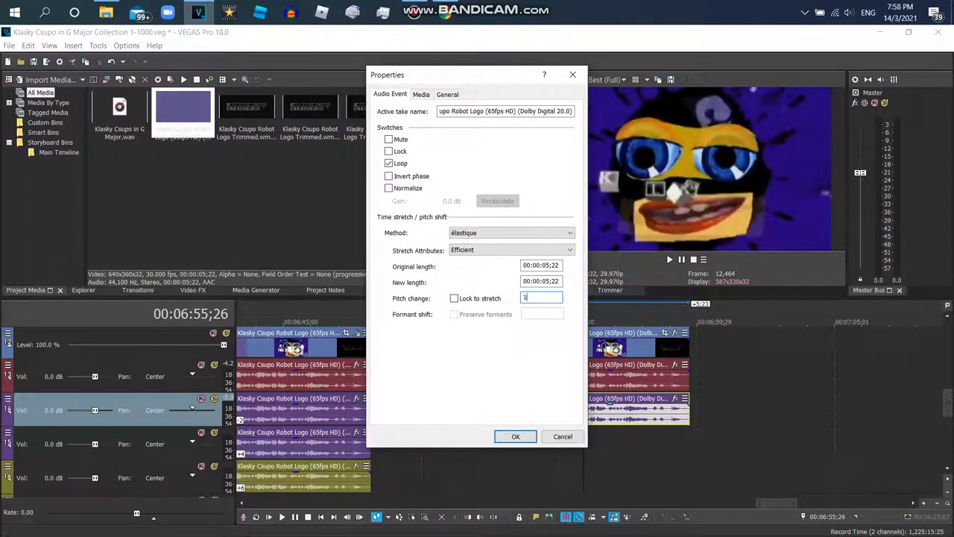
{"action": "key", "text": "Return"}
Step: Add a third audio-only copy of the Robot Logo clip below the second layer, aligned with the newest clip
{"action": "left_click_drag", "start_coordinate": [183, 112], "coordinate": [537, 440]}
{"action": "right_click", "coordinate": [507, 445]}
{"action": "left_click", "coordinate": [537, 349]}
Step: Set the third audio layer to the élastique method with Pro stretch attributes and a pitch change of -5
{"action": "right_click", "coordinate": [580, 443]}
{"action": "left_click", "coordinate": [600, 511]}
{"action": "left_click", "coordinate": [512, 233]}
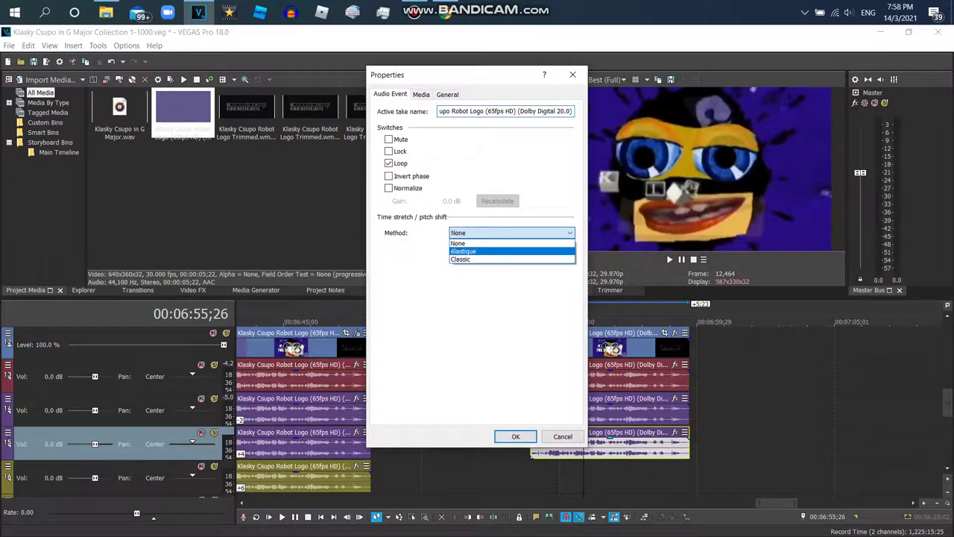
{"action": "left_click", "coordinate": [477, 249]}
{"action": "left_click", "coordinate": [511, 250]}
{"action": "left_click", "coordinate": [477, 259]}
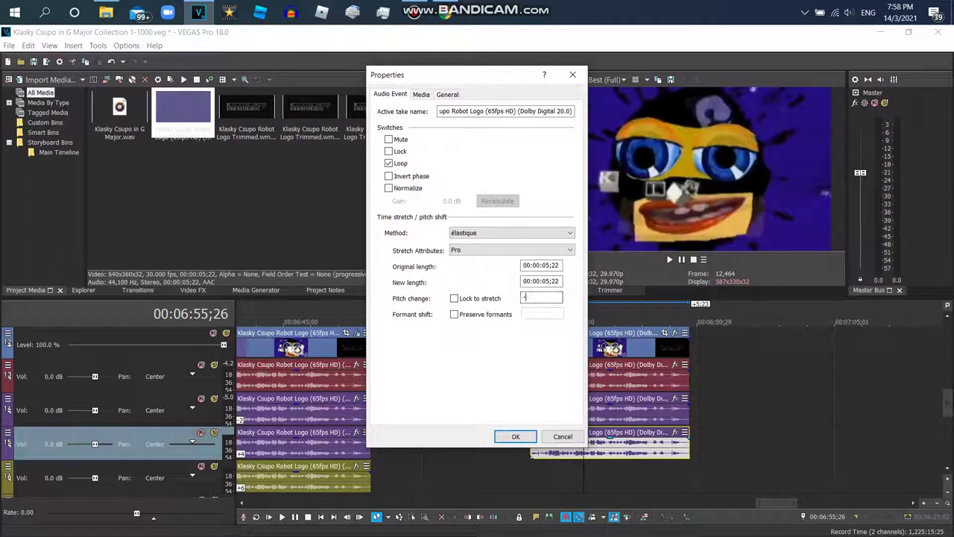
{"action": "type", "text": "-5"}
{"action": "key", "text": "Return"}
Step: Play back the start of the newest clip to check its three layered audio pitches
{"action": "left_click", "coordinate": [535, 443]}
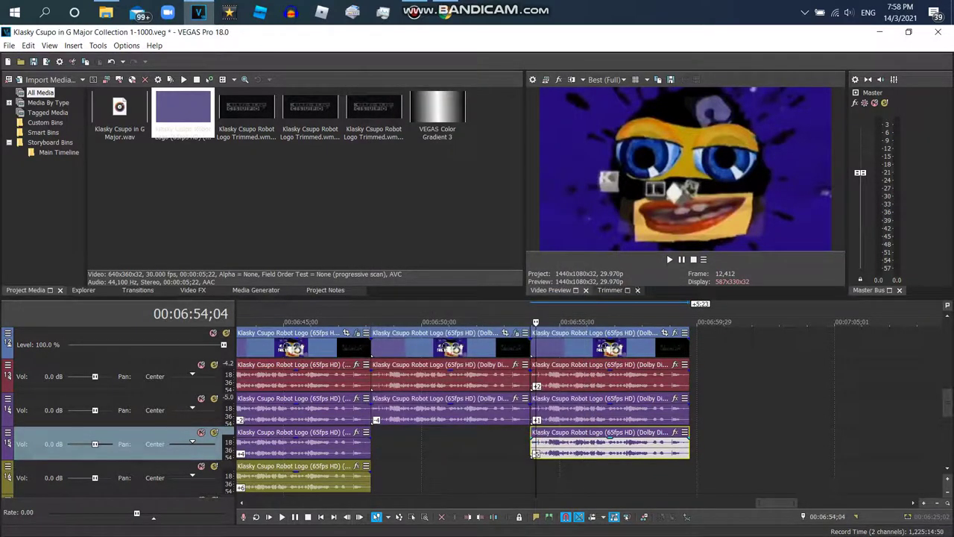
{"action": "left_click", "coordinate": [669, 259]}
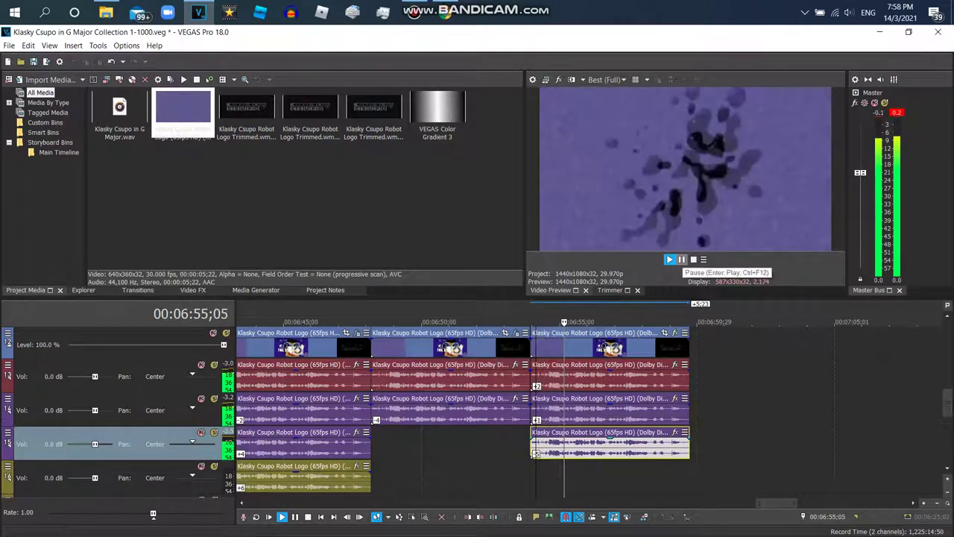
{"action": "left_click", "coordinate": [680, 260]}
Step: Change the third audio layer's pitch change to 8
{"action": "right_click", "coordinate": [540, 410]}
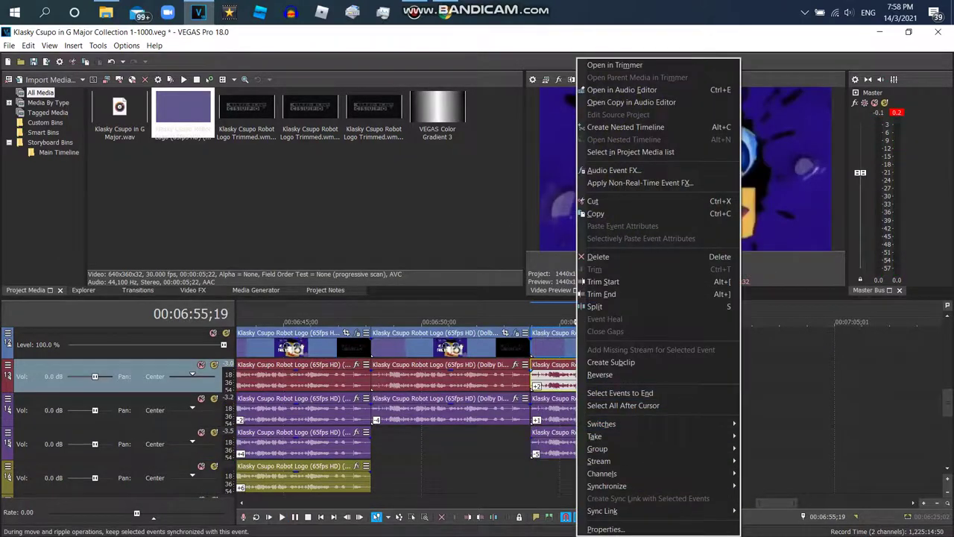
{"action": "right_click", "coordinate": [534, 443]}
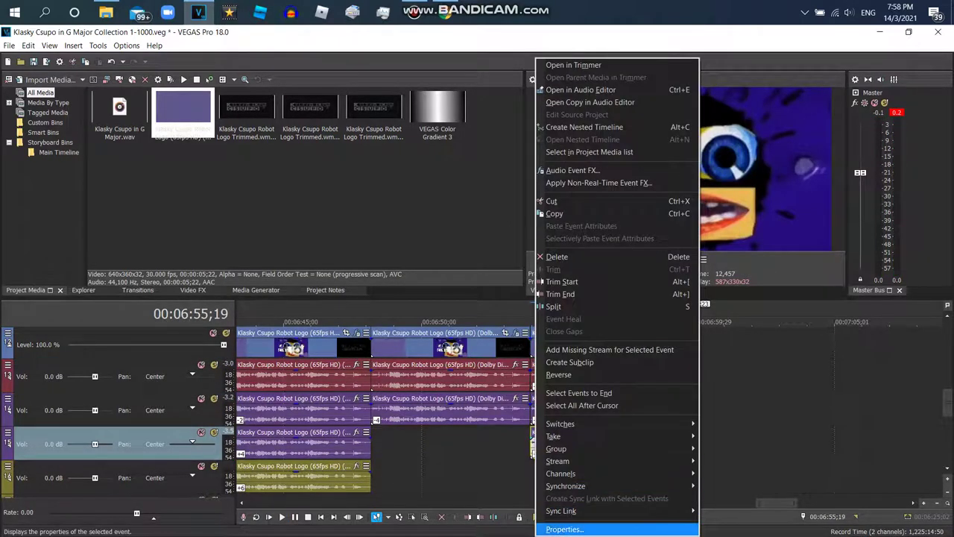
{"action": "left_click", "coordinate": [569, 529]}
{"action": "left_click", "coordinate": [542, 297]}
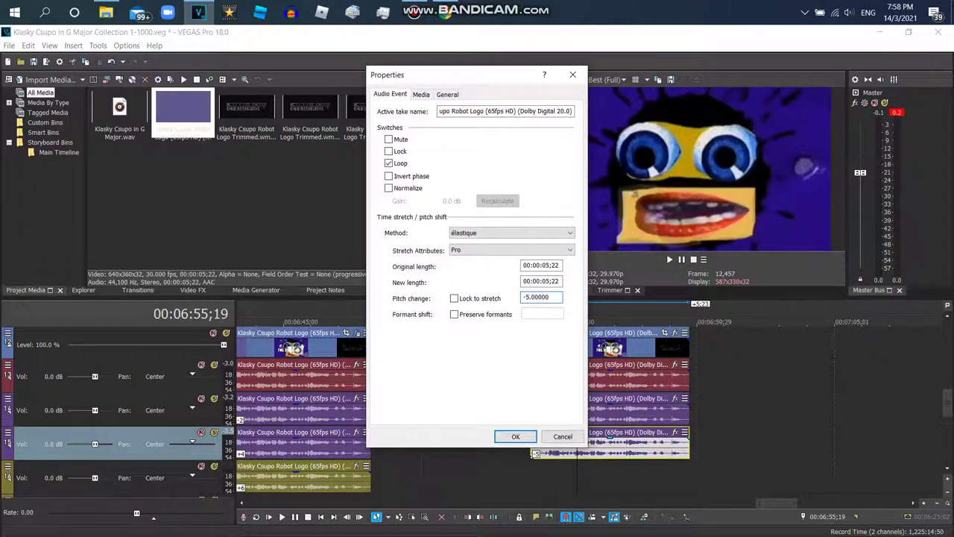
{"action": "key", "text": "Return"}
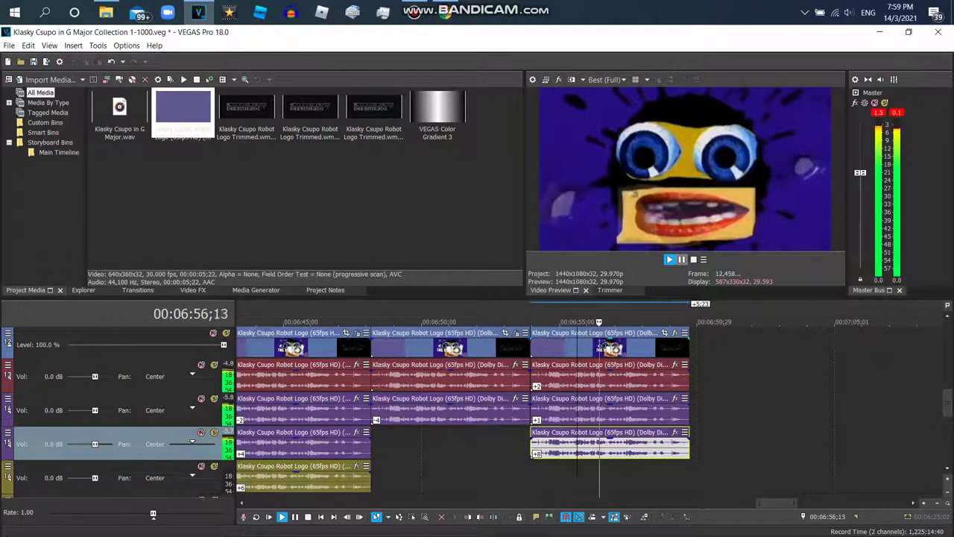
Step: Change the first audio layer's pitch change to 5 and play back the combined sound
{"action": "left_click", "coordinate": [596, 376]}
{"action": "right_click", "coordinate": [575, 376]}
{"action": "left_click", "coordinate": [618, 528]}
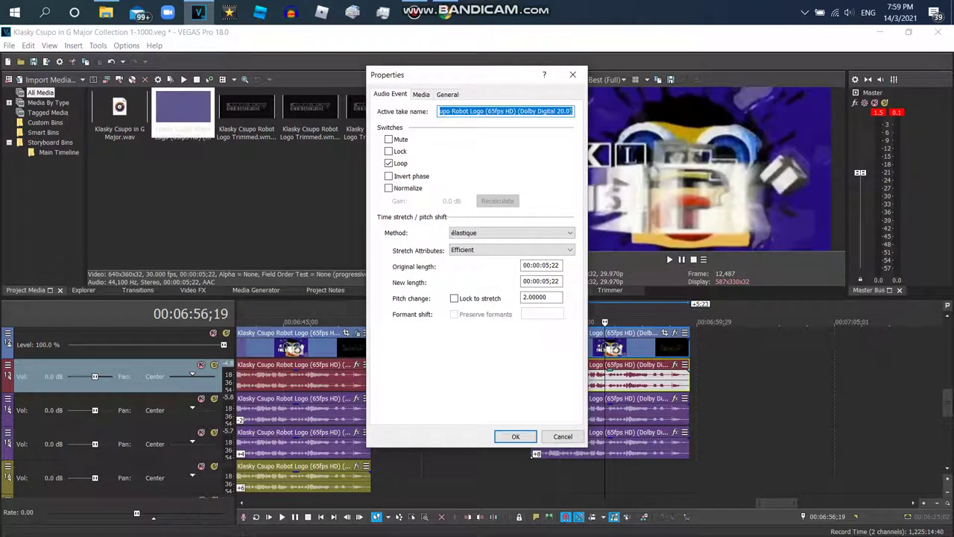
{"action": "left_click", "coordinate": [544, 297]}
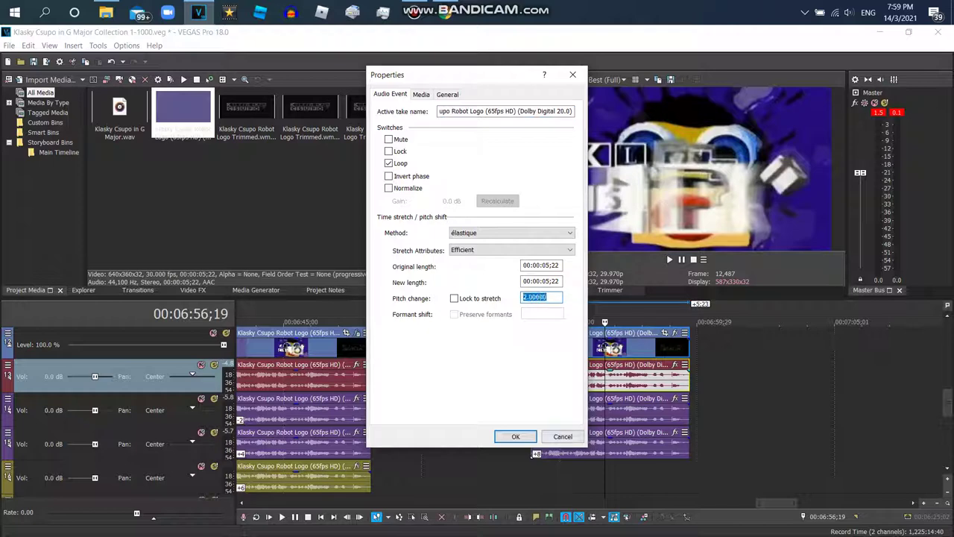
{"action": "left_click", "coordinate": [515, 436]}
{"action": "key", "text": "space"}
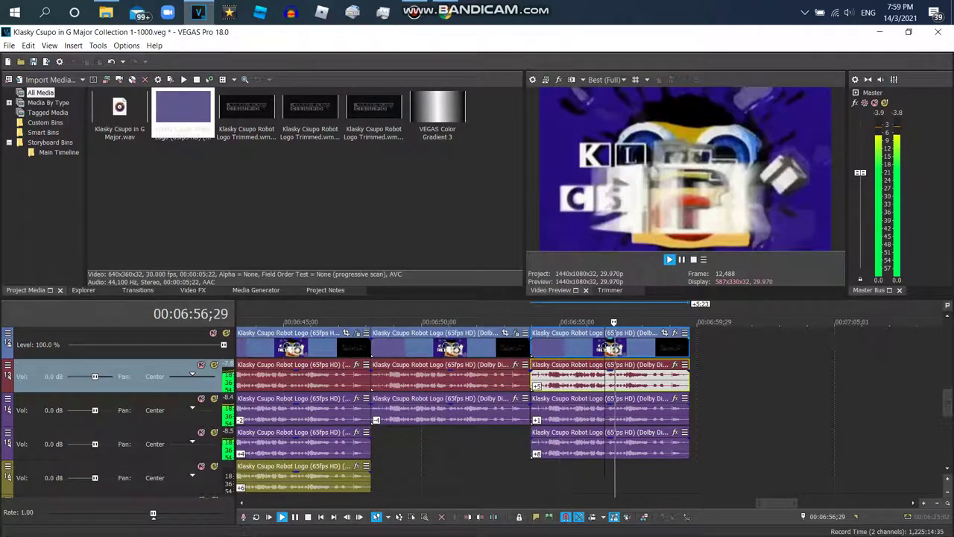
{"action": "key", "text": "space"}
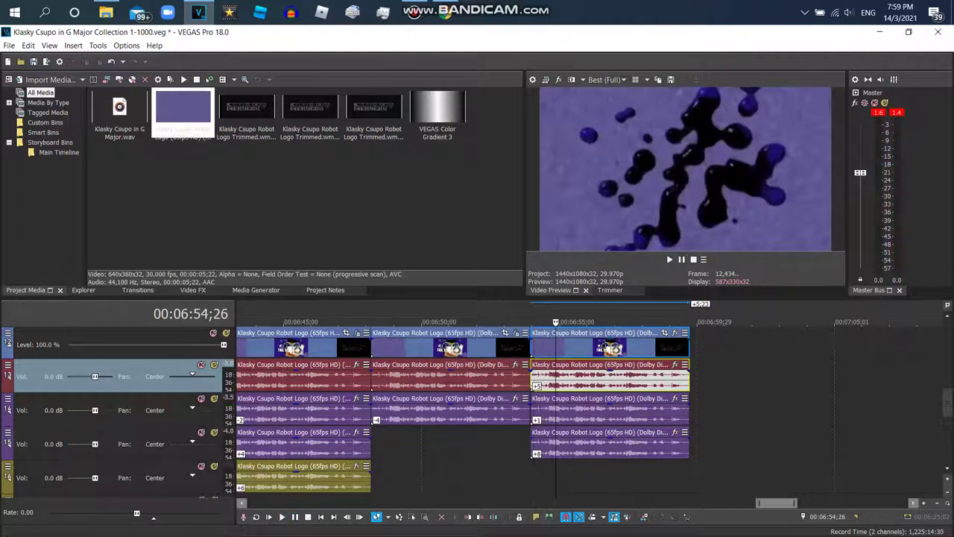
Step: Copy the earlier Robot Logo video event that starts at about 00:06:31 on the timeline
{"action": "key", "text": "Down"}
{"action": "key", "text": "Down"}
{"action": "key", "text": "Down"}
{"action": "key", "text": "Down"}
{"action": "scroll", "coordinate": [589, 402], "scroll_direction": "left", "scroll_amount": 2}
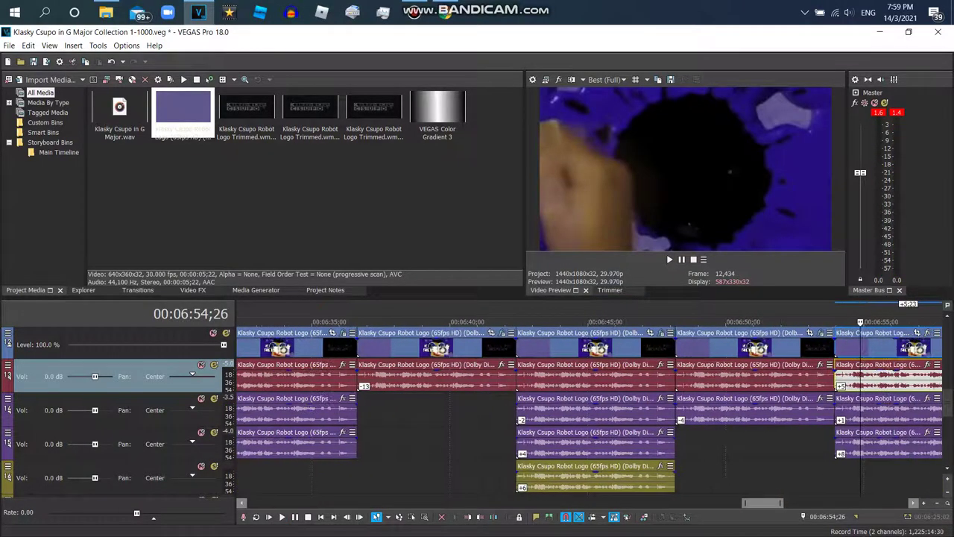
{"action": "right_click", "coordinate": [521, 348]}
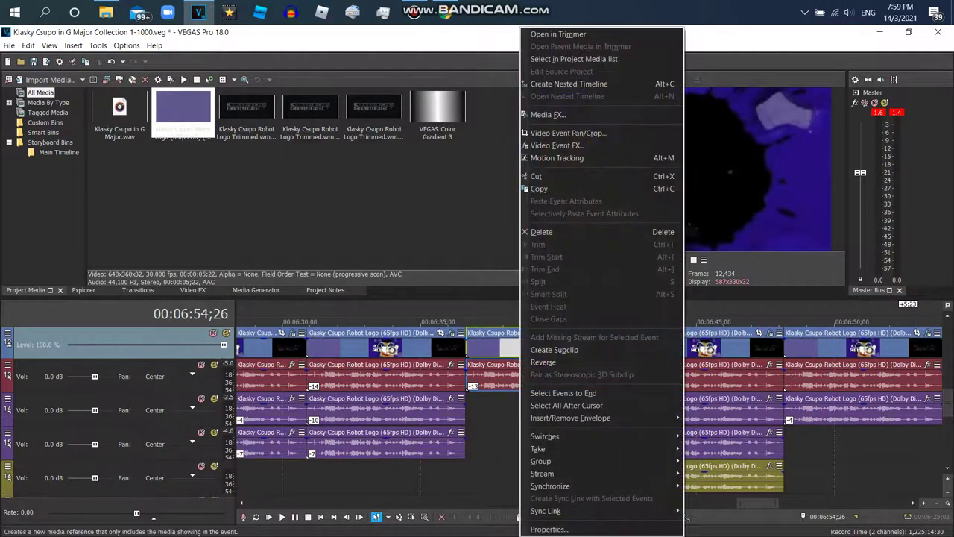
{"action": "right_click", "coordinate": [358, 348]}
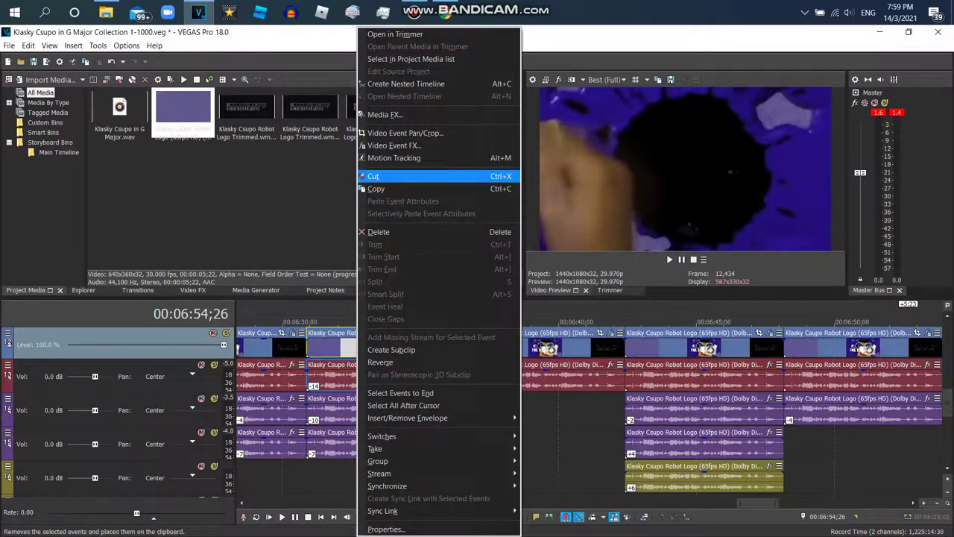
{"action": "left_click", "coordinate": [375, 189]}
Step: Paste the copied event's attributes onto the newest Robot Logo video event
{"action": "scroll", "coordinate": [589, 402], "scroll_direction": "right", "scroll_amount": 10}
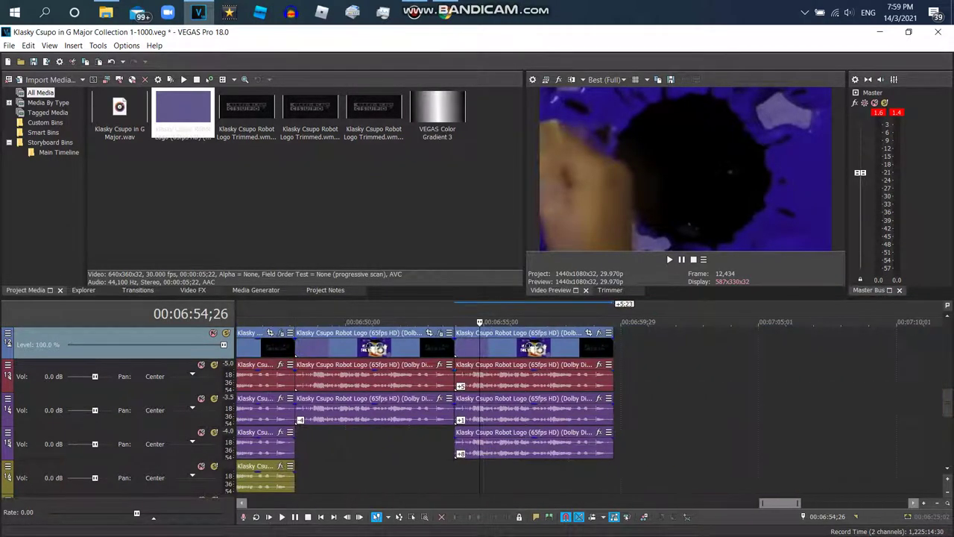
{"action": "left_click", "coordinate": [537, 348]}
{"action": "right_click", "coordinate": [536, 348]}
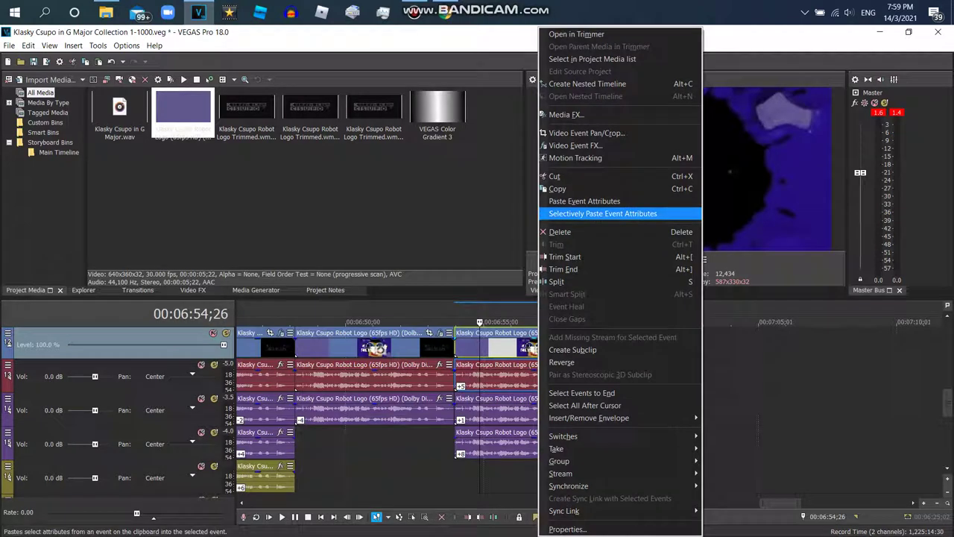
{"action": "left_click", "coordinate": [585, 200]}
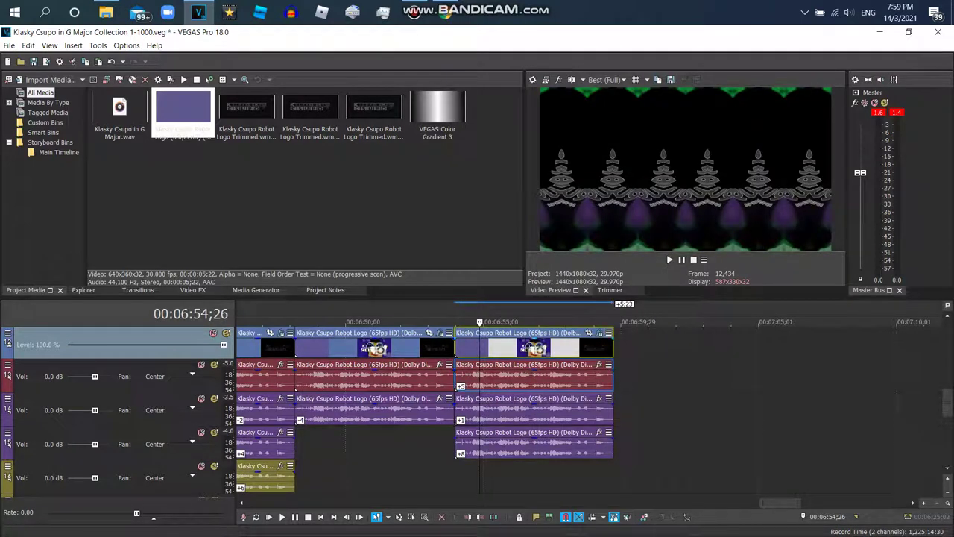
Step: Remove Bororo 3D Double Vision and the last two Mirror effects from the newest video event's effect chain
{"action": "left_click", "coordinate": [600, 332]}
{"action": "left_click", "coordinate": [97, 315]}
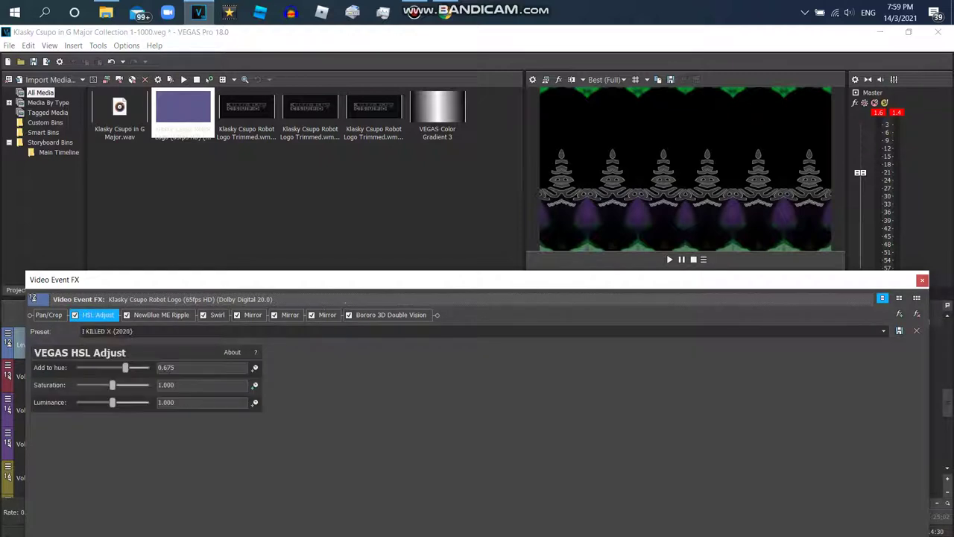
{"action": "left_click", "coordinate": [391, 315]}
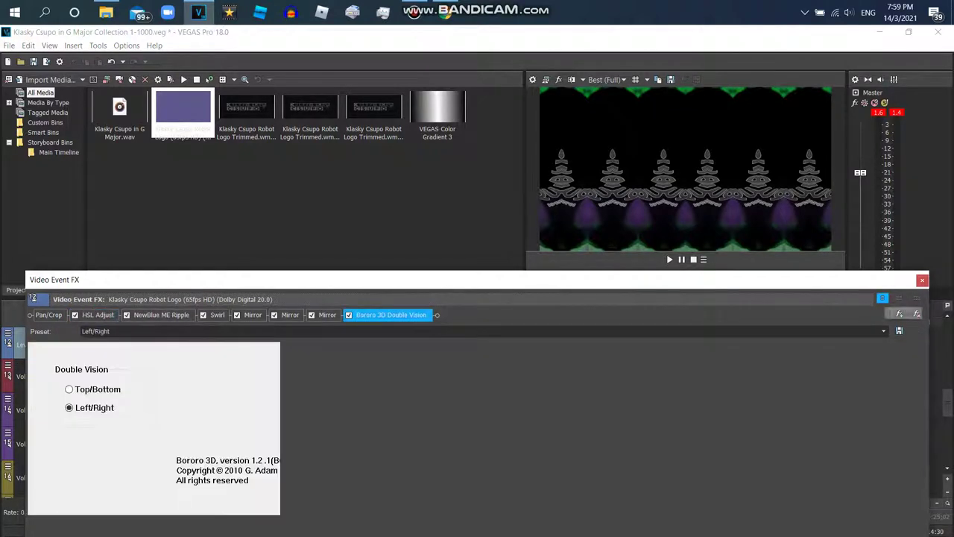
{"action": "key", "text": "Delete"}
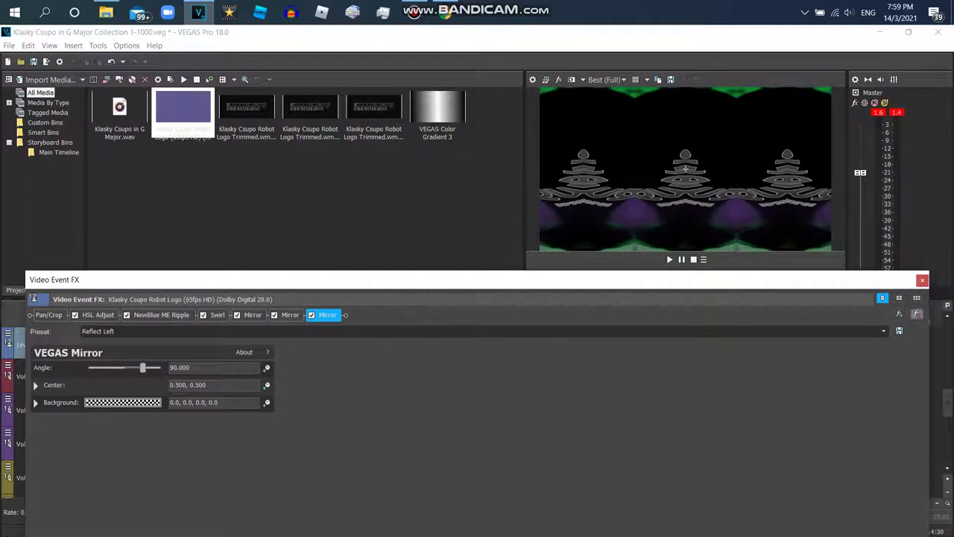
{"action": "key", "text": "Delete"}
{"action": "key", "text": "Delete"}
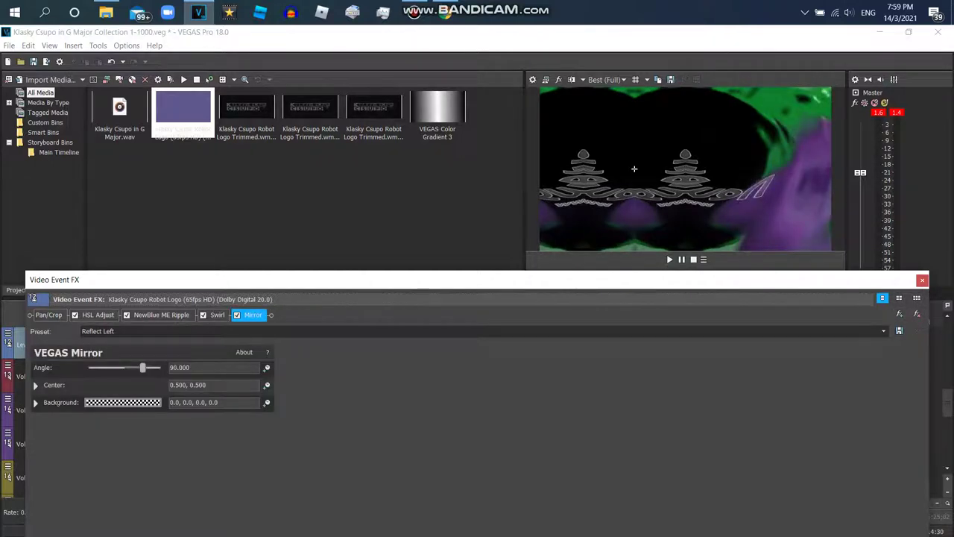
Step: Add a second Swirl effect with the Does Respond preset to the end of the video event's effect chain
{"action": "left_click", "coordinate": [193, 290]}
{"action": "left_click", "coordinate": [21, 188]}
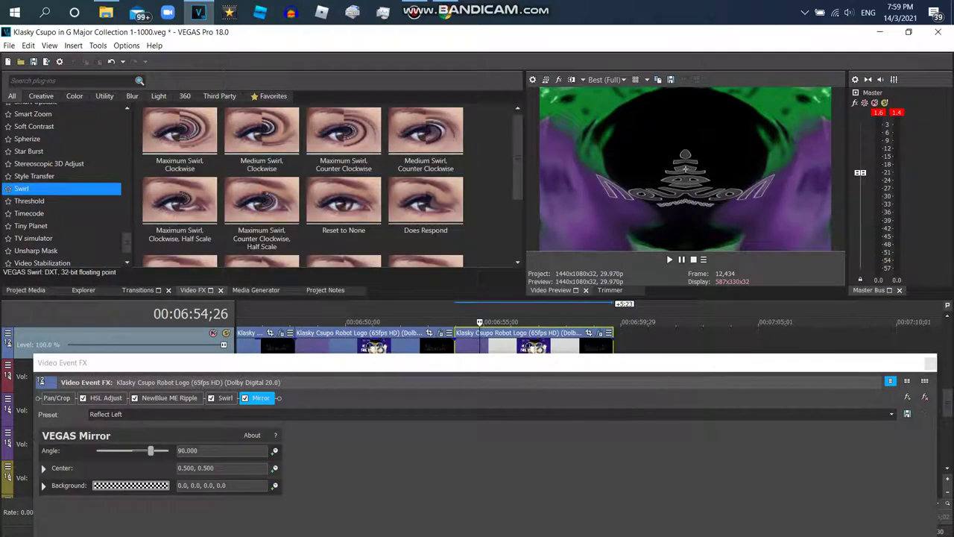
{"action": "scroll", "coordinate": [333, 186], "scroll_direction": "down", "scroll_amount": 1}
{"action": "left_click", "coordinate": [425, 142]}
{"action": "double_click", "coordinate": [410, 140]}
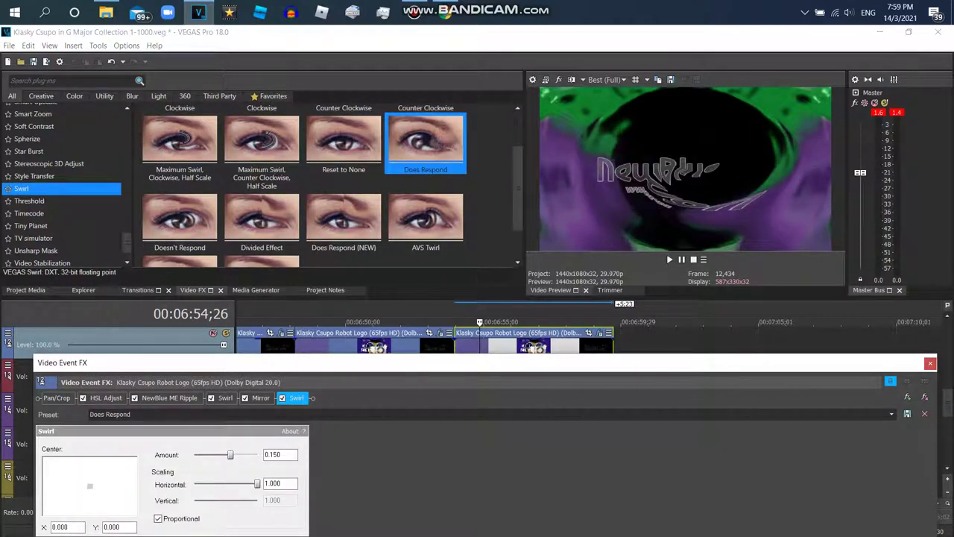
Step: Apply the Zoopals Effect V2 preset to the video event's HSL Adjust effect and close the effect settings
{"action": "left_click", "coordinate": [225, 397]}
{"action": "left_click", "coordinate": [169, 397]}
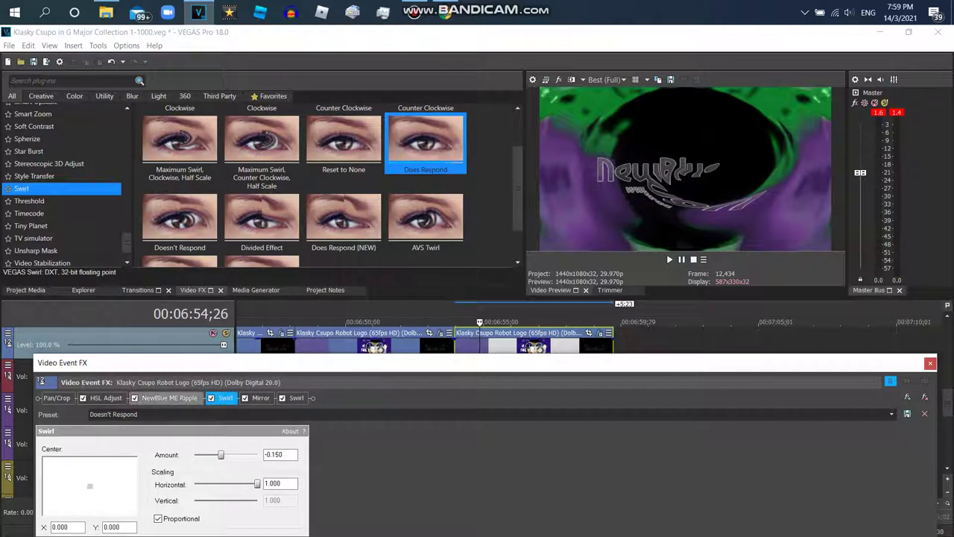
{"action": "left_click", "coordinate": [105, 397]}
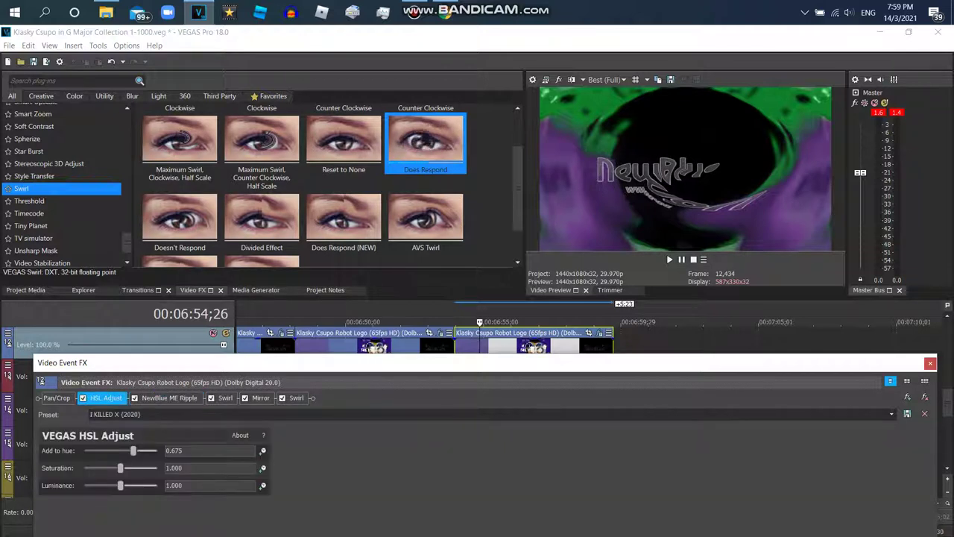
{"action": "left_click", "coordinate": [890, 413]}
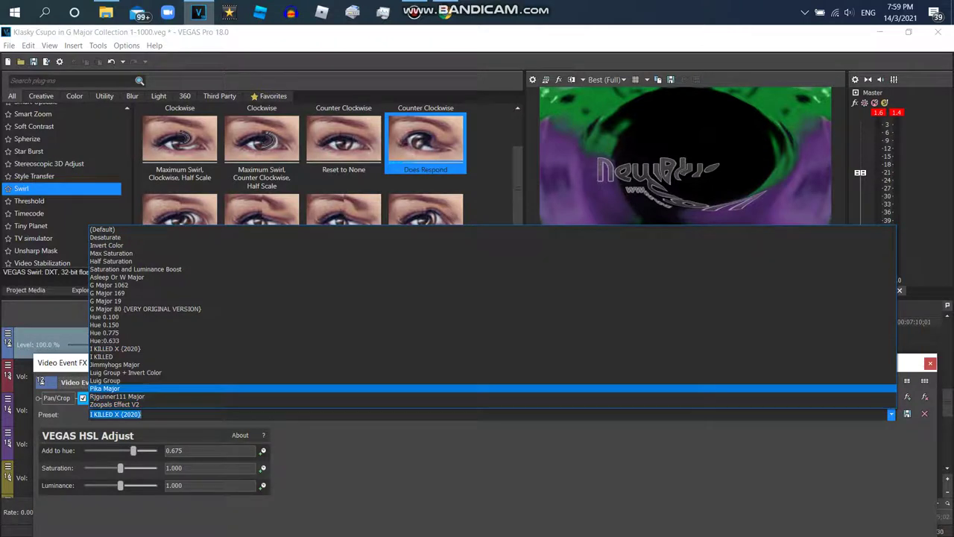
{"action": "key", "text": "Down"}
{"action": "key", "text": "Down"}
{"action": "key", "text": "Return"}
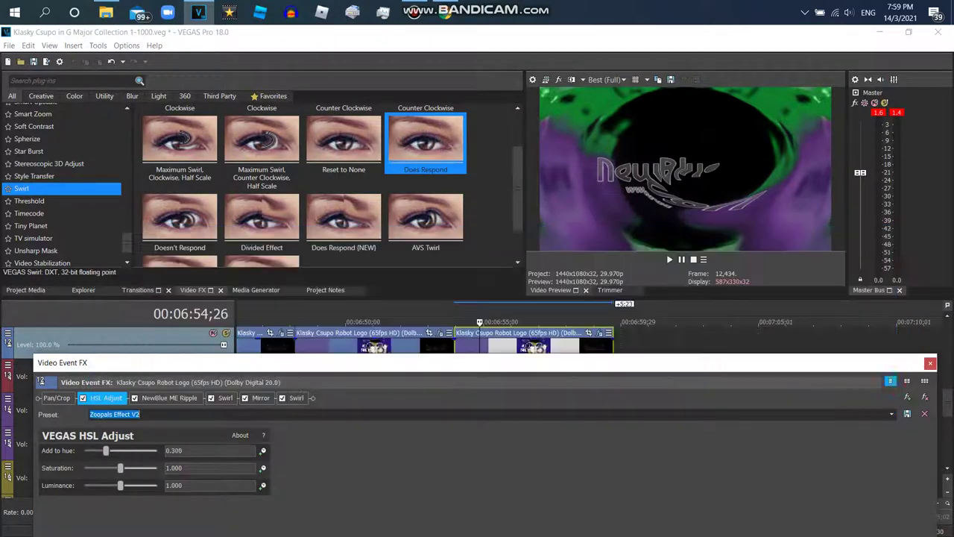
{"action": "key", "text": "Escape"}
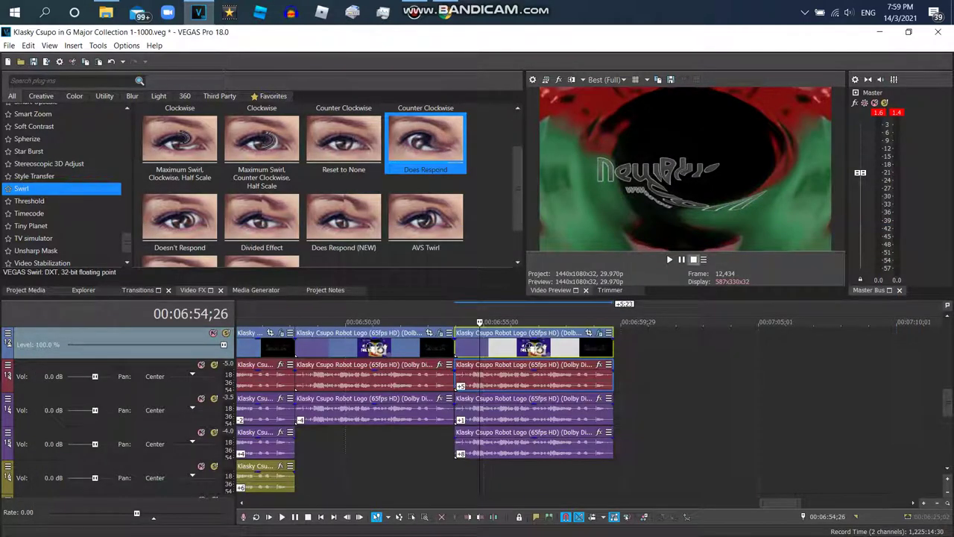
Step: Return to the project media and play back the newest clip with its revised effects
{"action": "key", "text": "alt+1"}
{"action": "key", "text": "space"}
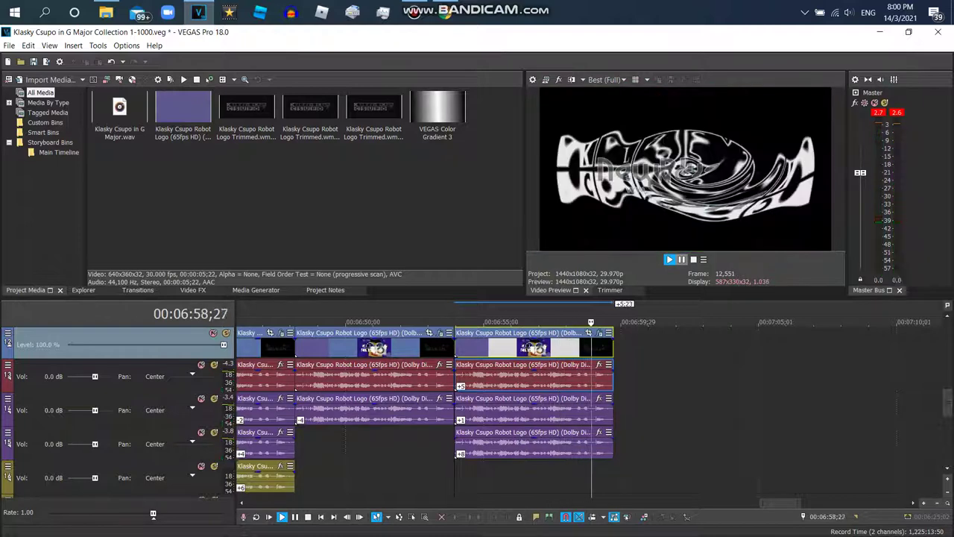
Step: Place another Robot Logo clip after the last one on the timeline, then switch to the G-Major 72 YouTube video in Chrome
{"action": "left_click_drag", "start_coordinate": [183, 112], "coordinate": [630, 346]}
{"action": "left_click", "coordinate": [415, 12]}
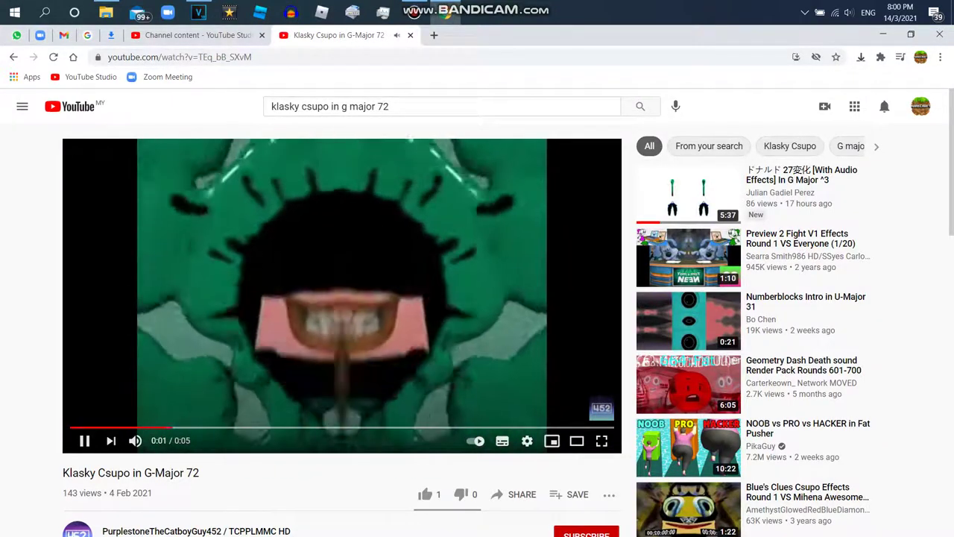
Step: Pause the G-Major 72 video, read its full description for the effect and pitch settings, and switch back to VEGAS Pro
{"action": "key", "text": "space"}
{"action": "scroll", "coordinate": [477, 328], "scroll_direction": "down", "scroll_amount": 4}
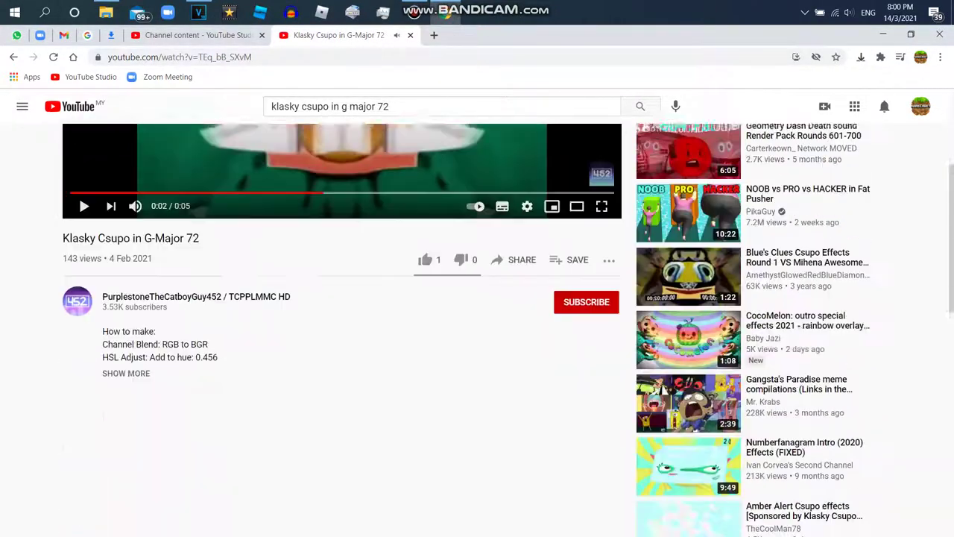
{"action": "left_click", "coordinate": [126, 343]}
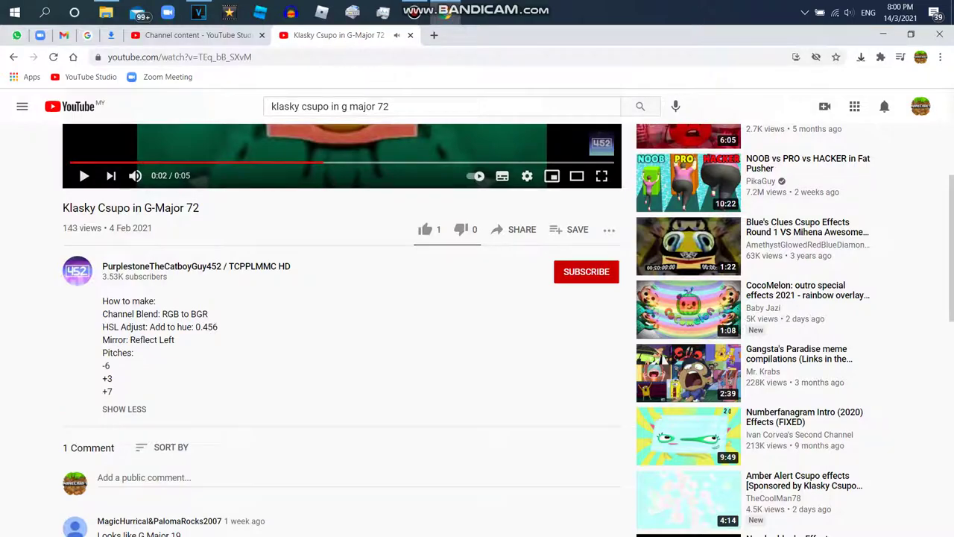
{"action": "left_click", "coordinate": [198, 12]}
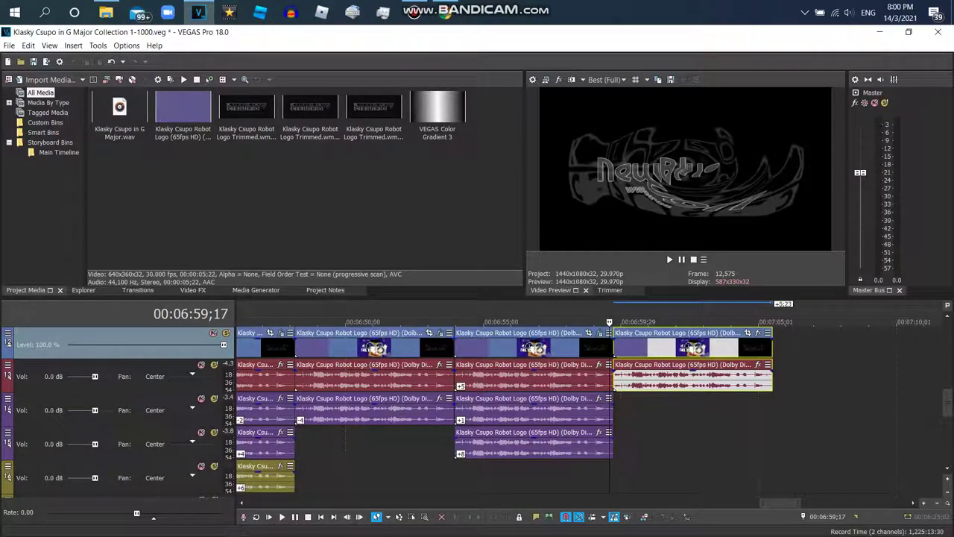
Step: Apply the G Major 72 V2 filter package to the newest Robot Logo video event and close the effect settings
{"action": "left_click", "coordinate": [758, 332]}
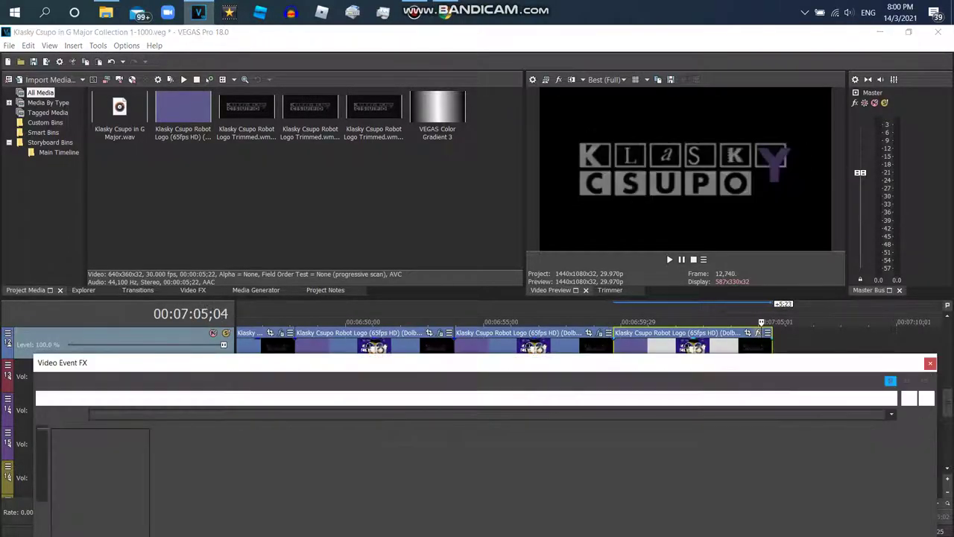
{"action": "scroll", "coordinate": [492, 302], "scroll_direction": "right", "scroll_amount": 3}
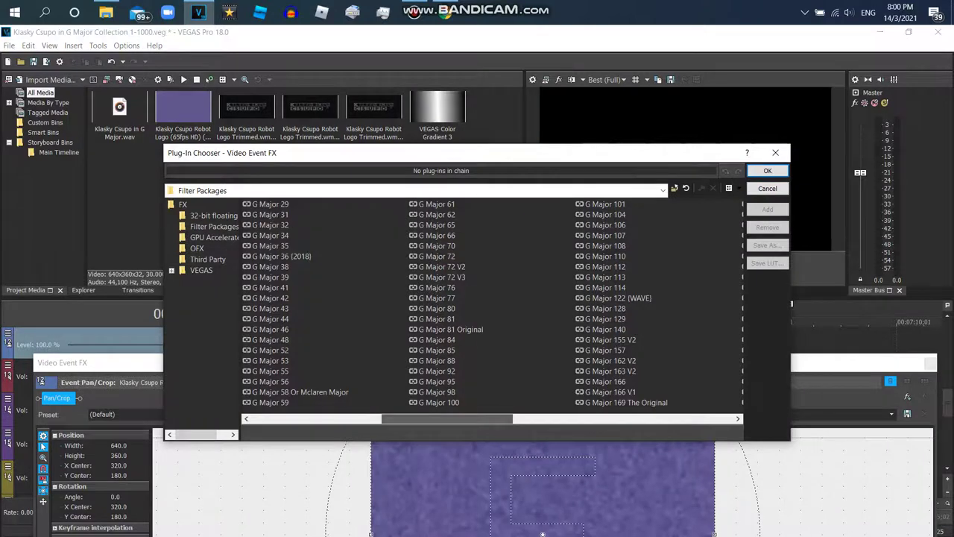
{"action": "double_click", "coordinate": [436, 256]}
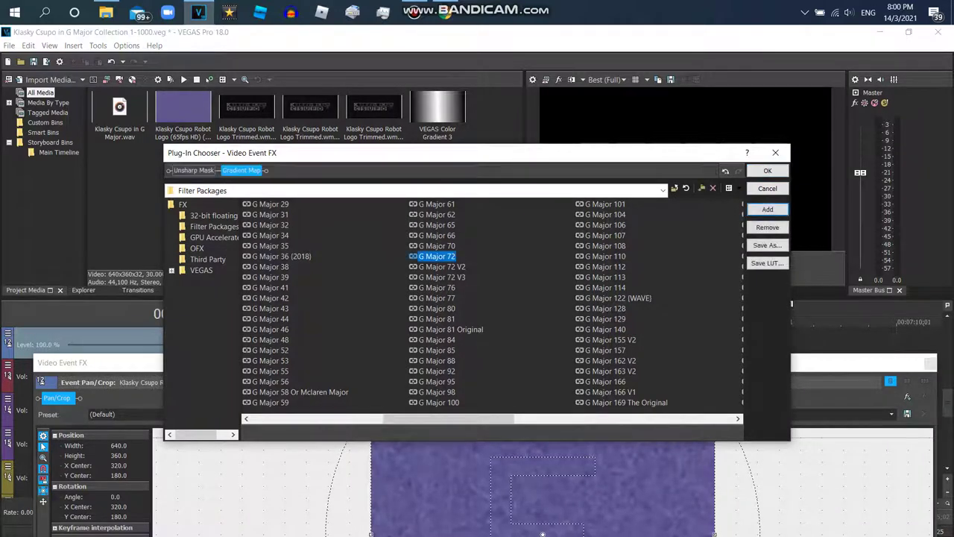
{"action": "left_click", "coordinate": [441, 266]}
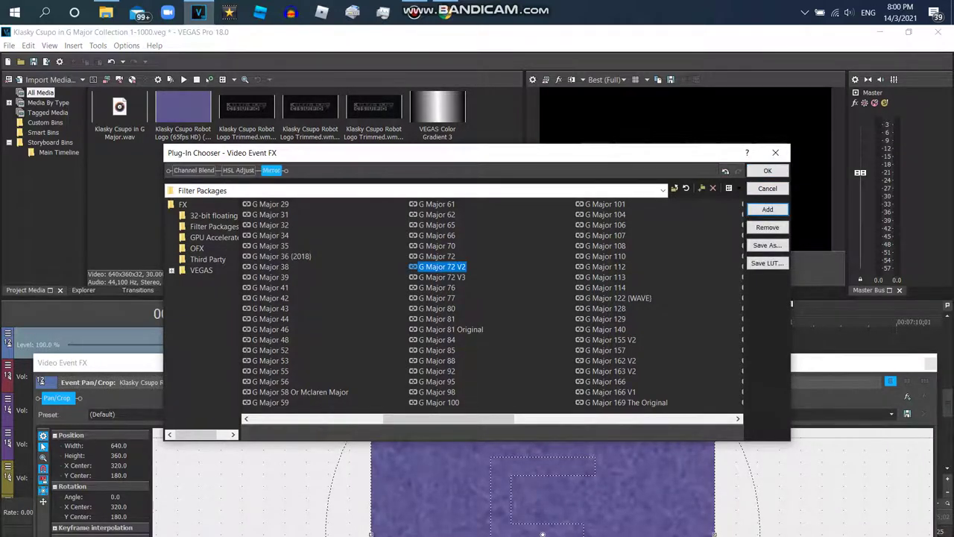
{"action": "key", "text": "Return"}
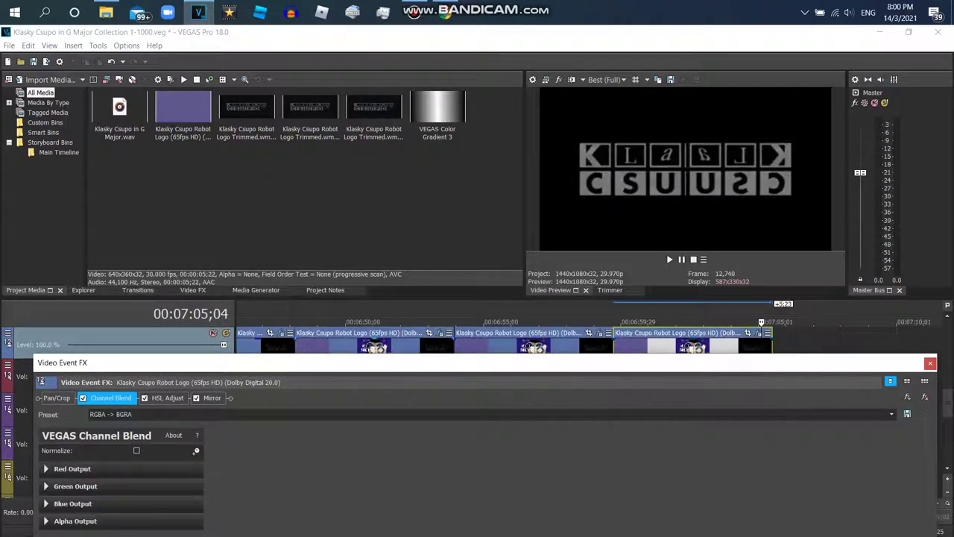
{"action": "key", "text": "Escape"}
Step: Add a second Robot Logo audio layer beneath the newest clip and delete the extra video track it brings
{"action": "left_click_drag", "start_coordinate": [183, 112], "coordinate": [618, 408]}
{"action": "right_click", "coordinate": [598, 403]}
{"action": "left_click", "coordinate": [628, 304]}
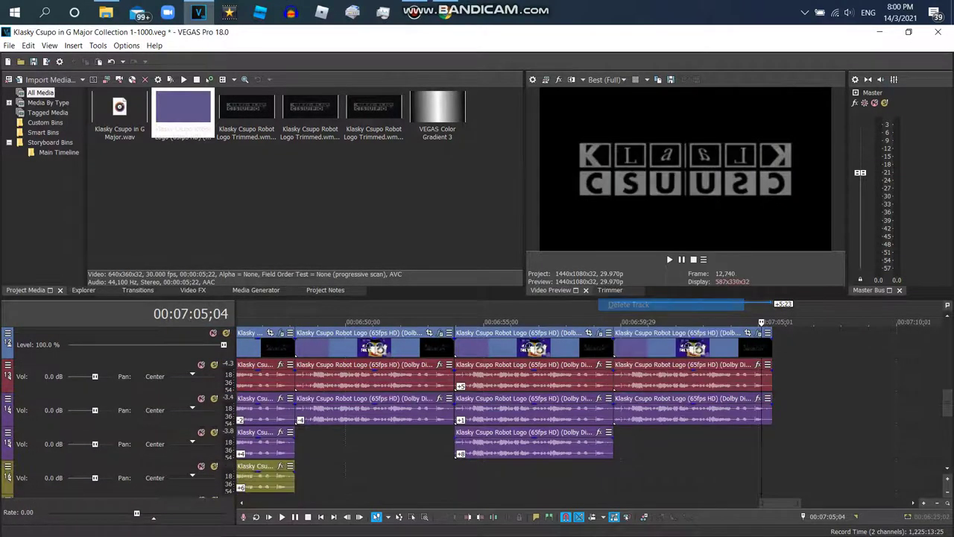
Step: Set the newest clip's first audio layer to a +3 pitch change using the élastique method
{"action": "key", "text": "alt+Tab"}
{"action": "key", "text": "alt+Tab"}
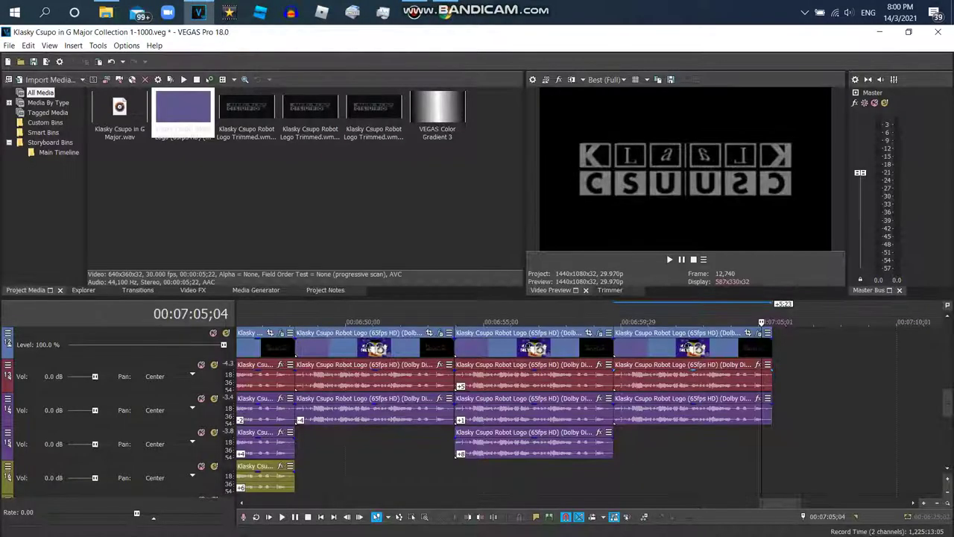
{"action": "right_click", "coordinate": [618, 377]}
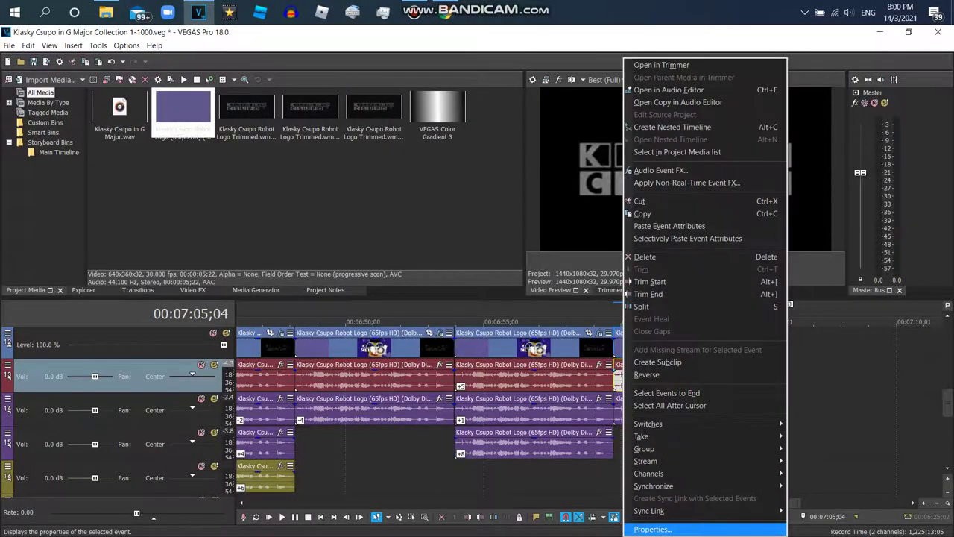
{"action": "left_click", "coordinate": [652, 529]}
{"action": "key", "text": "Down"}
{"action": "key", "text": "Return"}
{"action": "key", "text": "Tab"}
{"action": "key", "text": "alt+Down"}
{"action": "key", "text": "Down"}
{"action": "key", "text": "Return"}
{"action": "type", "text": "3"}
{"action": "key", "text": "Return"}
Step: Add a third Robot Logo audio layer under the newest clip and remove the unneeded video track
{"action": "left_click_drag", "start_coordinate": [182, 111], "coordinate": [693, 443]}
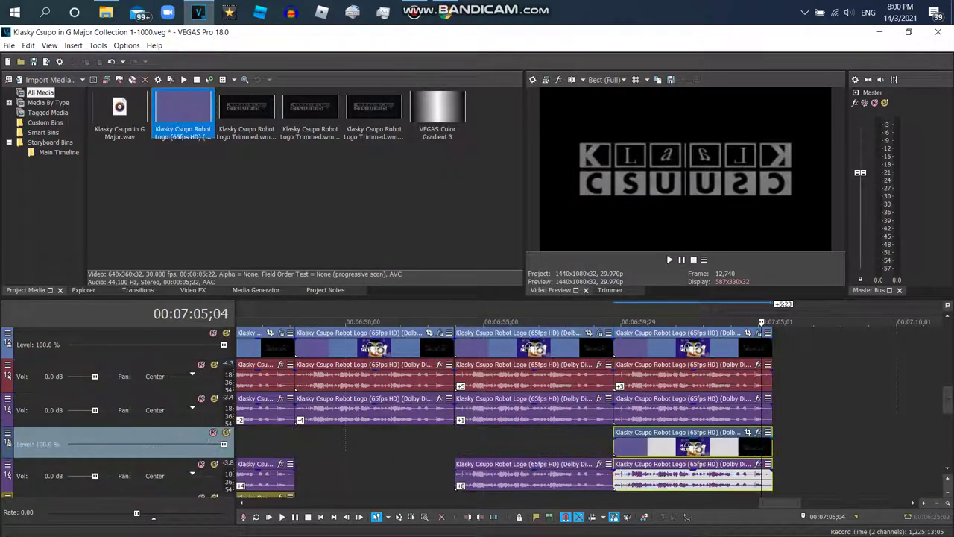
{"action": "right_click", "coordinate": [595, 443]}
{"action": "left_click", "coordinate": [657, 324]}
Step: Set the second audio layer to a +7 pitch change using élastique with the Soloist (Speech) stretch attribute
{"action": "right_click", "coordinate": [641, 410]}
{"action": "key", "text": "Up"}
{"action": "key", "text": "Return"}
{"action": "key", "text": "alt+Down"}
{"action": "key", "text": "Down"}
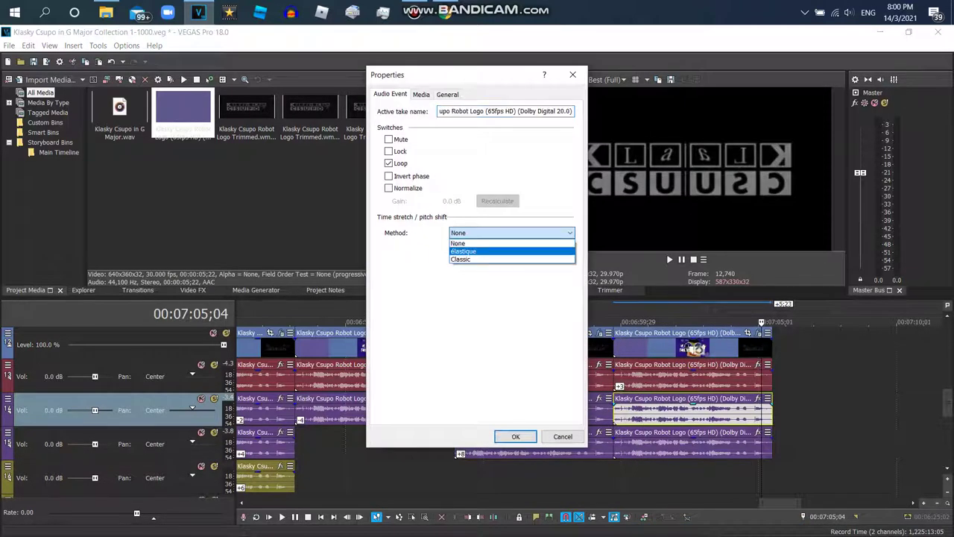
{"action": "key", "text": "Return"}
{"action": "key", "text": "Tab"}
{"action": "key", "text": "alt+Down"}
{"action": "key", "text": "Down"}
{"action": "key", "text": "Down"}
{"action": "key", "text": "Return"}
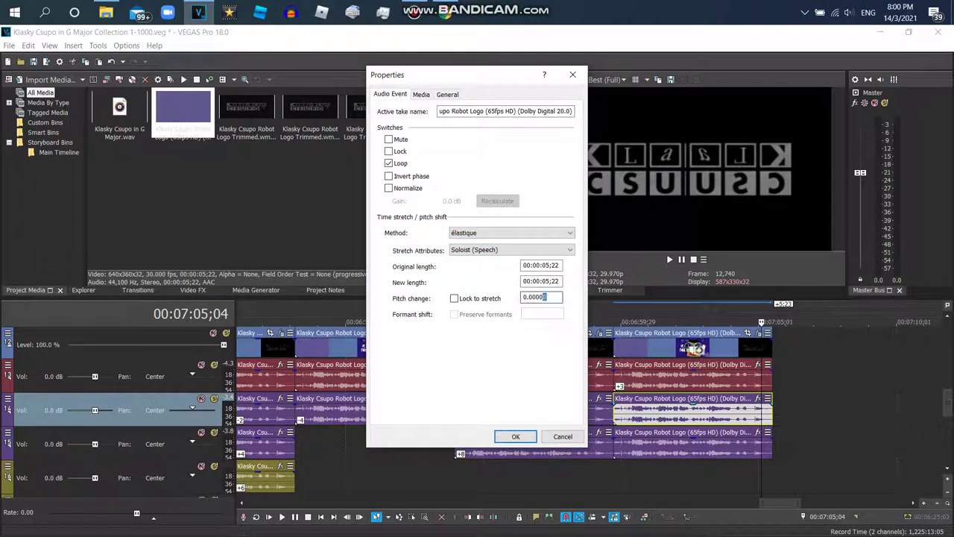
{"action": "key", "text": "Return"}
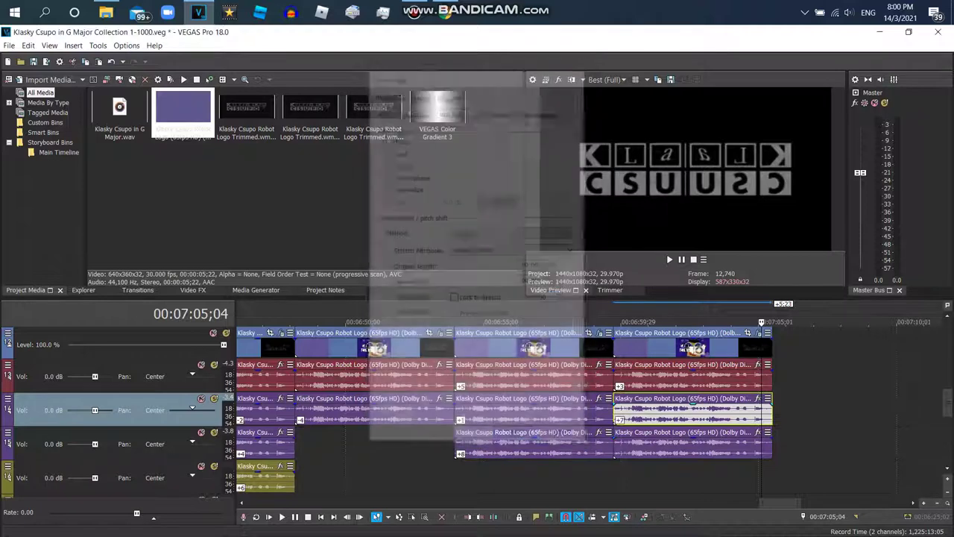
Step: Set the third audio layer to a -6 pitch change using élastique Soloist (Speech), checking the pitches in the YouTube description before confirming
{"action": "right_click", "coordinate": [641, 443]}
{"action": "key", "text": "Up"}
{"action": "key", "text": "Return"}
{"action": "key", "text": "alt+Down"}
{"action": "key", "text": "Down"}
{"action": "key", "text": "Return"}
{"action": "key", "text": "Tab"}
{"action": "key", "text": "alt+Down"}
{"action": "key", "text": "Down"}
{"action": "key", "text": "Down"}
{"action": "key", "text": "Return"}
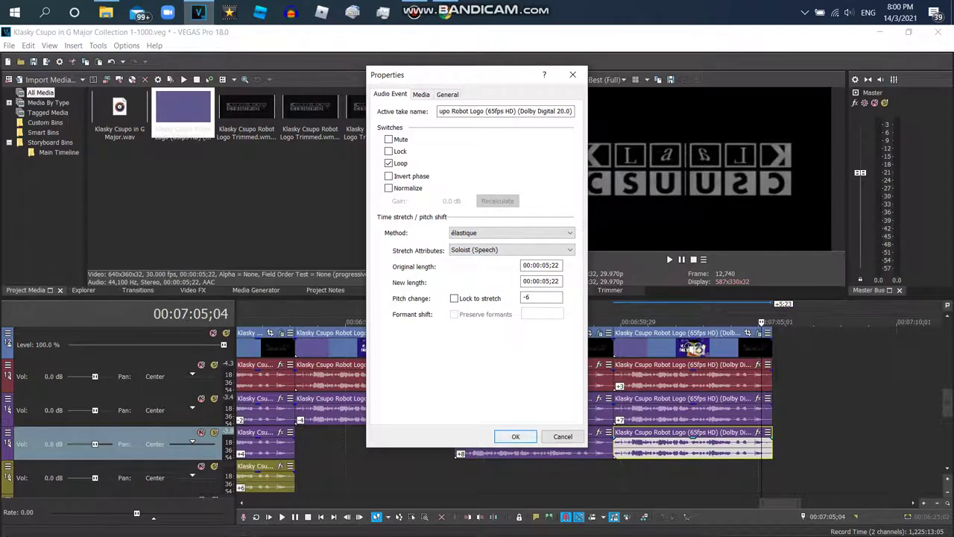
{"action": "left_click", "coordinate": [445, 13]}
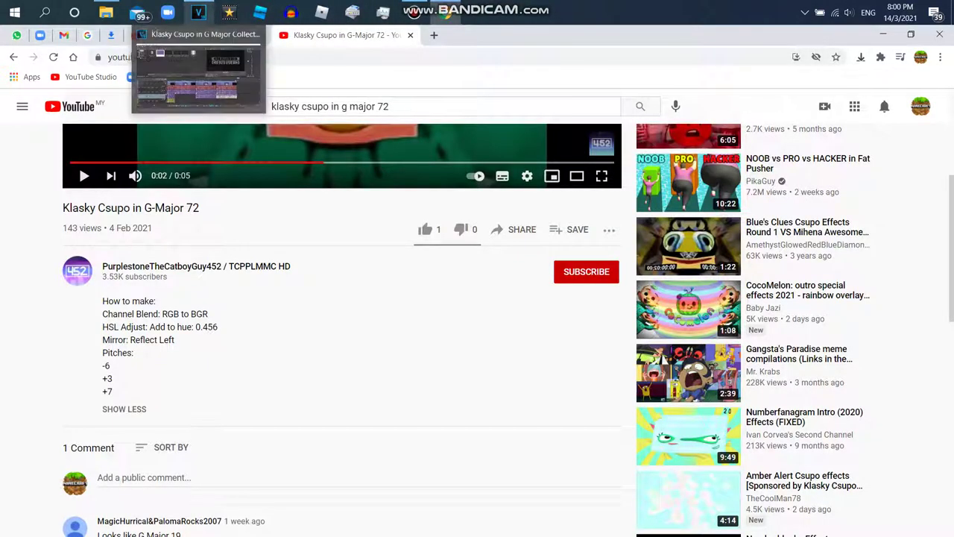
{"action": "left_click", "coordinate": [198, 13]}
{"action": "key", "text": "Return"}
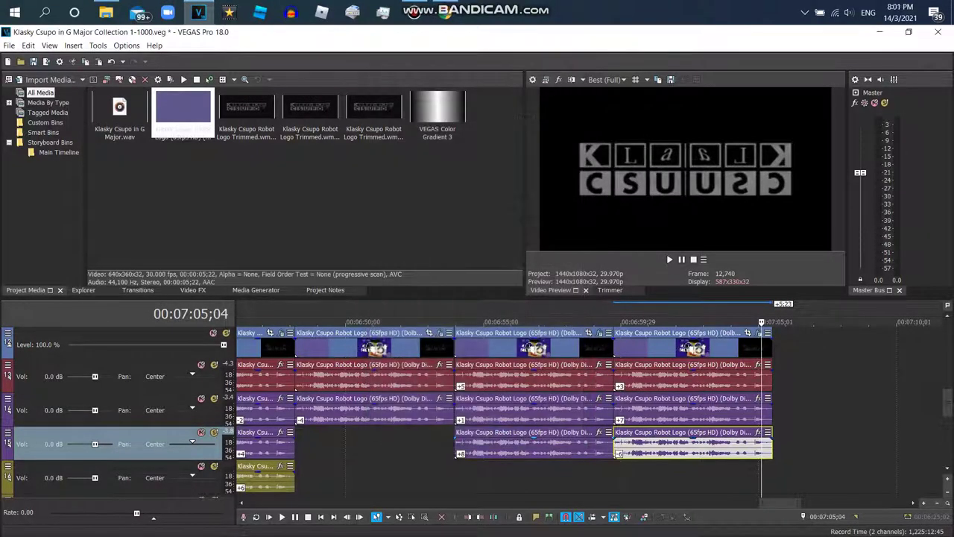
Step: Place another Robot Logo clip after the last one and review the previous clip's HSL Adjust and Mirror effects
{"action": "left_click_drag", "start_coordinate": [183, 111], "coordinate": [784, 329]}
{"action": "left_click", "coordinate": [167, 397]}
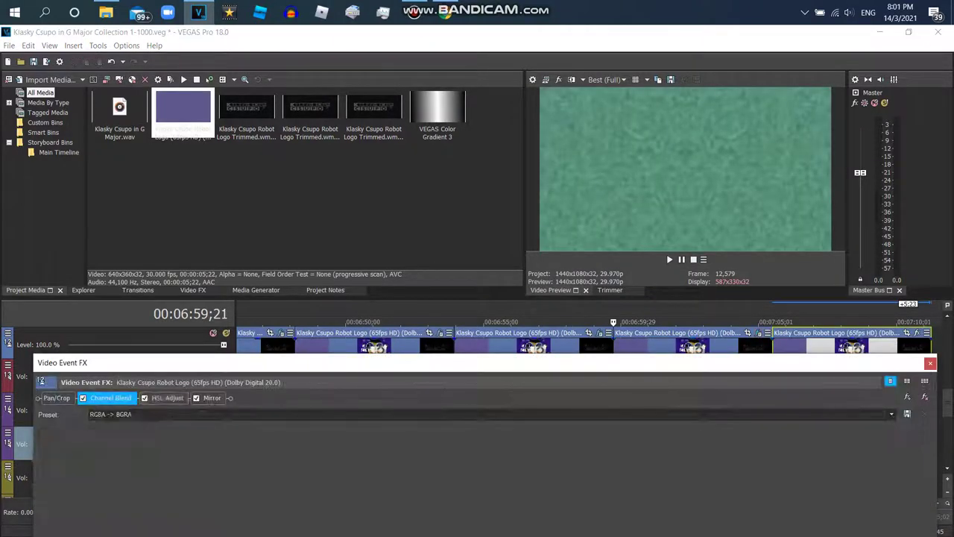
{"action": "left_click", "coordinate": [212, 397]}
{"action": "left_click", "coordinate": [930, 363]}
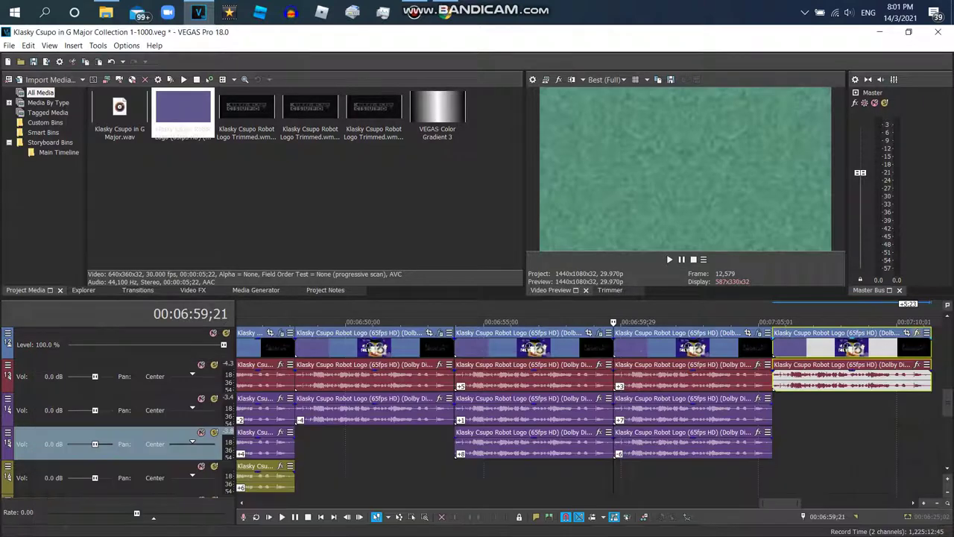
Step: Apply the G Major 72 V3 filter package to the new clip's video event and close the effect settings
{"action": "left_click", "coordinate": [917, 333]}
{"action": "scroll", "coordinate": [492, 305], "scroll_direction": "right", "scroll_amount": 5}
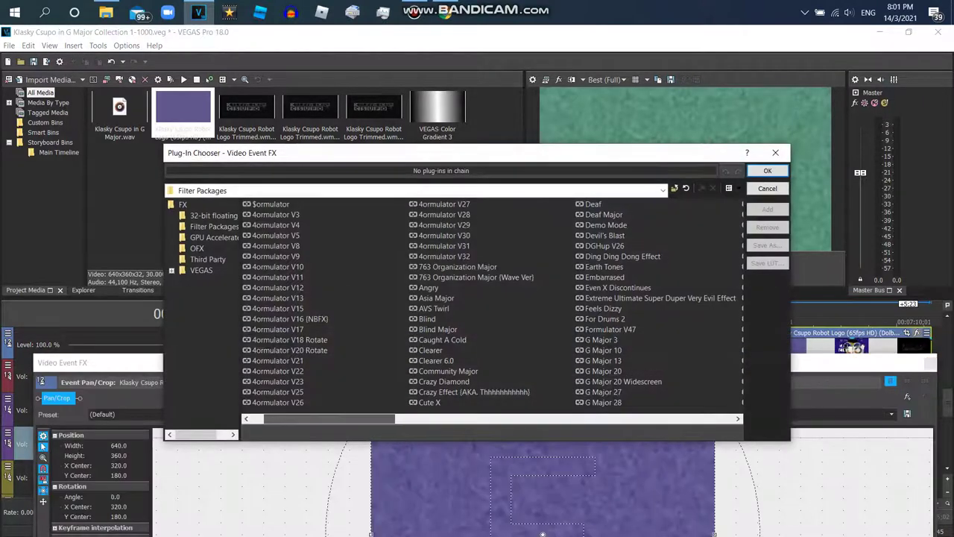
{"action": "scroll", "coordinate": [492, 306], "scroll_direction": "right", "scroll_amount": 2}
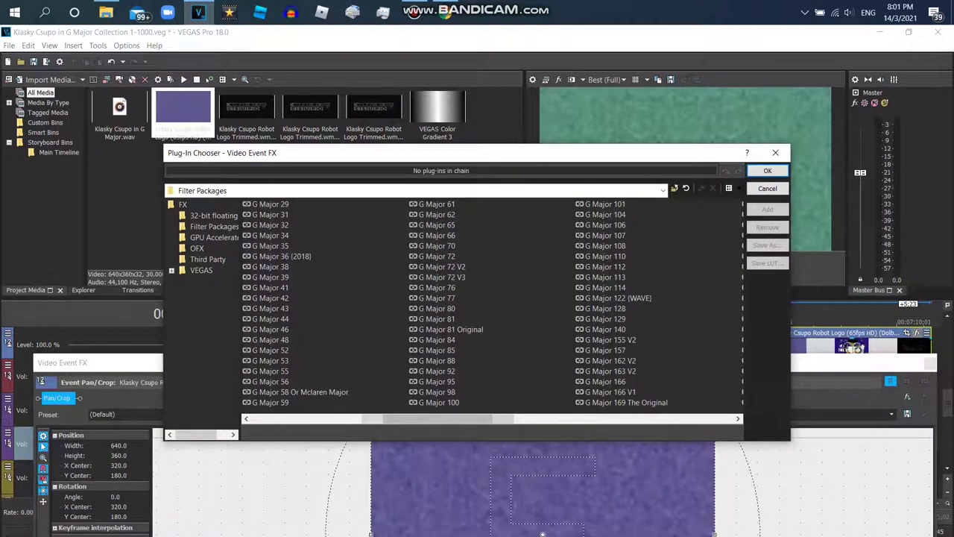
{"action": "double_click", "coordinate": [441, 277]}
{"action": "left_click", "coordinate": [767, 171]}
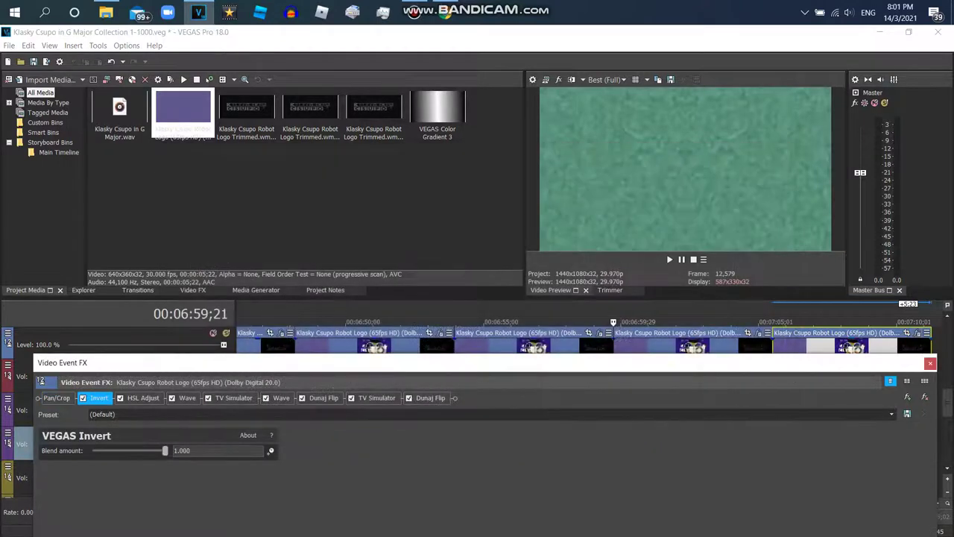
{"action": "left_click", "coordinate": [930, 362]}
Step: Remove the new clip's audio event while keeping its video, and preview the video near the start of the clip
{"action": "right_click", "coordinate": [826, 375]}
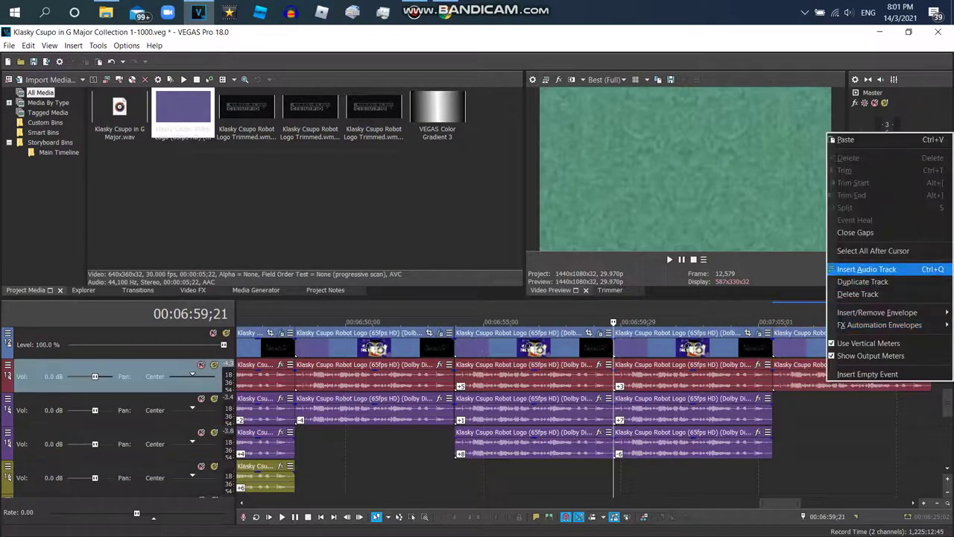
{"action": "left_click", "coordinate": [857, 266]}
{"action": "left_click_drag", "start_coordinate": [850, 408], "coordinate": [850, 376]}
{"action": "right_click", "coordinate": [756, 377]}
{"action": "left_click", "coordinate": [790, 286]}
{"action": "left_click", "coordinate": [777, 322]}
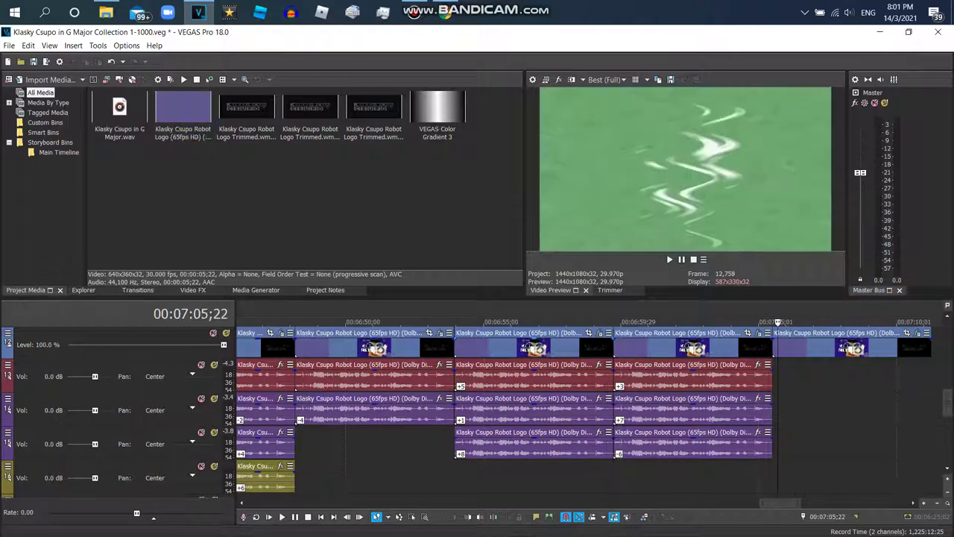
Step: Start opening a media file and browse drive E: to the EXPORT VEGAS folder inside Export Vegas 2020-Present
{"action": "key", "text": "ctrl+o"}
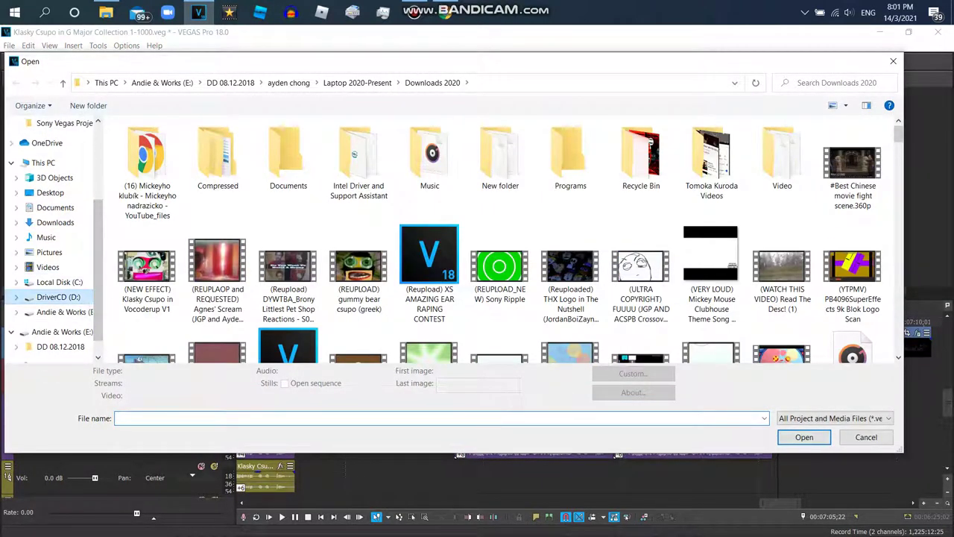
{"action": "left_click", "coordinate": [58, 296]}
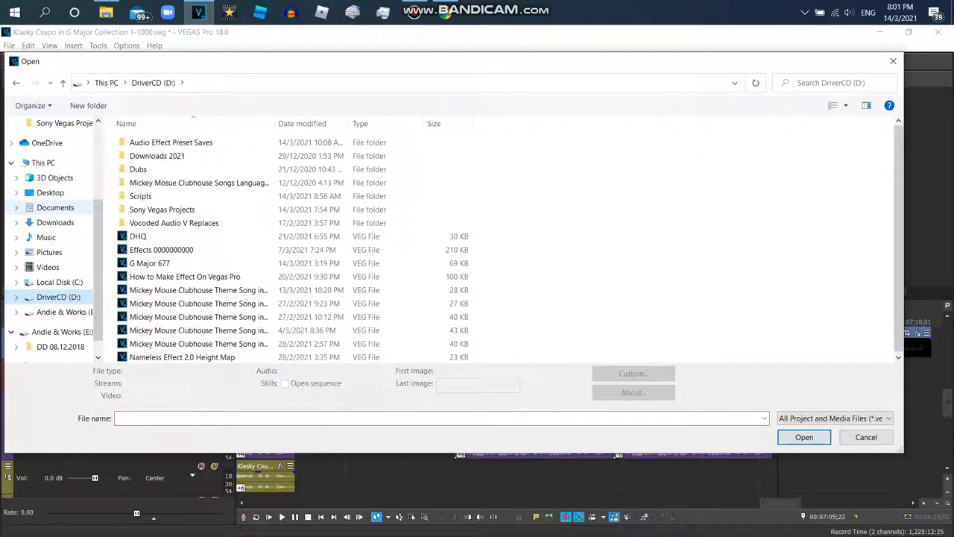
{"action": "left_click", "coordinate": [55, 207]}
{"action": "left_click", "coordinate": [56, 222]}
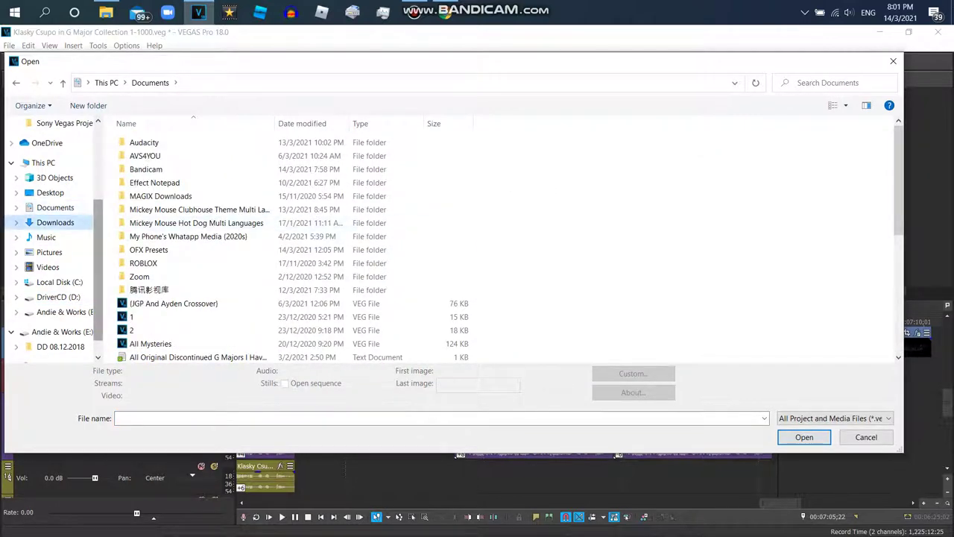
{"action": "scroll", "coordinate": [52, 246], "scroll_direction": "down", "scroll_amount": 1}
{"action": "left_click", "coordinate": [62, 297]}
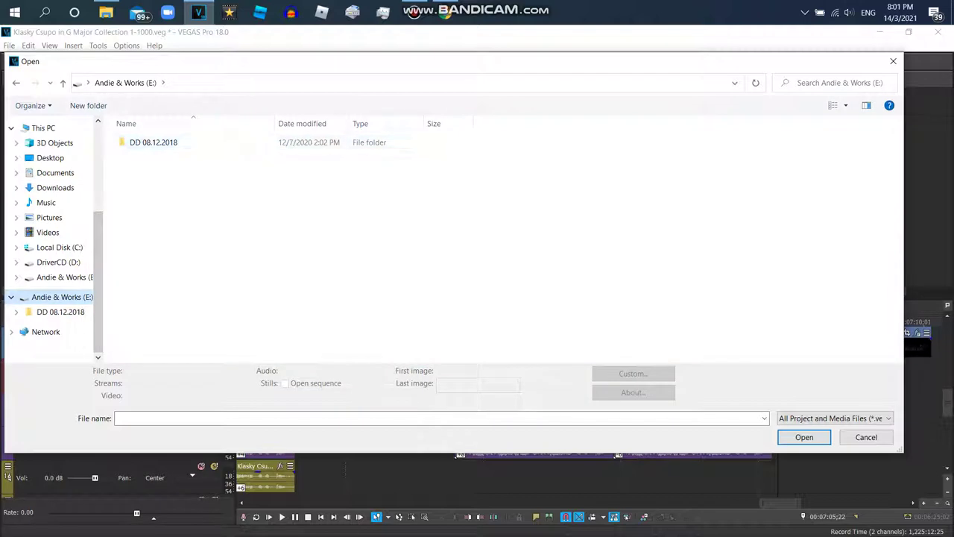
{"action": "double_click", "coordinate": [153, 143]}
{"action": "double_click", "coordinate": [157, 169]}
{"action": "left_click", "coordinate": [163, 183]}
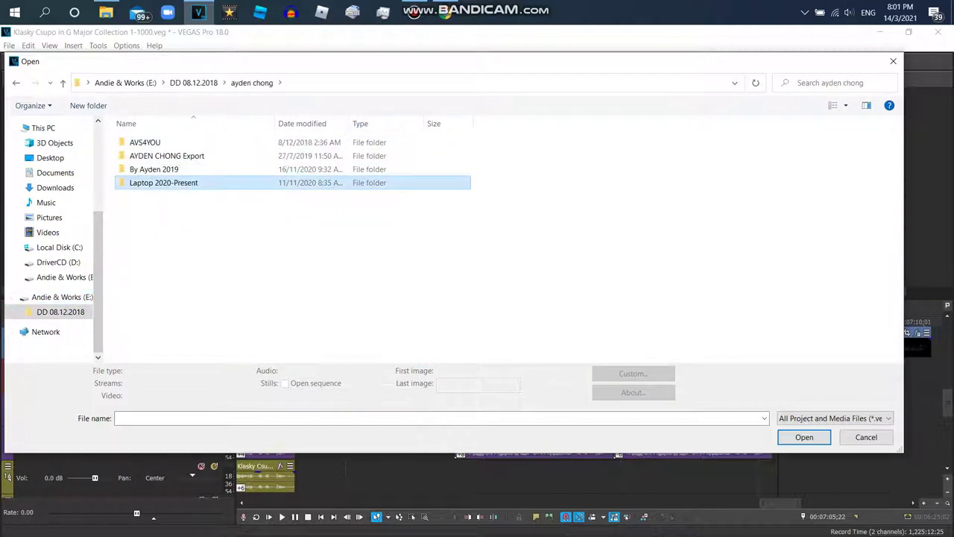
{"action": "double_click", "coordinate": [163, 183]}
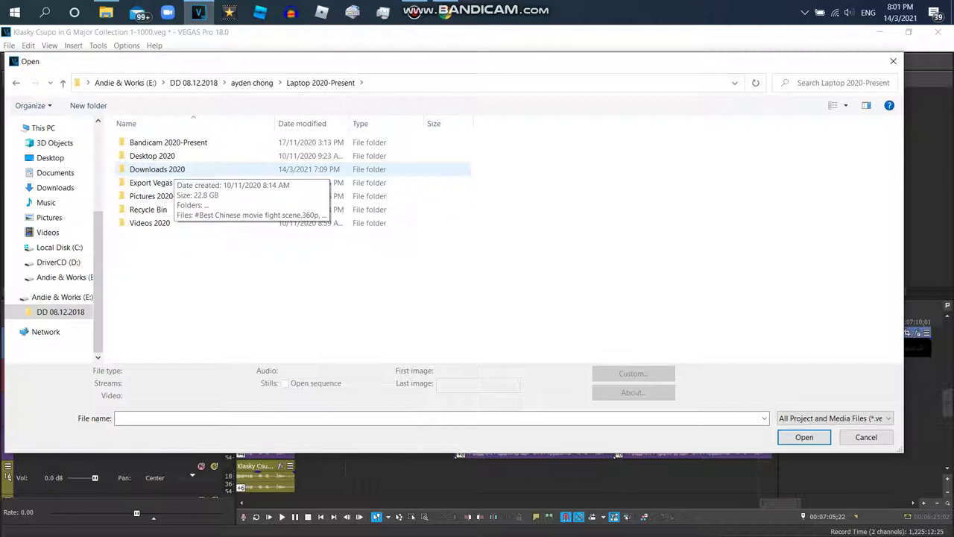
{"action": "double_click", "coordinate": [153, 183]}
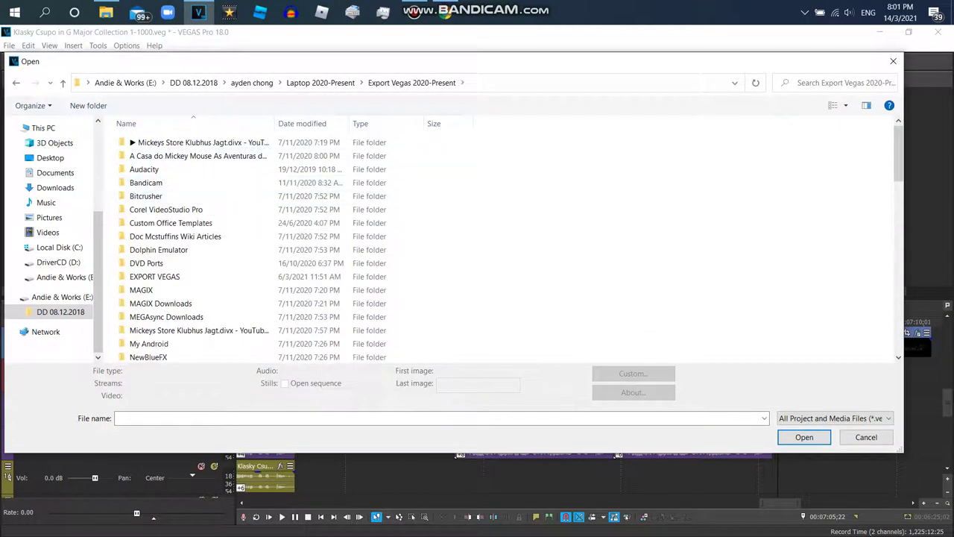
{"action": "double_click", "coordinate": [154, 277]}
Step: Open Klasky Csupo in Vaporwave.wmv and add it to the timeline at the newest clip's position
{"action": "type", "text": "klasky csu"}
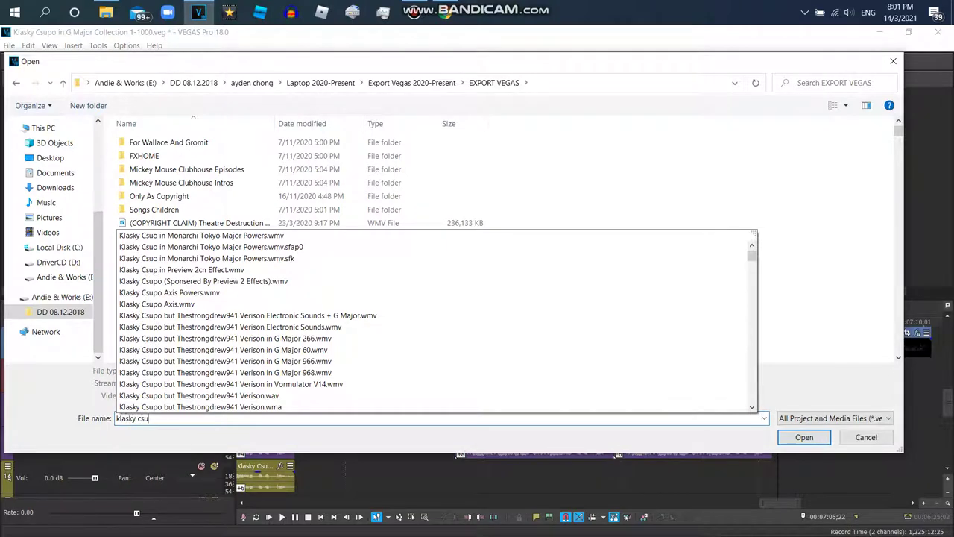
{"action": "type", "text": "po in va"}
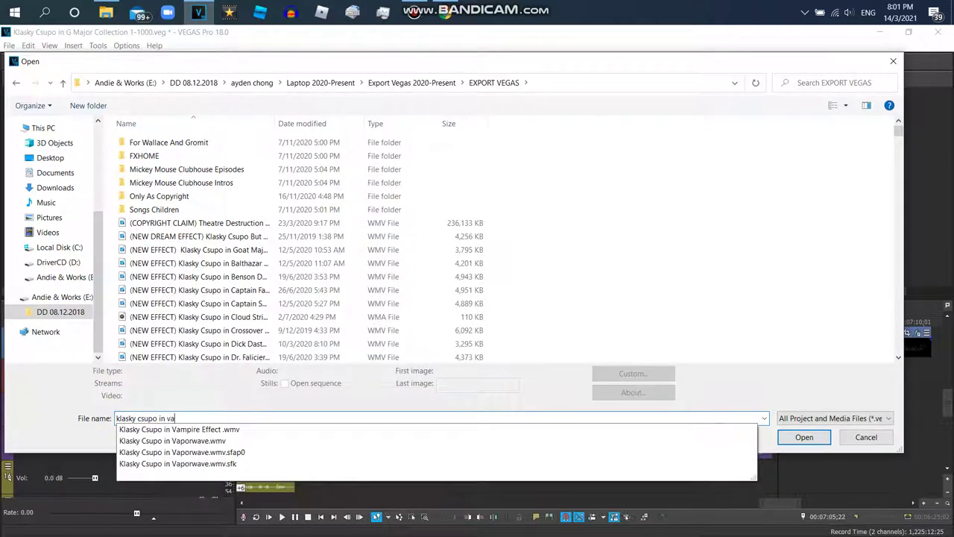
{"action": "key", "text": "Down"}
{"action": "key", "text": "Down"}
{"action": "key", "text": "Return"}
{"action": "key", "text": "Return"}
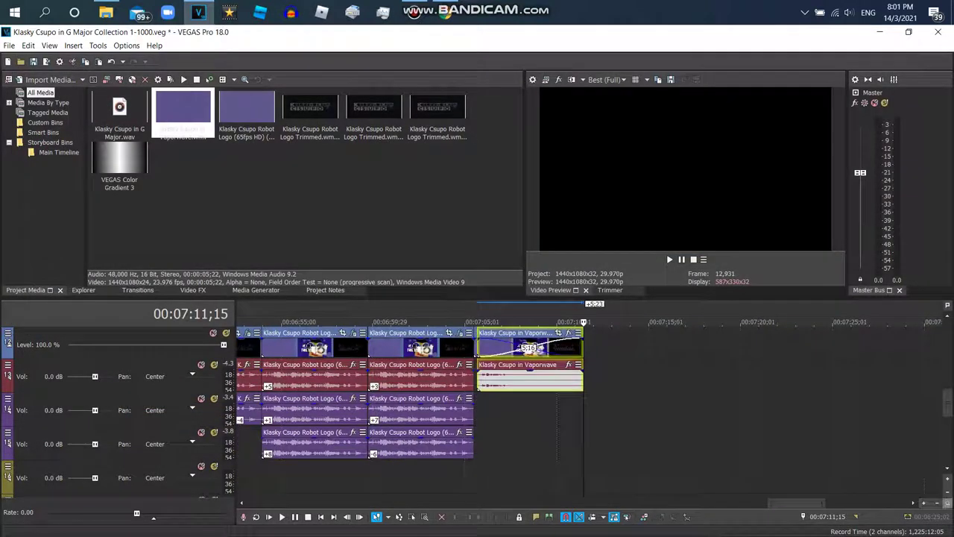
Step: Separate the Vaporwave clip's audio, remove its video, and place the audio directly beneath the newest Robot Logo video event
{"action": "left_click_drag", "start_coordinate": [529, 349], "coordinate": [708, 349]}
{"action": "right_click", "coordinate": [632, 360]}
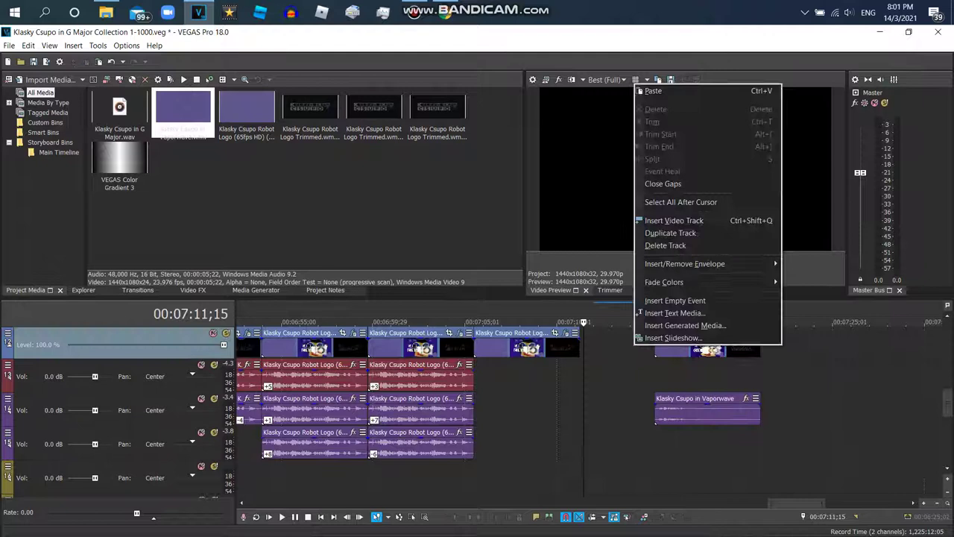
{"action": "left_click", "coordinate": [693, 221]}
{"action": "left_click_drag", "start_coordinate": [592, 342], "coordinate": [529, 342]}
{"action": "right_click", "coordinate": [468, 333]}
{"action": "left_click", "coordinate": [498, 235]}
{"action": "left_click_drag", "start_coordinate": [522, 408], "coordinate": [522, 377]}
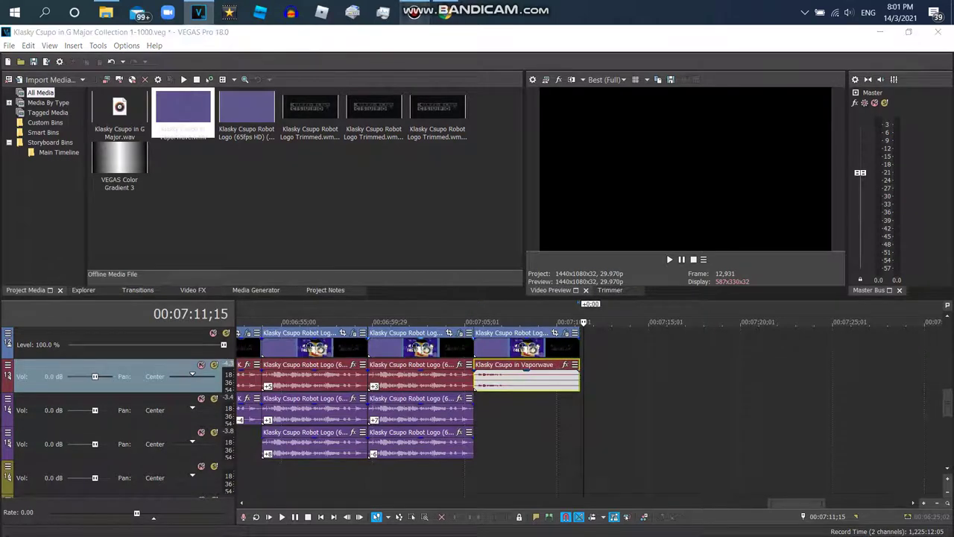
{"action": "left_click", "coordinate": [415, 12]}
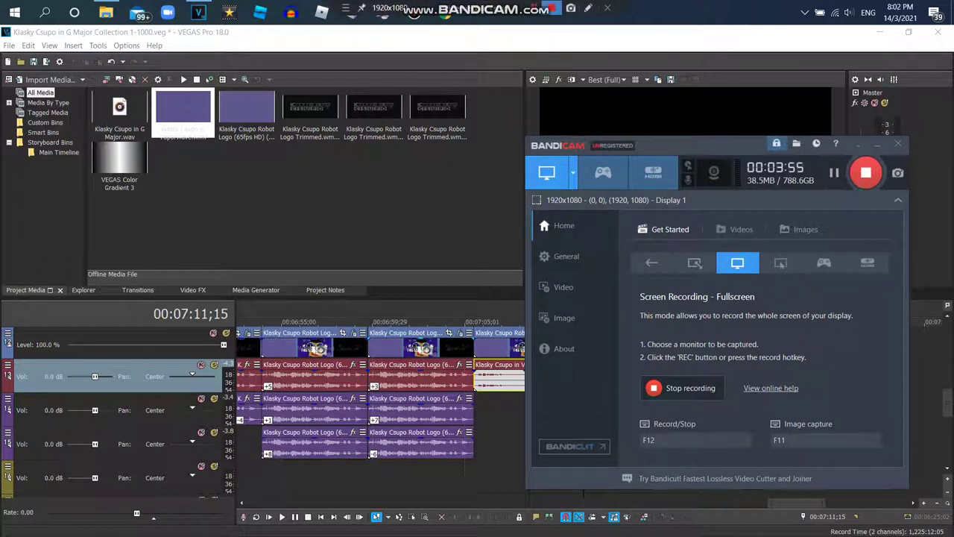
{"action": "left_click", "coordinate": [588, 8]}
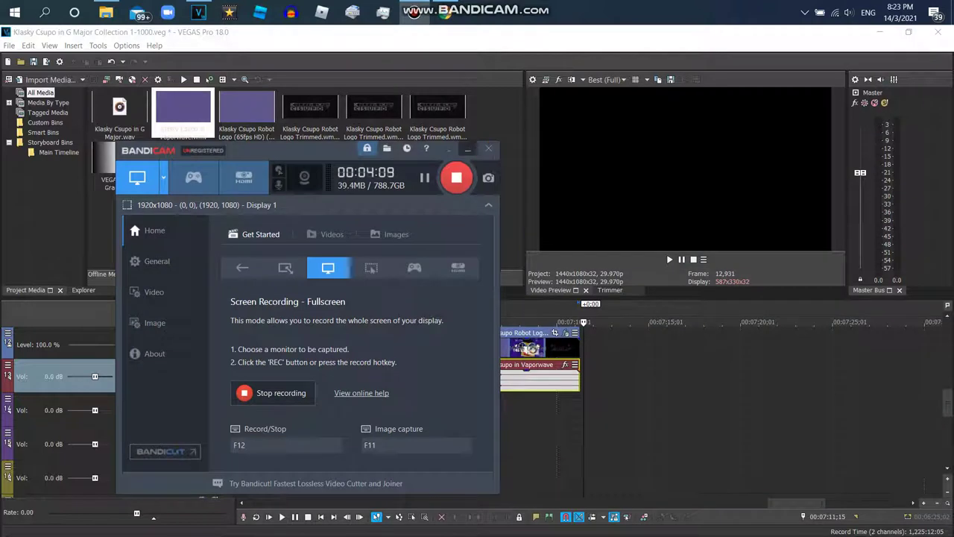
{"action": "left_click", "coordinate": [467, 148]}
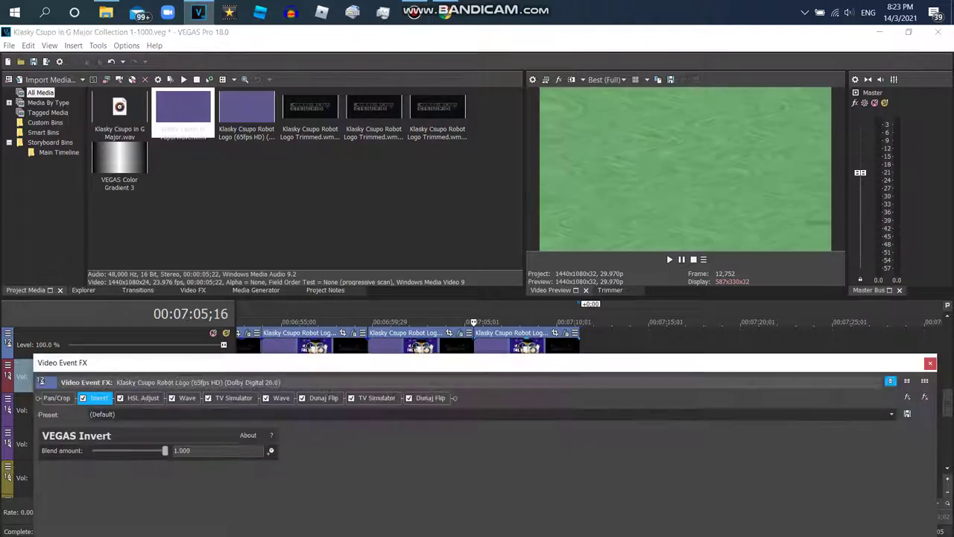
Step: Examine the Wave, TV Simulator and Dunaj Flip settings in the newest Robot Logo clip's effect chain, and close the effect settings
{"action": "left_click", "coordinate": [187, 398]}
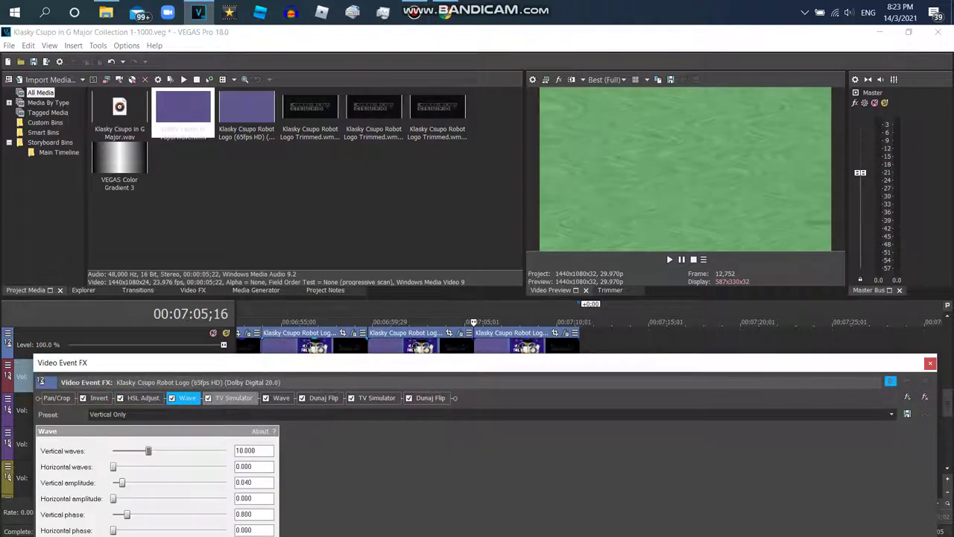
{"action": "left_click_drag", "start_coordinate": [223, 363], "coordinate": [234, 288]}
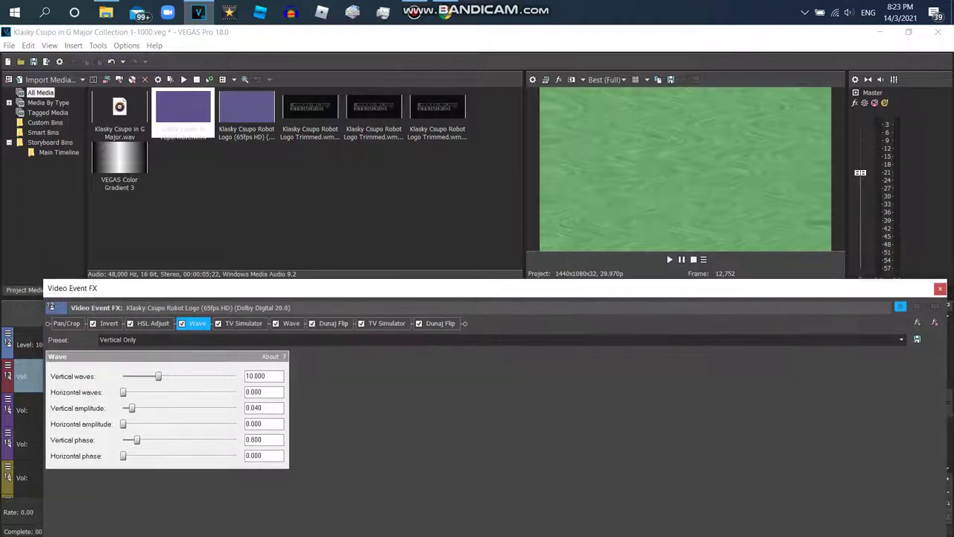
{"action": "left_click", "coordinate": [243, 322]}
{"action": "left_click", "coordinate": [291, 323]}
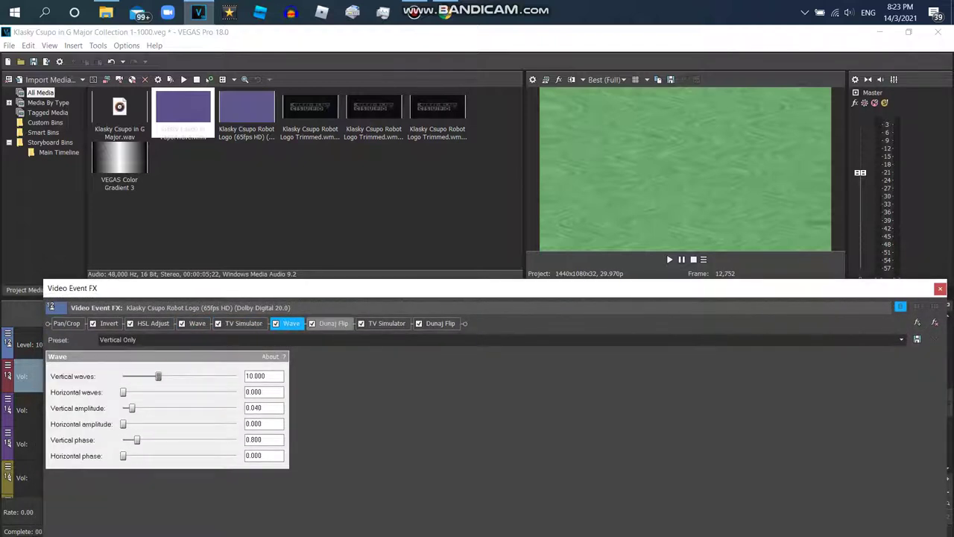
{"action": "left_click", "coordinate": [333, 323]}
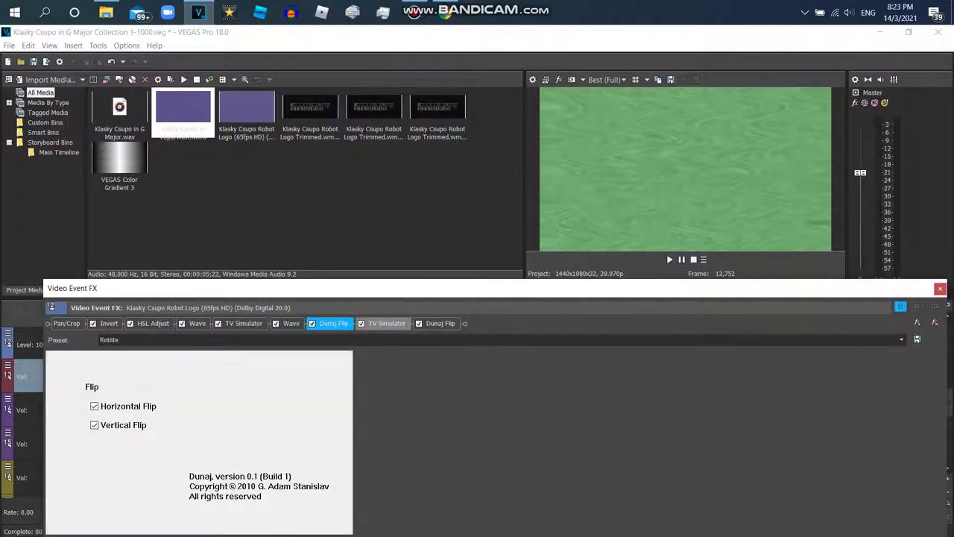
{"action": "left_click", "coordinate": [387, 323]}
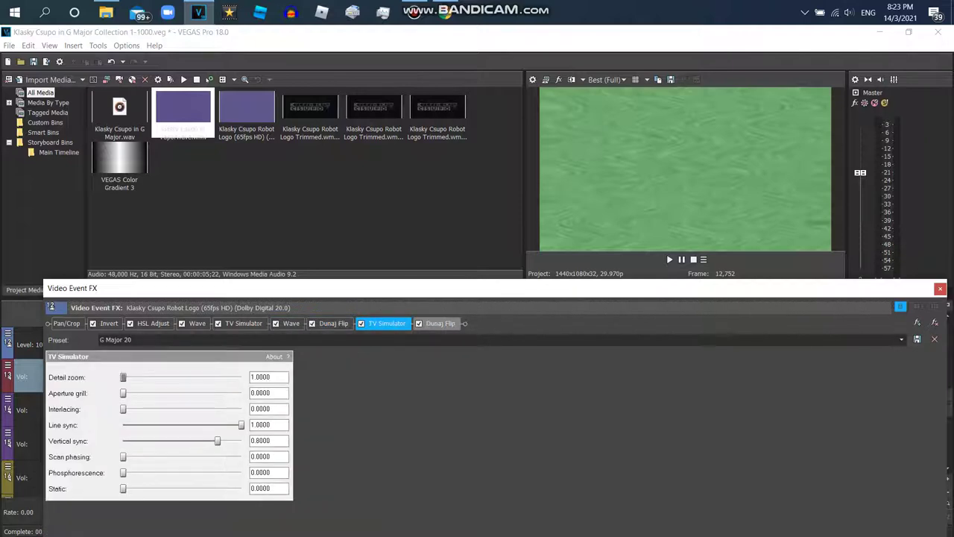
{"action": "left_click", "coordinate": [440, 323]}
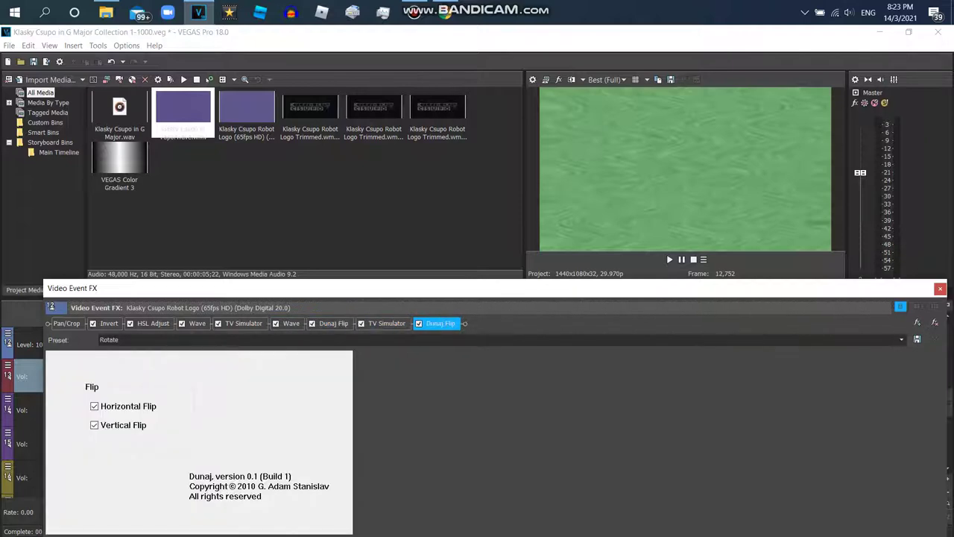
{"action": "left_click", "coordinate": [939, 288]}
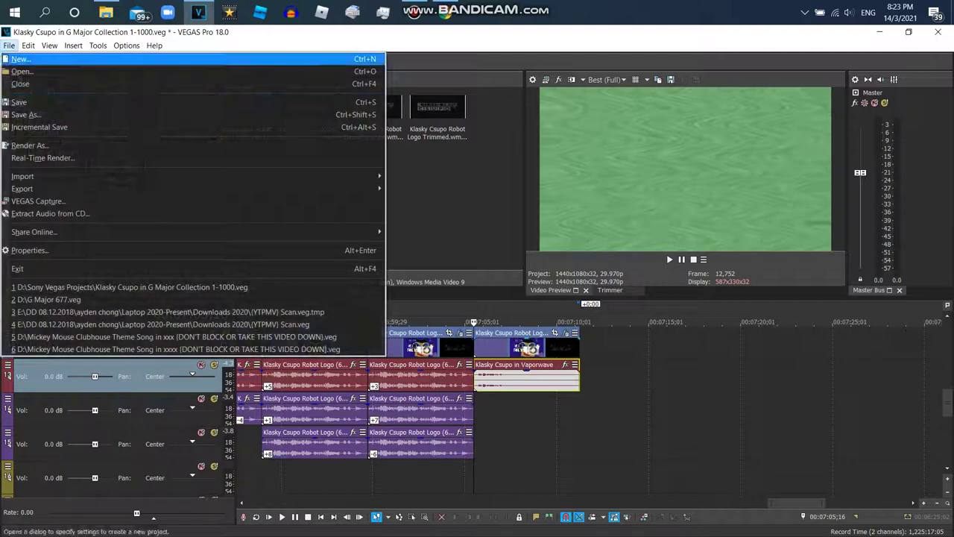
Step: Add the Robot Logo (65fps HD) clip after the Vaporwave section and layer a second copy of its audio beneath, removing the copy's video
{"action": "left_click", "coordinate": [9, 46]}
{"action": "key", "text": "Return"}
{"action": "left_click_drag", "start_coordinate": [246, 112], "coordinate": [596, 346]}
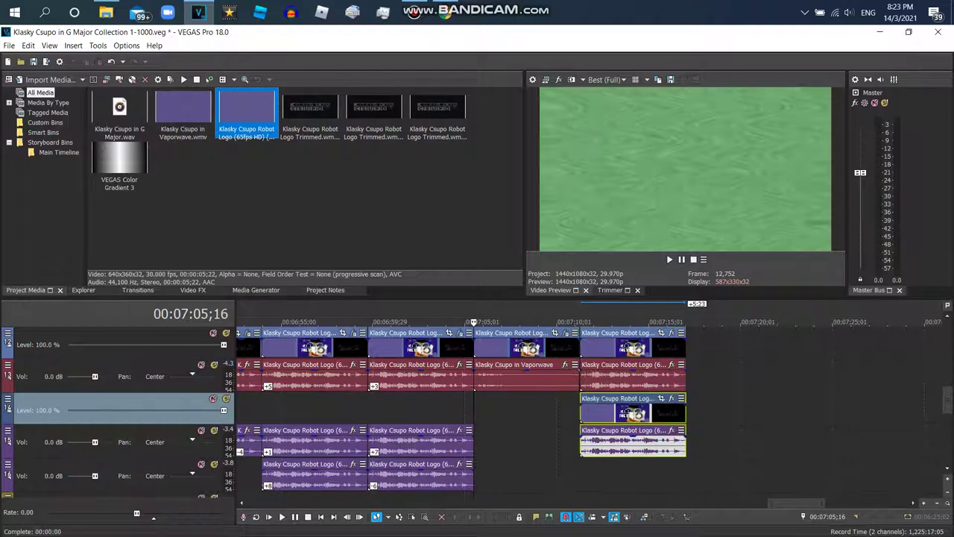
{"action": "right_click", "coordinate": [522, 405]}
{"action": "left_click", "coordinate": [566, 300]}
Step: Set the new clip's first audio event to the élastique pitch-shift method with a pitch change of -17
{"action": "right_click", "coordinate": [619, 377]}
{"action": "left_click", "coordinate": [641, 505]}
{"action": "left_click", "coordinate": [511, 232]}
{"action": "left_click", "coordinate": [463, 251]}
{"action": "left_click", "coordinate": [511, 249]}
{"action": "left_click", "coordinate": [477, 269]}
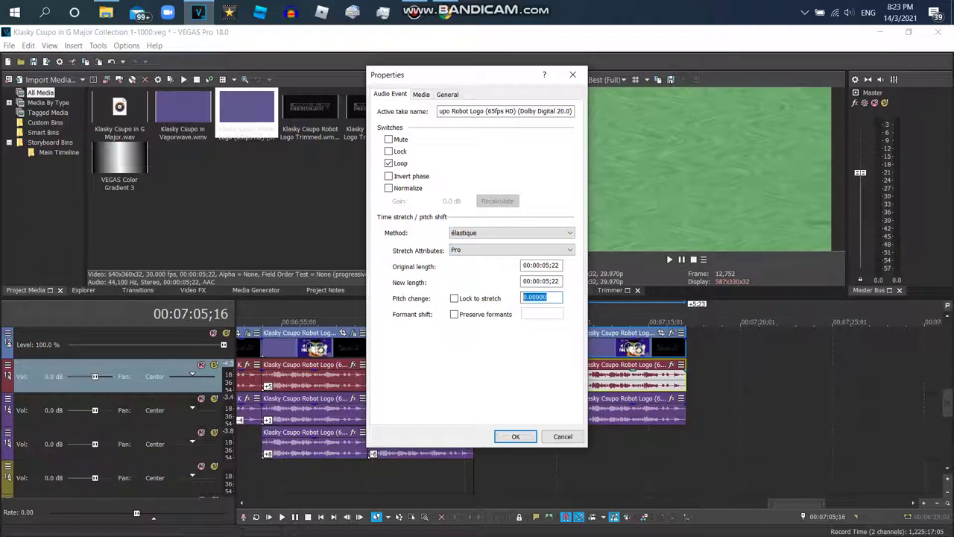
{"action": "type", "text": "-17"}
{"action": "left_click", "coordinate": [512, 250]}
{"action": "left_click", "coordinate": [477, 279]}
{"action": "left_click", "coordinate": [515, 436]}
Step: Set the new clip's second audio event to élastique with Soloist (Speech) stretching and a pitch change of -24
{"action": "right_click", "coordinate": [639, 410]}
{"action": "left_click", "coordinate": [649, 522]}
{"action": "left_click", "coordinate": [511, 233]}
{"action": "left_click", "coordinate": [463, 251]}
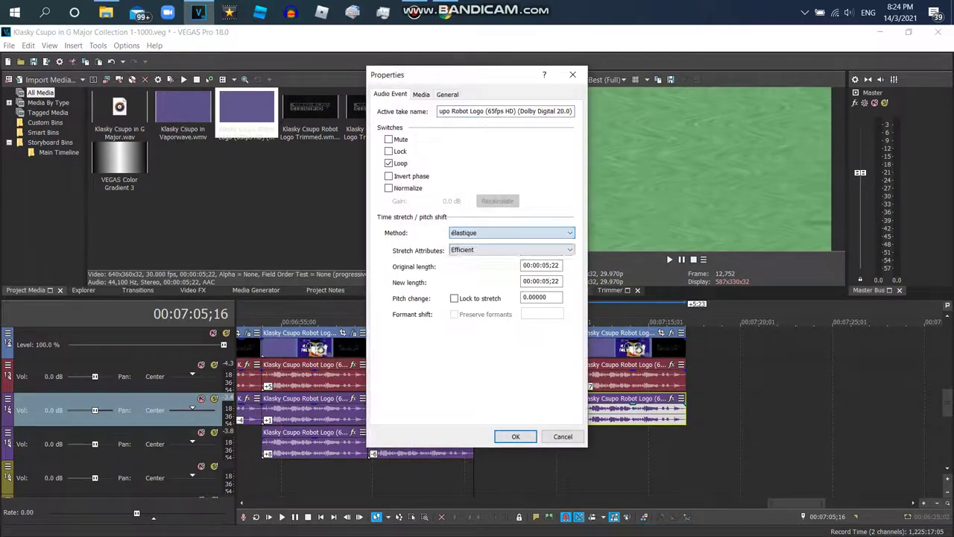
{"action": "left_click", "coordinate": [511, 250]}
{"action": "left_click", "coordinate": [475, 284]}
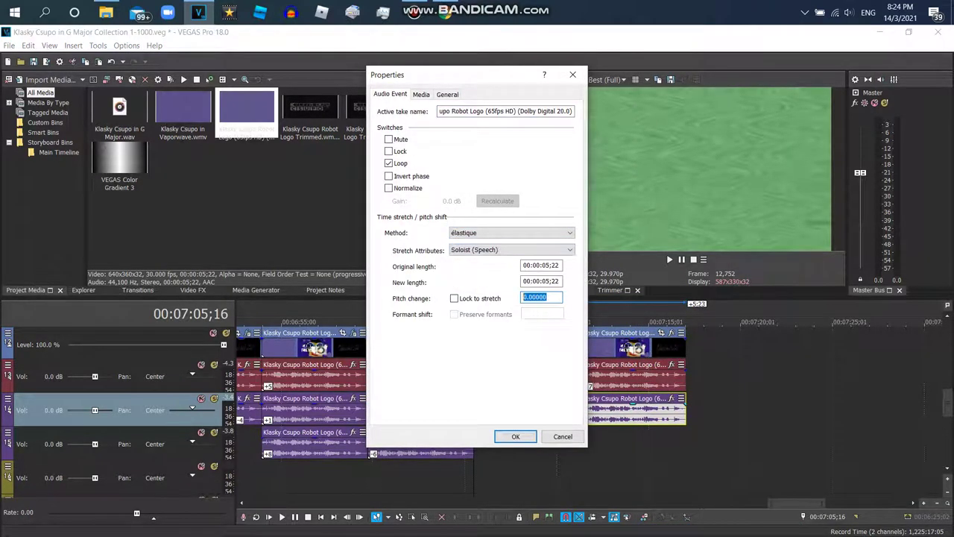
{"action": "key", "text": "Return"}
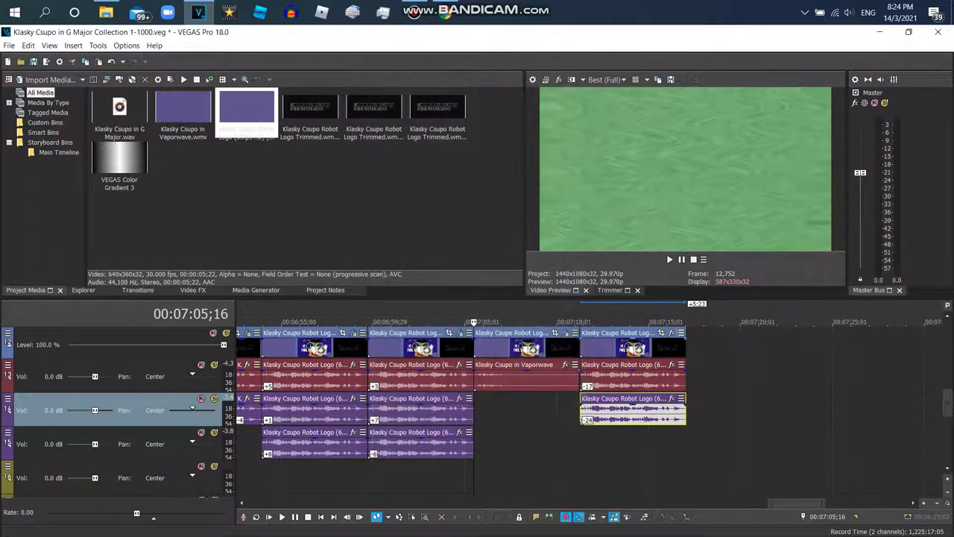
Step: Apply the Channel Blend effect with the Green channel only preset to the new clip's video event
{"action": "left_click", "coordinate": [671, 333]}
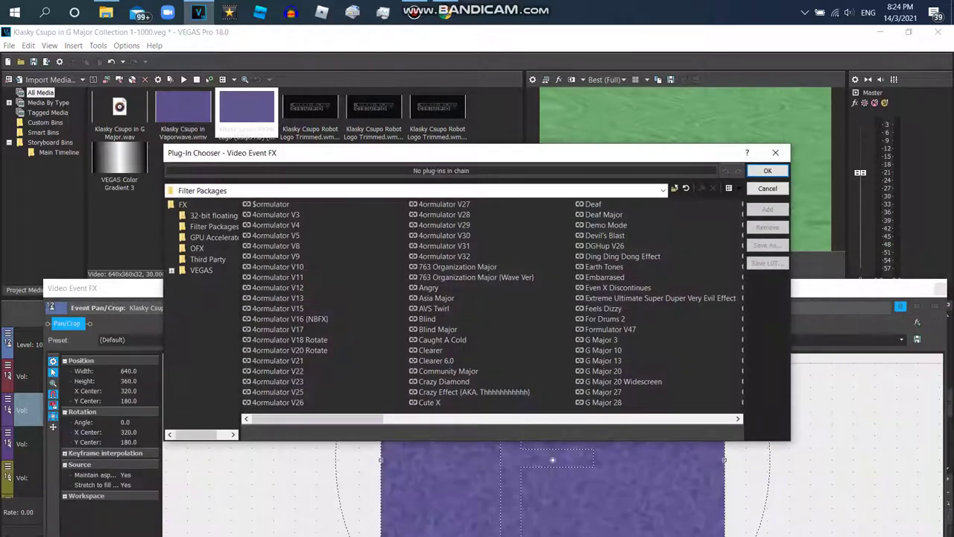
{"action": "scroll", "coordinate": [492, 301], "scroll_direction": "right", "scroll_amount": 2}
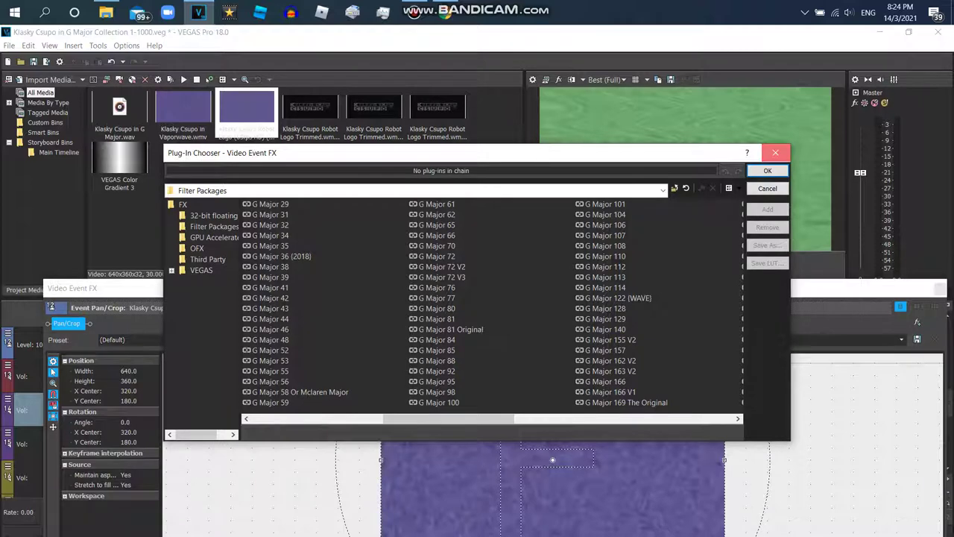
{"action": "key", "text": "Escape"}
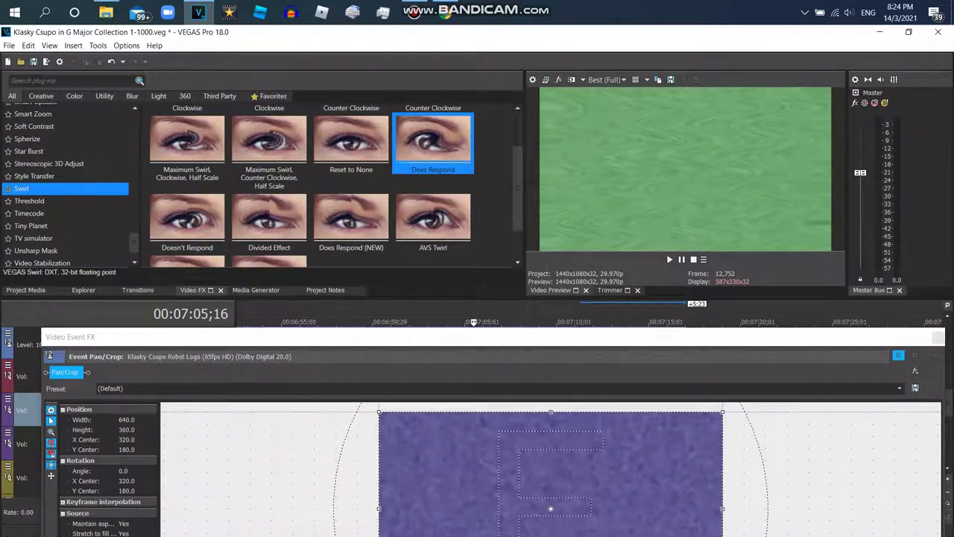
{"action": "scroll", "coordinate": [63, 186], "scroll_direction": "up", "scroll_amount": 10}
{"action": "scroll", "coordinate": [45, 184], "scroll_direction": "down", "scroll_amount": 3}
{"action": "left_click", "coordinate": [45, 184]}
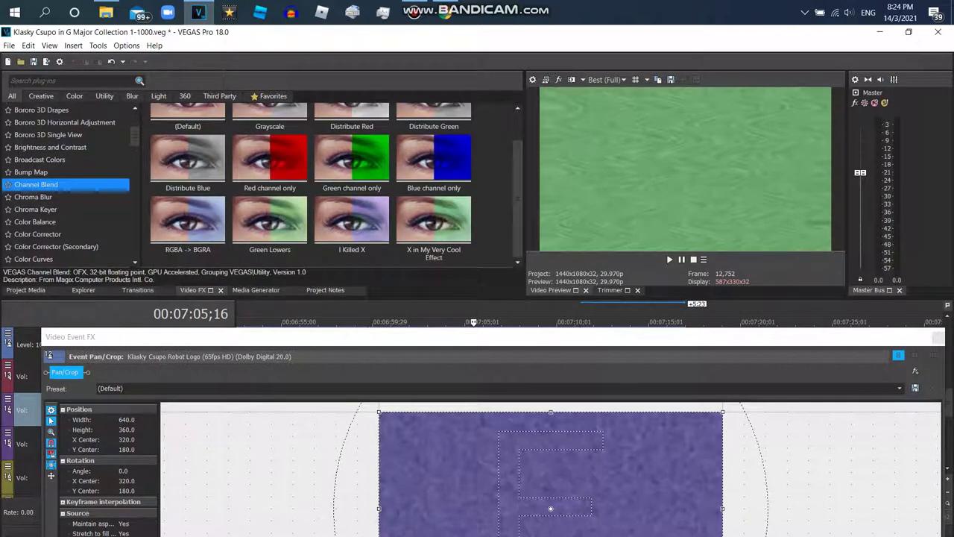
{"action": "double_click", "coordinate": [352, 160]}
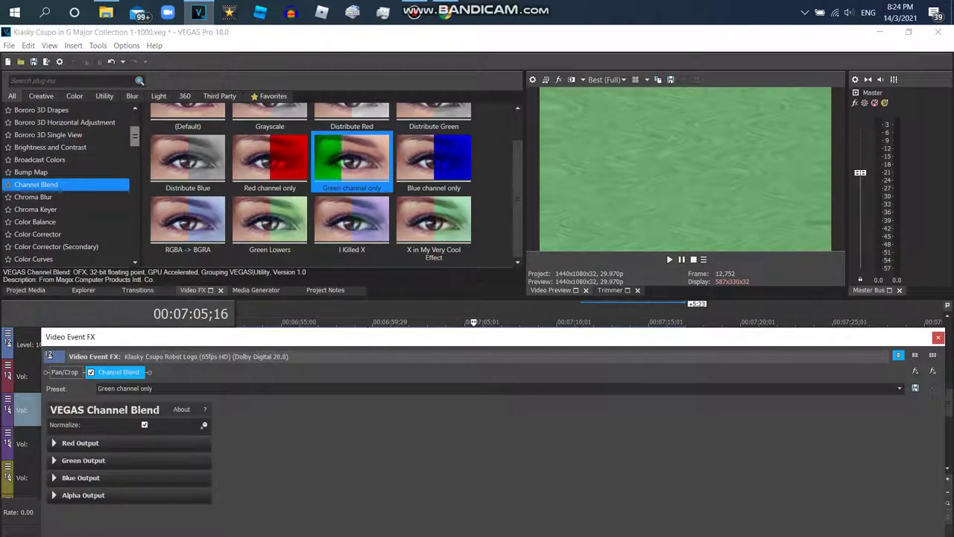
Step: Add the TV Simulator effect with the Devil's Blast preset to the same video event
{"action": "scroll", "coordinate": [68, 187], "scroll_direction": "down", "scroll_amount": 15}
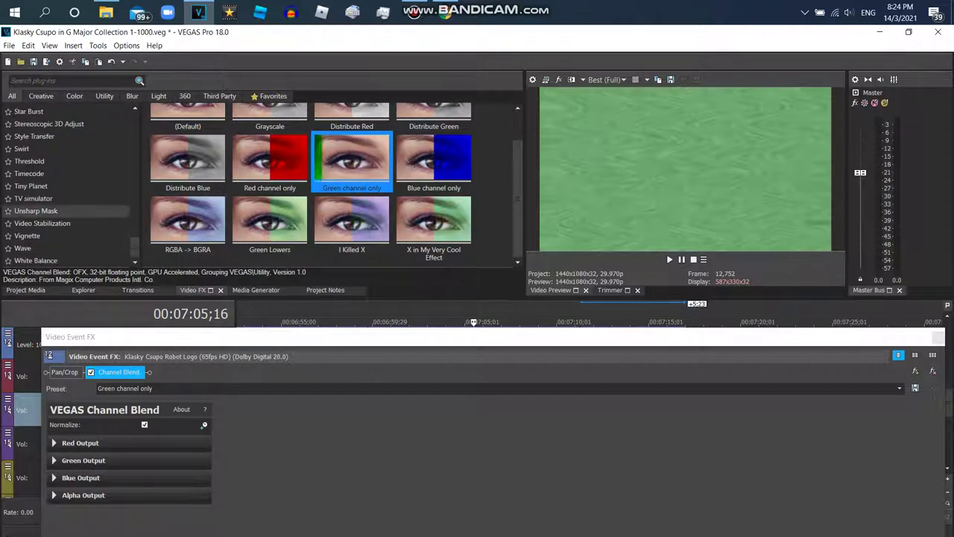
{"action": "left_click", "coordinate": [44, 198]}
{"action": "left_click", "coordinate": [188, 161]}
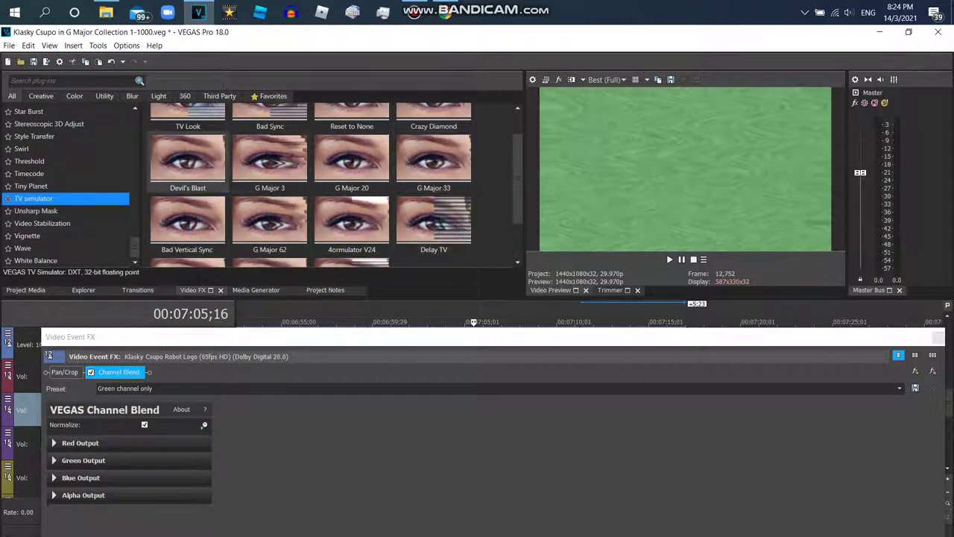
{"action": "double_click", "coordinate": [187, 160]}
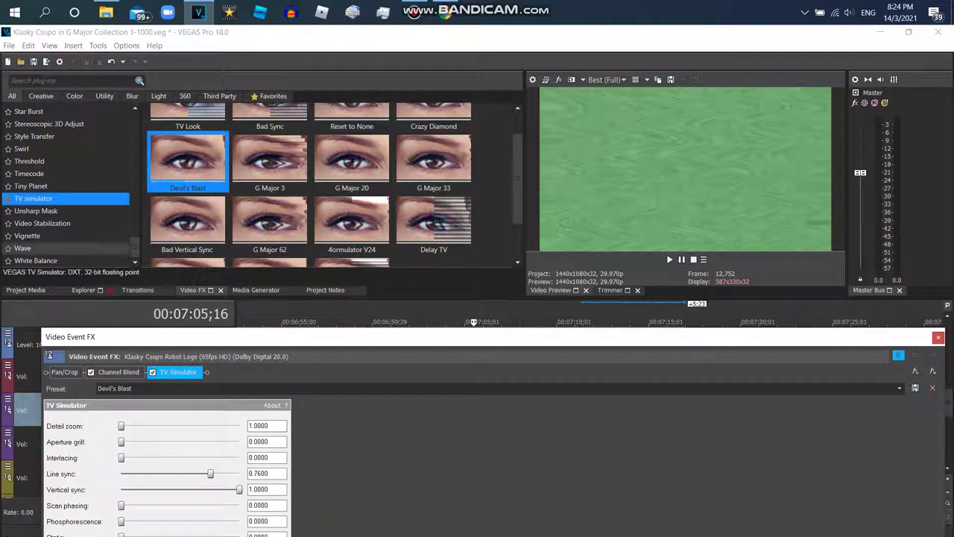
Step: Add the Wave effect with the Happy X preset to the video event and preview the clip around its middle
{"action": "scroll", "coordinate": [67, 186], "scroll_direction": "up", "scroll_amount": 3}
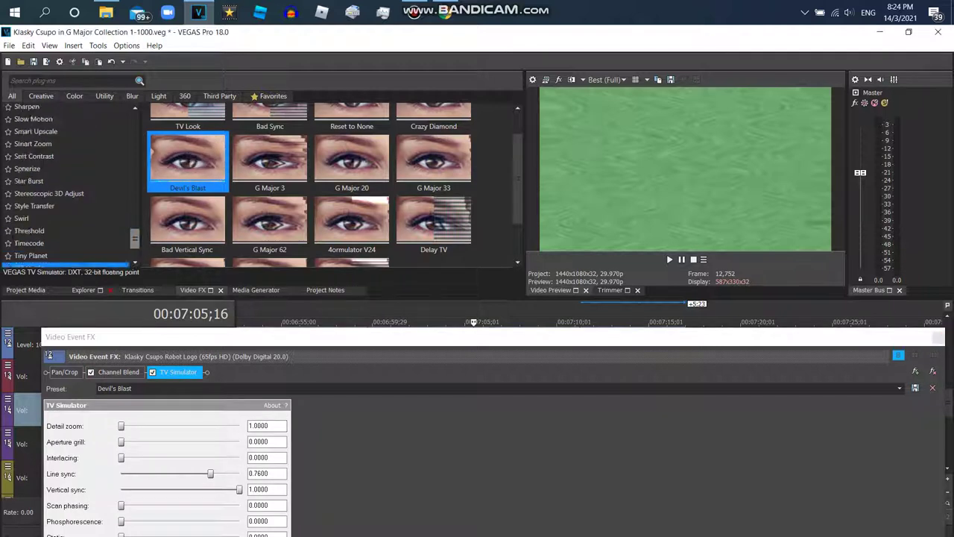
{"action": "scroll", "coordinate": [68, 186], "scroll_direction": "down", "scroll_amount": 3}
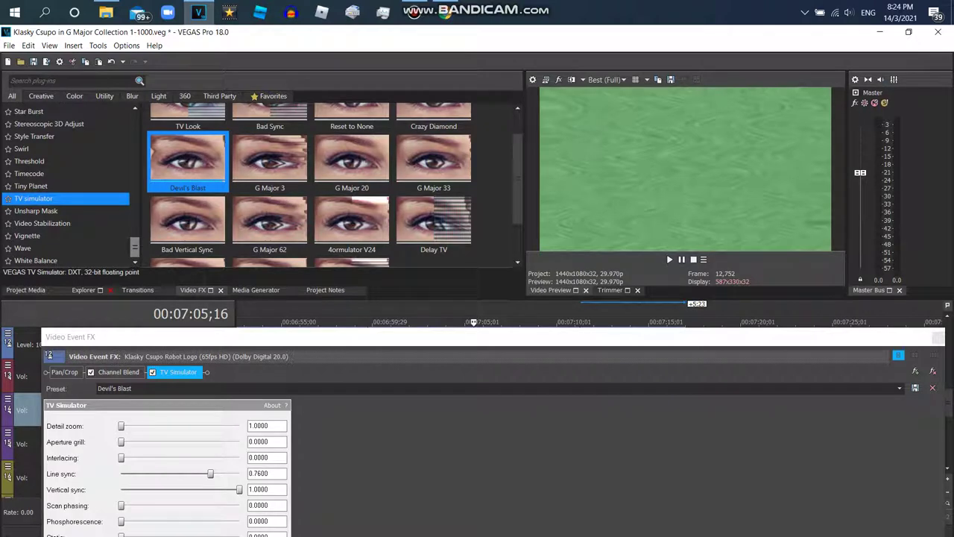
{"action": "left_click", "coordinate": [30, 247]}
{"action": "double_click", "coordinate": [188, 220]}
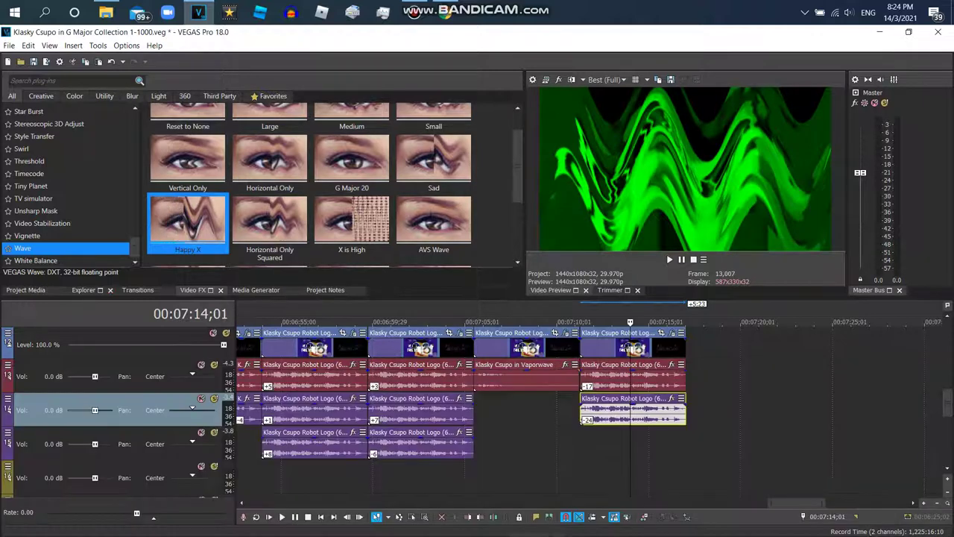
Step: Add another Robot Logo (65fps HD) clip at the sequence's end and set its audio to élastique, Soloist (Speech), pitch change 14
{"action": "left_click", "coordinate": [25, 289]}
{"action": "left_click_drag", "start_coordinate": [246, 111], "coordinate": [738, 358]}
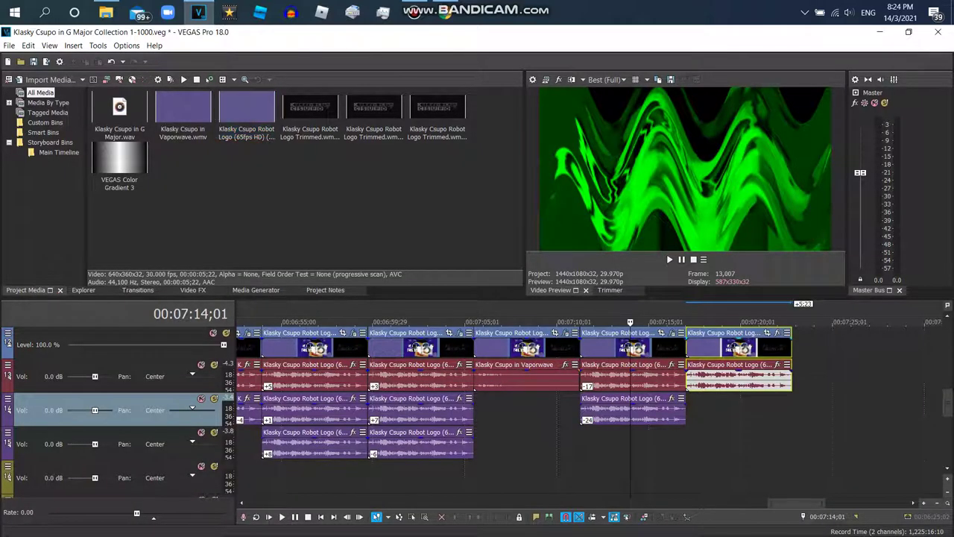
{"action": "right_click", "coordinate": [704, 380]}
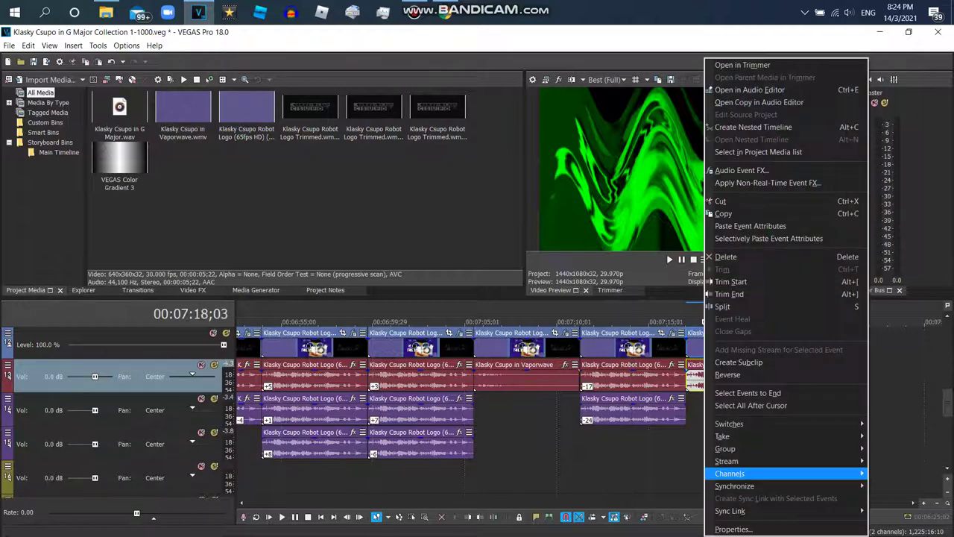
{"action": "left_click", "coordinate": [752, 525]}
{"action": "left_click", "coordinate": [511, 233]}
{"action": "left_click", "coordinate": [463, 244]}
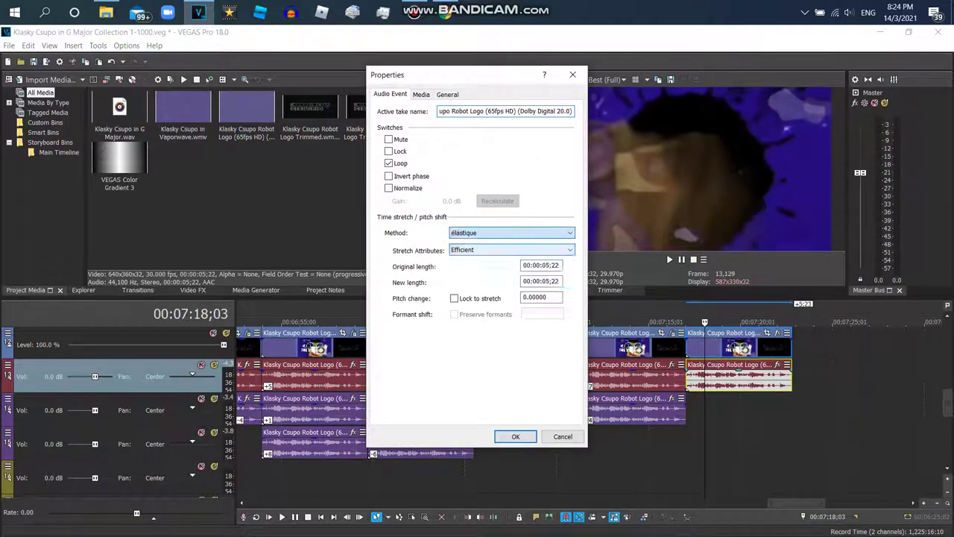
{"action": "type", "text": "14"}
{"action": "left_click", "coordinate": [511, 250]}
{"action": "left_click", "coordinate": [477, 274]}
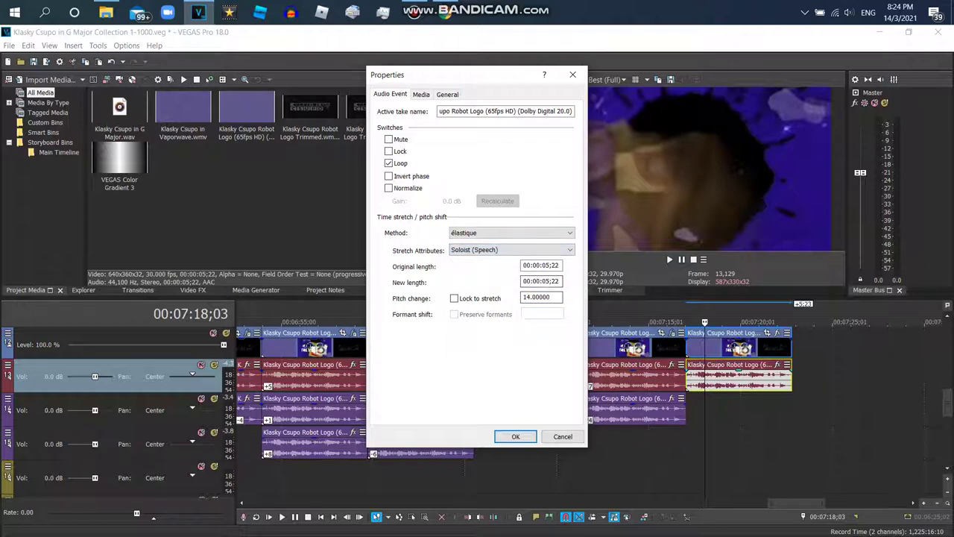
{"action": "key", "text": "Return"}
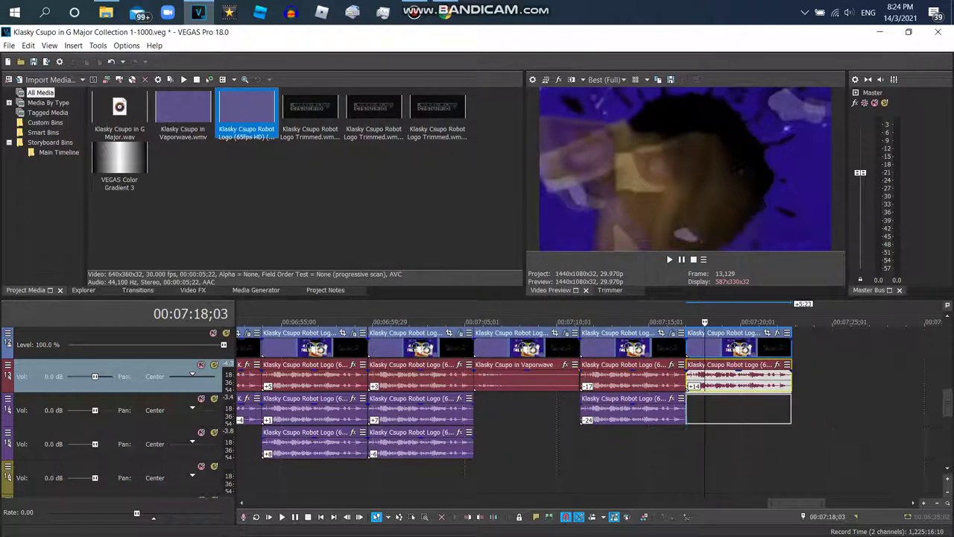
Step: Layer a second copy of the Robot Logo audio beneath the last clip's audio event
{"action": "left_click_drag", "start_coordinate": [745, 409], "coordinate": [736, 409]}
{"action": "right_click", "coordinate": [674, 407]}
{"action": "key", "text": "Escape"}
Step: Set the second Robot Logo audio layer to élastique, Soloist (Speech), with a pitch change of 9
{"action": "right_click", "coordinate": [746, 410]}
{"action": "left_click", "coordinate": [826, 485]}
{"action": "left_click", "coordinate": [512, 232]}
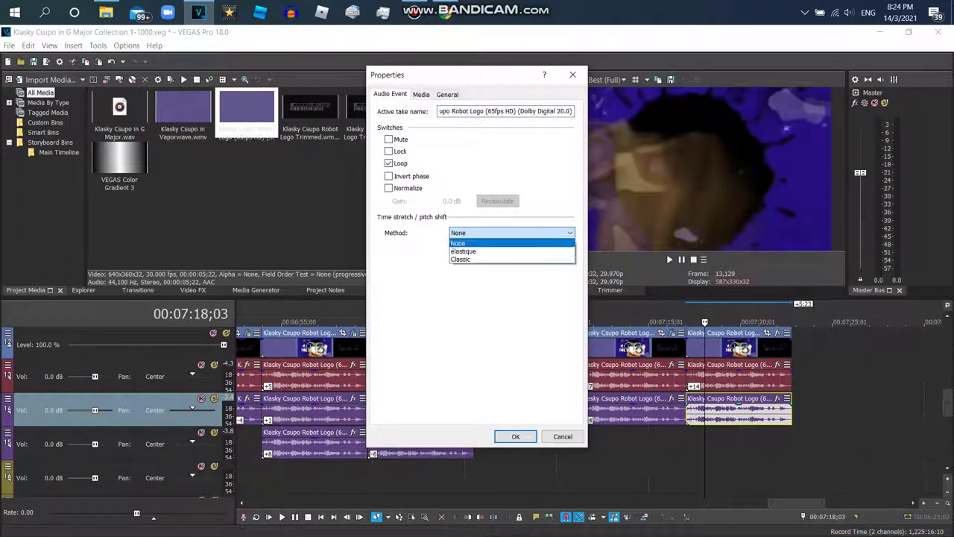
{"action": "left_click", "coordinate": [459, 259]}
{"action": "left_click", "coordinate": [511, 233]}
{"action": "left_click", "coordinate": [463, 251]}
{"action": "left_click", "coordinate": [511, 249]}
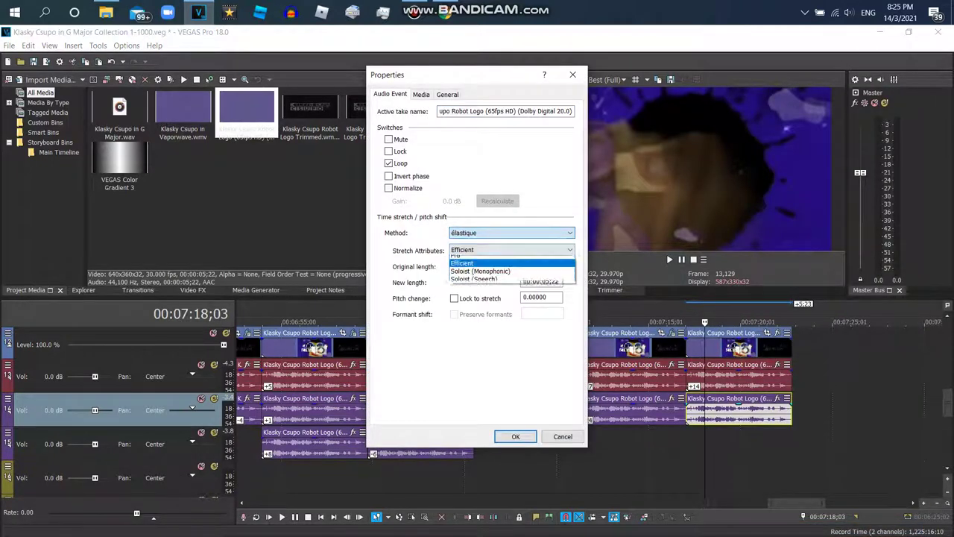
{"action": "left_click", "coordinate": [474, 284]}
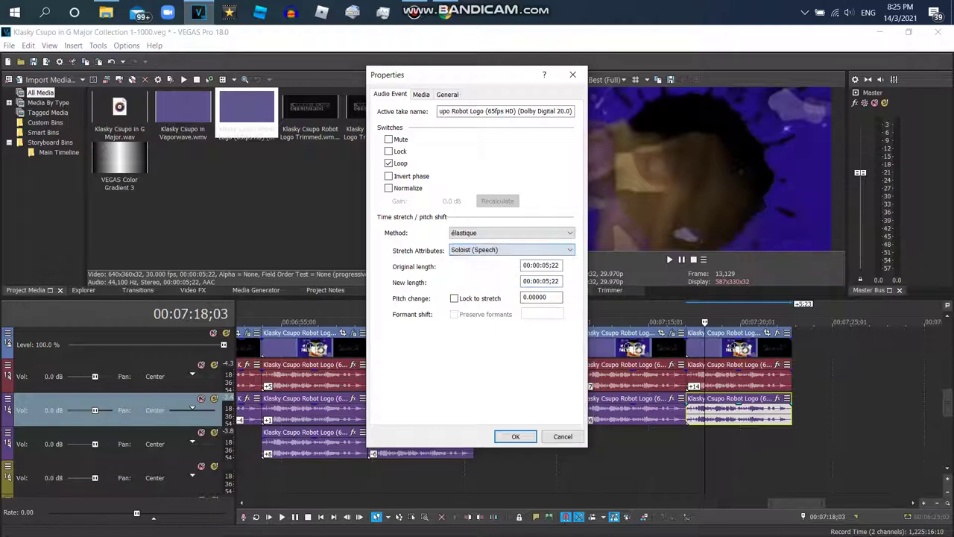
{"action": "left_click", "coordinate": [515, 436]}
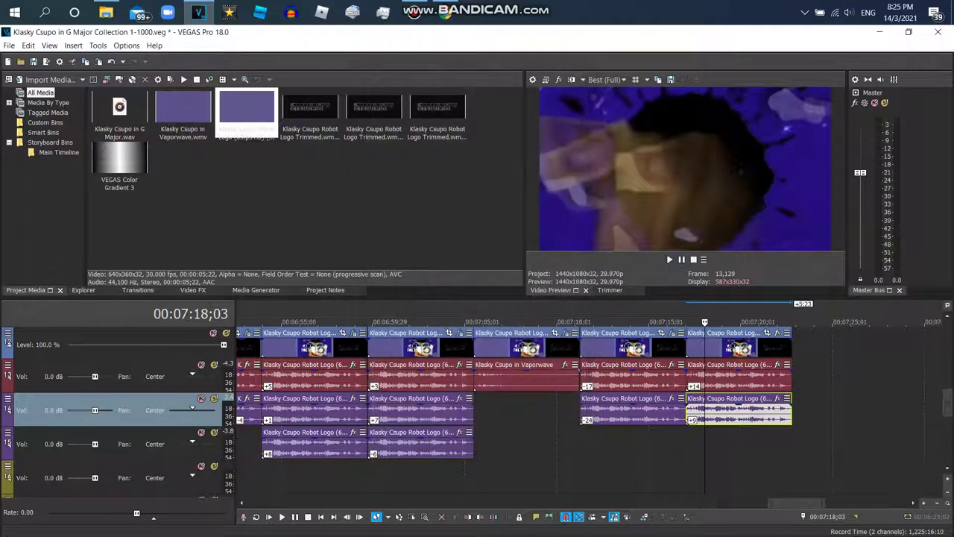
Step: Layer a third copy of the Robot Logo audio beneath, set to élastique, Soloist (Speech), pitch change -10
{"action": "right_click", "coordinate": [630, 440]}
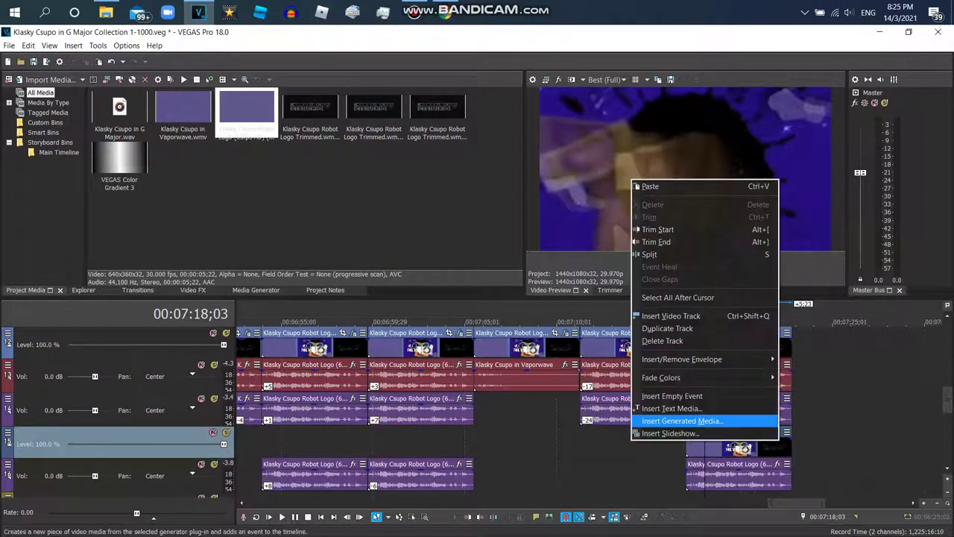
{"action": "left_click", "coordinate": [716, 432]}
{"action": "right_click", "coordinate": [734, 444]}
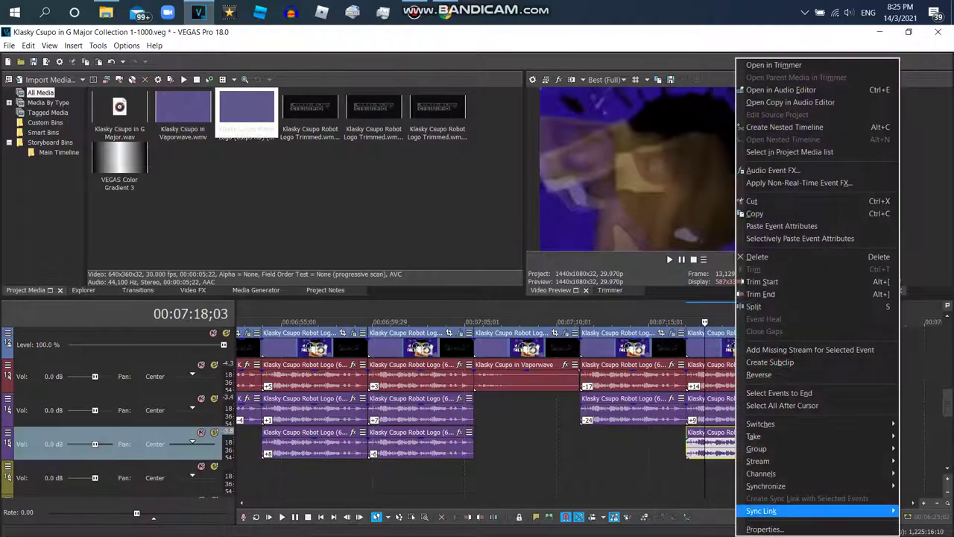
{"action": "left_click", "coordinate": [753, 526]}
{"action": "left_click", "coordinate": [512, 233]}
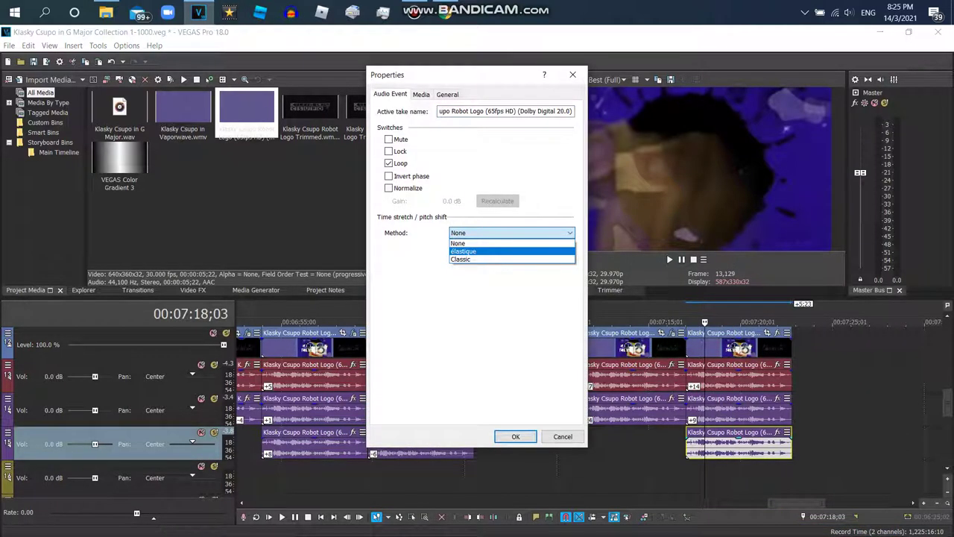
{"action": "left_click", "coordinate": [511, 250]}
{"action": "left_click", "coordinate": [511, 249]}
{"action": "key", "text": "Return"}
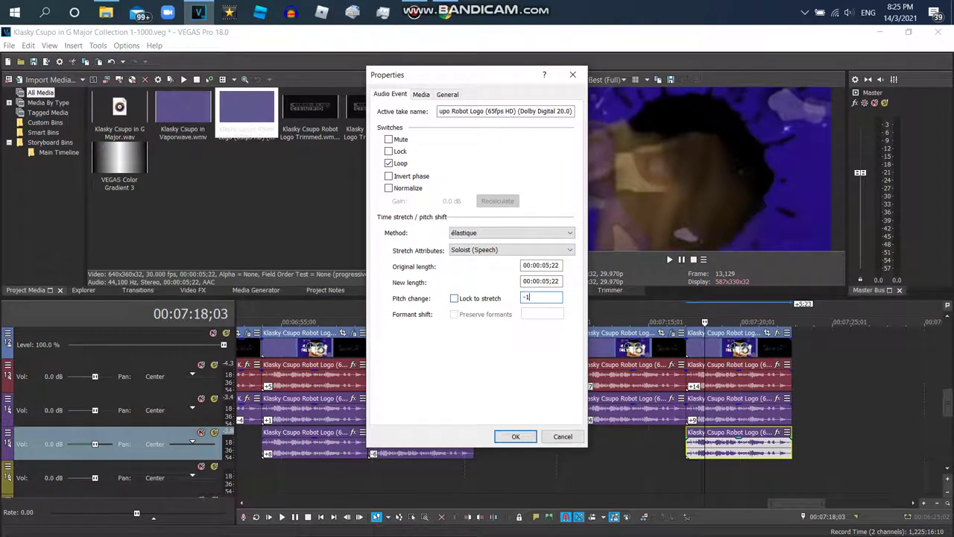
{"action": "key", "text": "Return"}
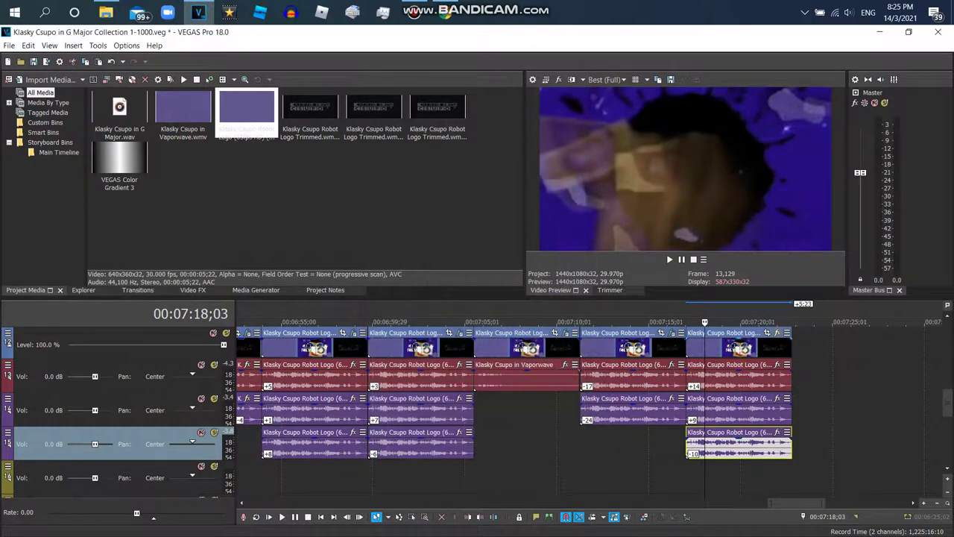
Step: Open the last clip's video event effects and add the Invert effect
{"action": "left_click", "coordinate": [777, 332]}
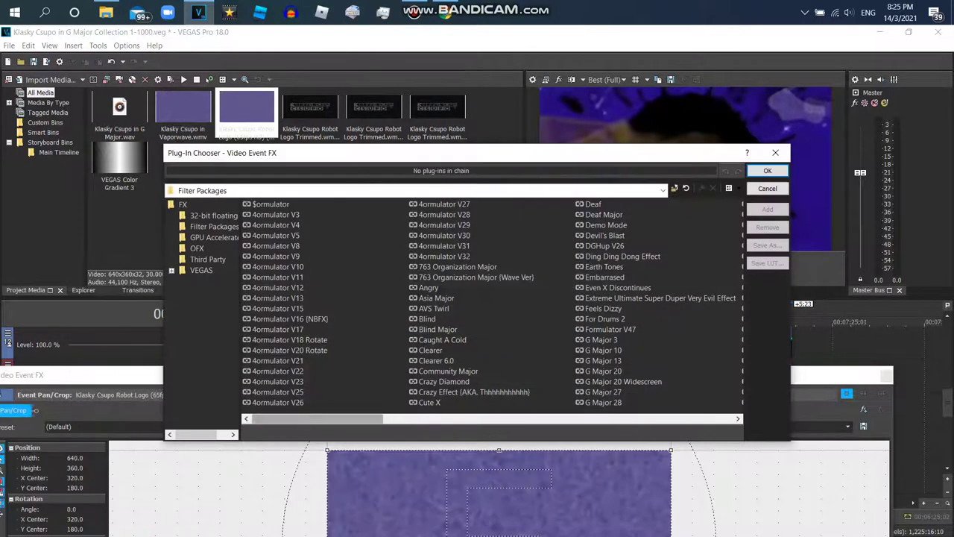
{"action": "scroll", "coordinate": [351, 418], "scroll_direction": "right", "scroll_amount": 1}
{"action": "scroll", "coordinate": [492, 303], "scroll_direction": "right", "scroll_amount": 1}
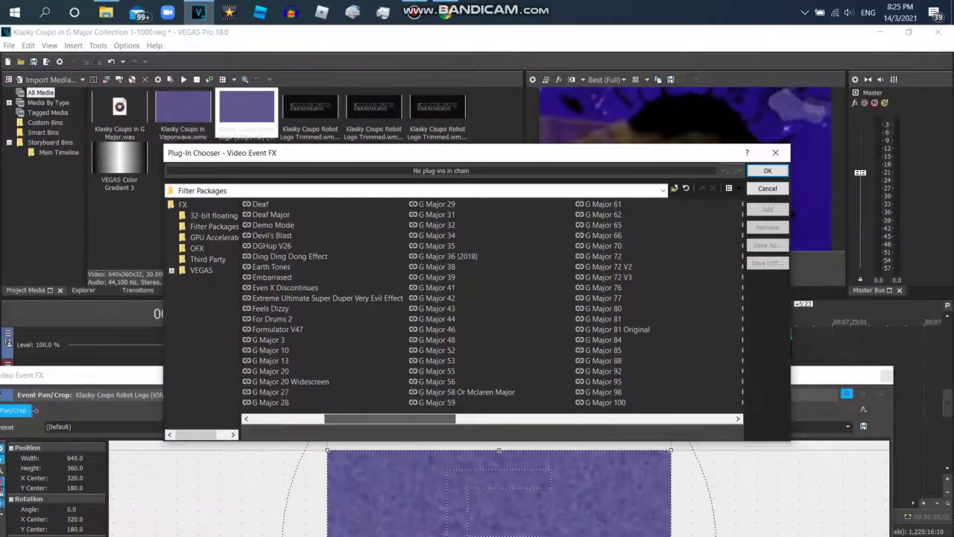
{"action": "left_click", "coordinate": [775, 152]}
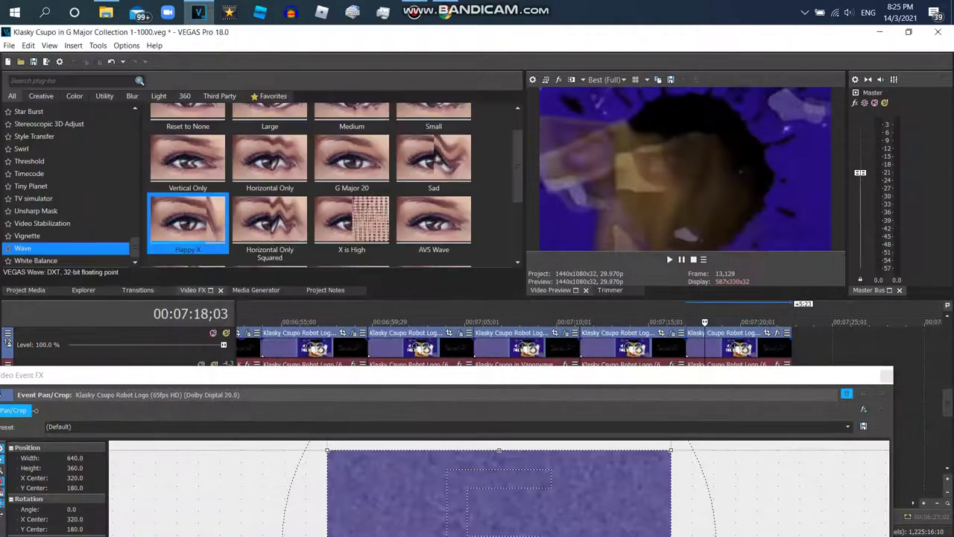
{"action": "scroll", "coordinate": [67, 187], "scroll_direction": "up", "scroll_amount": 10}
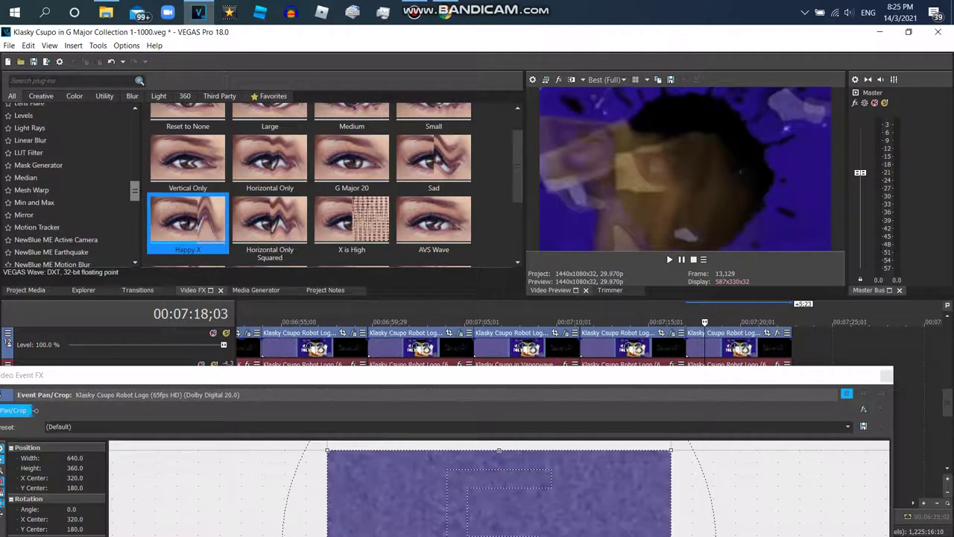
{"action": "scroll", "coordinate": [45, 194], "scroll_direction": "up", "scroll_amount": 4}
{"action": "left_click", "coordinate": [30, 204]}
{"action": "left_click_drag", "start_coordinate": [187, 135], "coordinate": [447, 484]}
Step: Add HSL Adjust with the Invert Color preset and Spherize with the Medium Sphere In preset to the video event
{"action": "left_click", "coordinate": [30, 192]}
{"action": "left_click_drag", "start_coordinate": [351, 134], "coordinate": [224, 462]}
{"action": "scroll", "coordinate": [67, 187], "scroll_direction": "down", "scroll_amount": 8}
{"action": "left_click", "coordinate": [26, 201]}
{"action": "left_click_drag", "start_coordinate": [351, 134], "coordinate": [223, 462]}
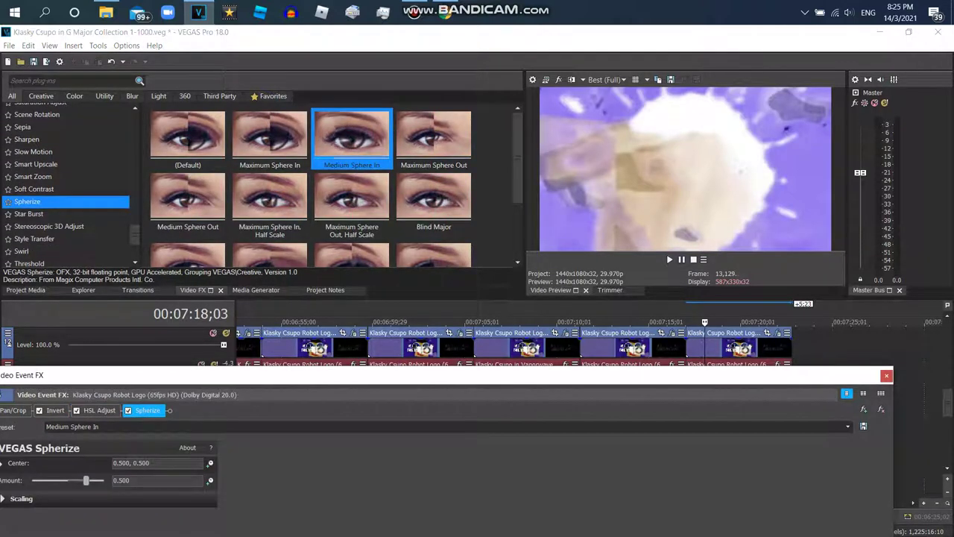
{"action": "key", "text": "Escape"}
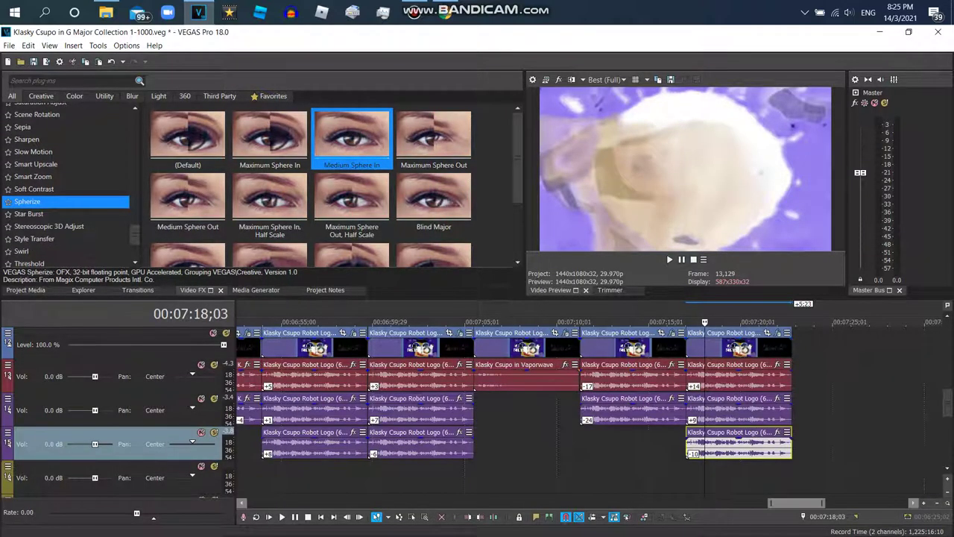
Step: Add another Robot Logo (65fps HD) clip at the end of the sequence
{"action": "scroll", "coordinate": [588, 402], "scroll_direction": "right", "scroll_amount": 3}
{"action": "left_click", "coordinate": [26, 290]}
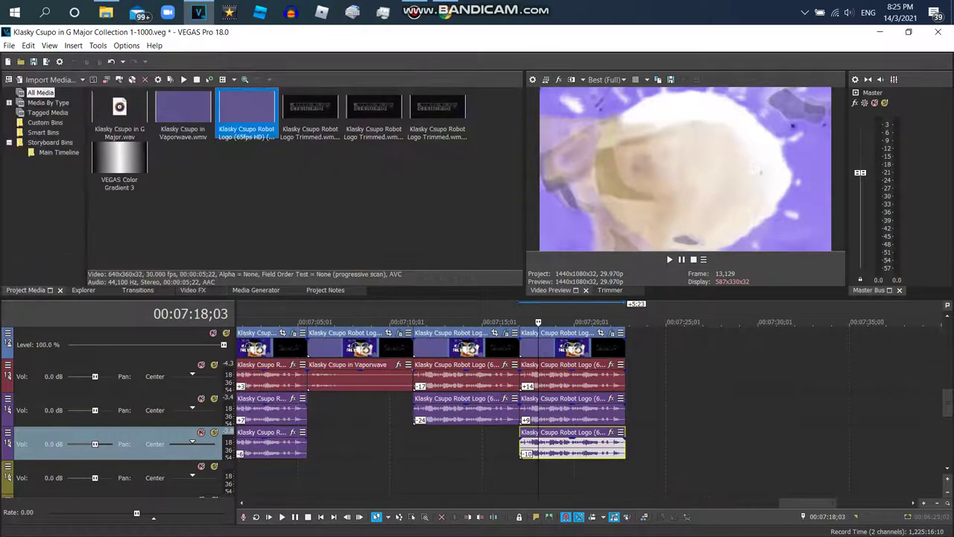
{"action": "left_click_drag", "start_coordinate": [246, 112], "coordinate": [678, 366]}
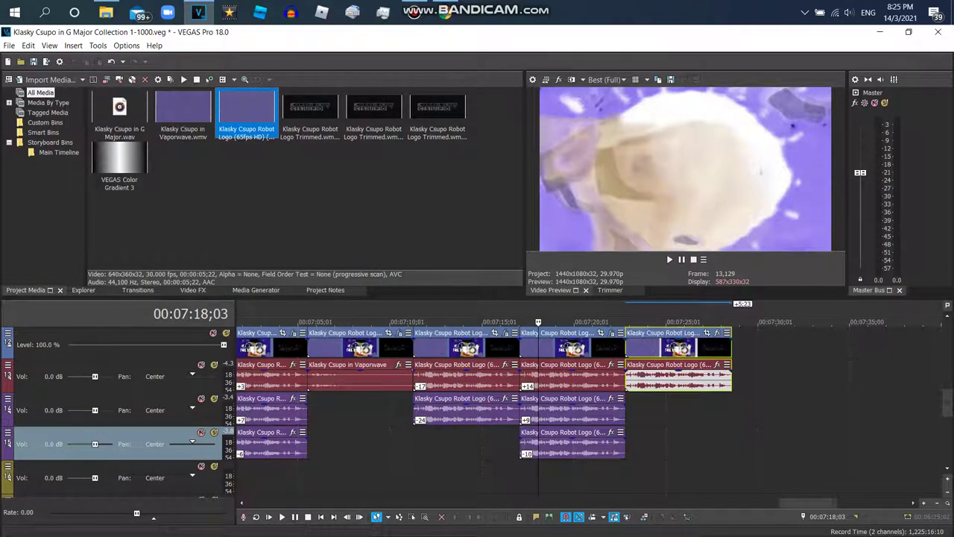
Step: Add the LAB Adjust effect with the Invert Luminosity preset to the new clip's video event
{"action": "key", "text": "alt+8"}
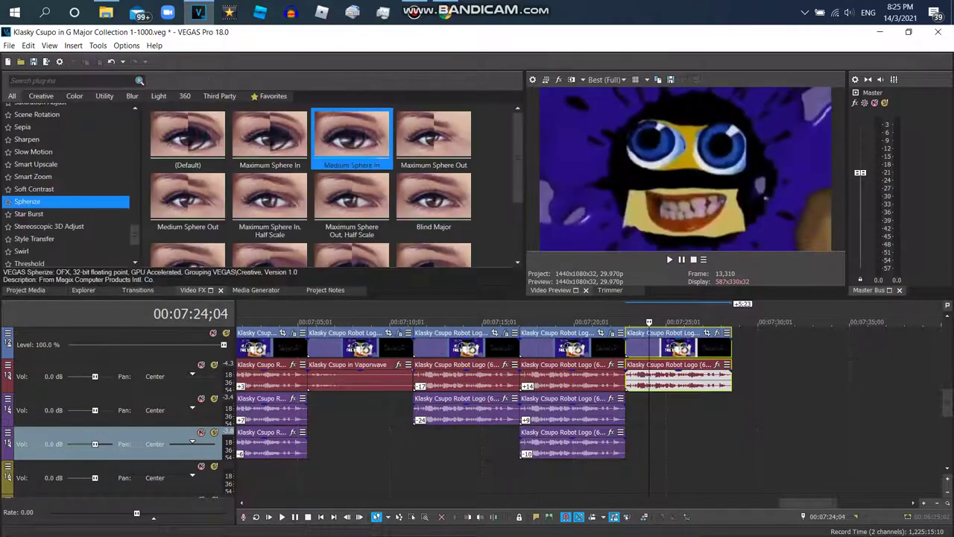
{"action": "left_click", "coordinate": [716, 332]}
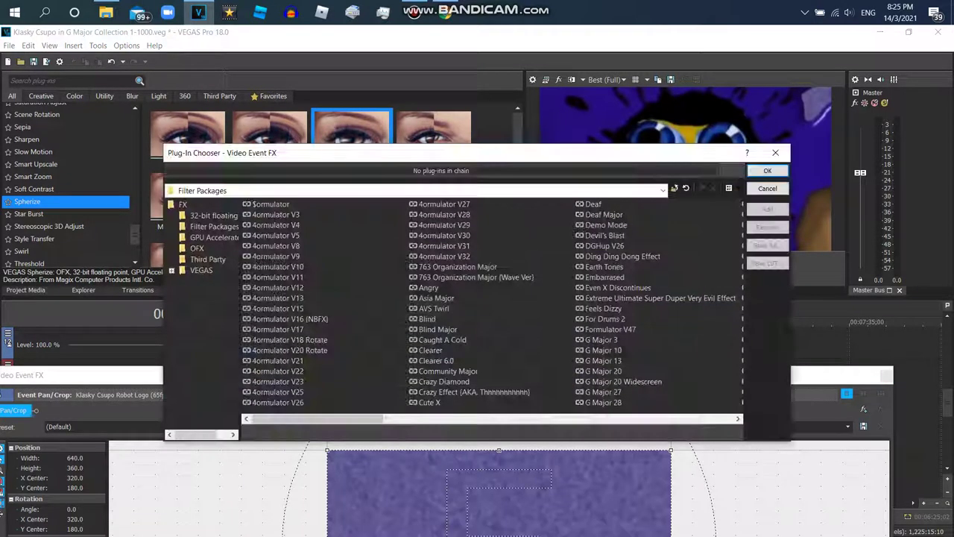
{"action": "scroll", "coordinate": [492, 306], "scroll_direction": "right", "scroll_amount": 6}
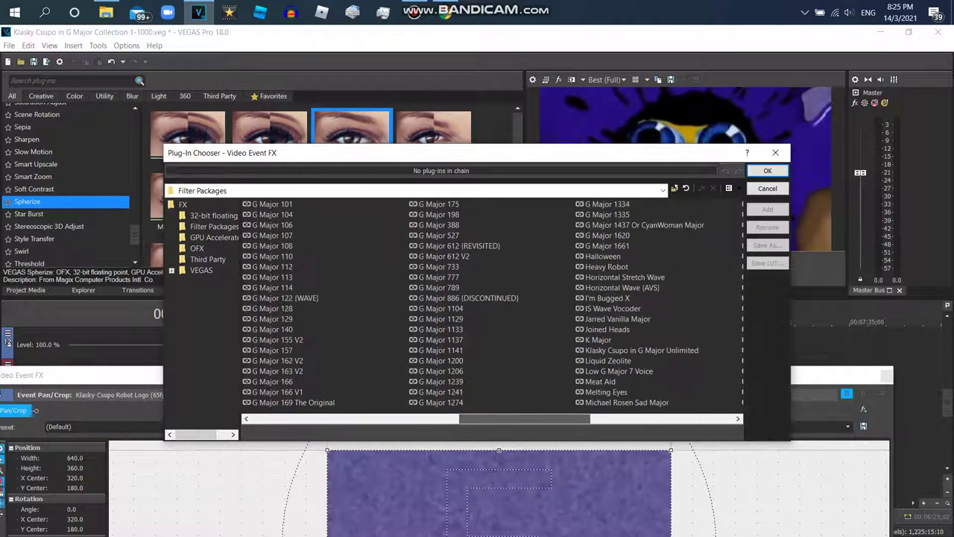
{"action": "scroll", "coordinate": [492, 306], "scroll_direction": "right", "scroll_amount": 2}
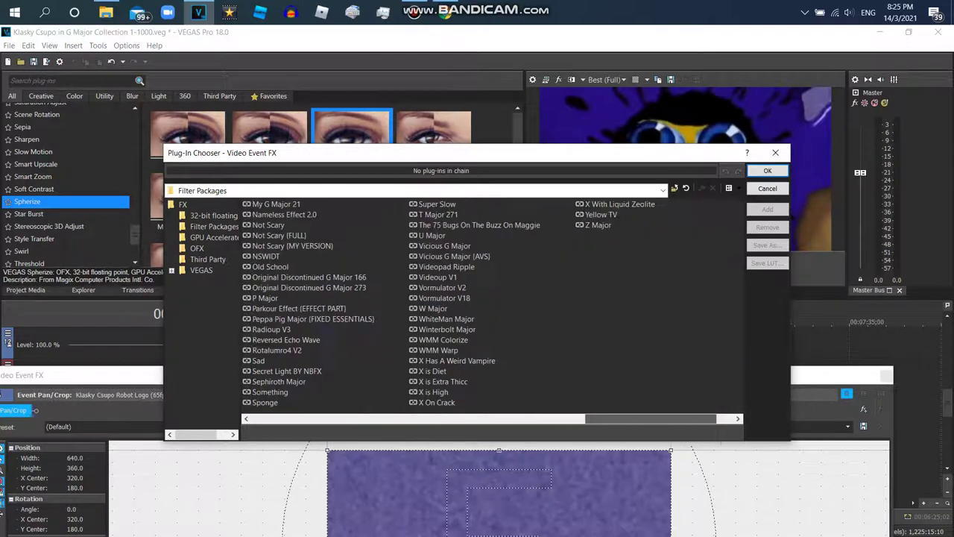
{"action": "scroll", "coordinate": [491, 306], "scroll_direction": "left", "scroll_amount": 4}
{"action": "scroll", "coordinate": [492, 306], "scroll_direction": "left", "scroll_amount": 3}
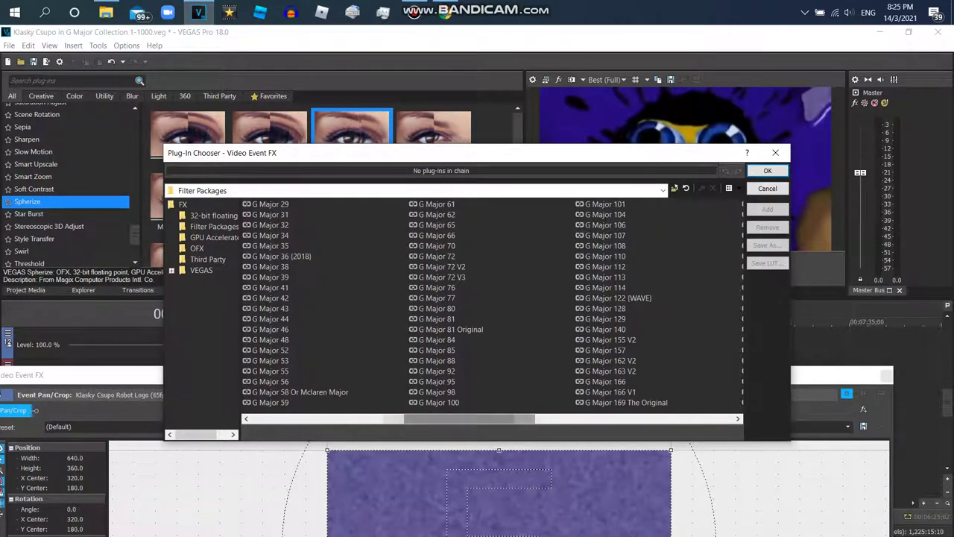
{"action": "left_click", "coordinate": [775, 152]}
{"action": "scroll", "coordinate": [67, 164], "scroll_direction": "up", "scroll_amount": 10}
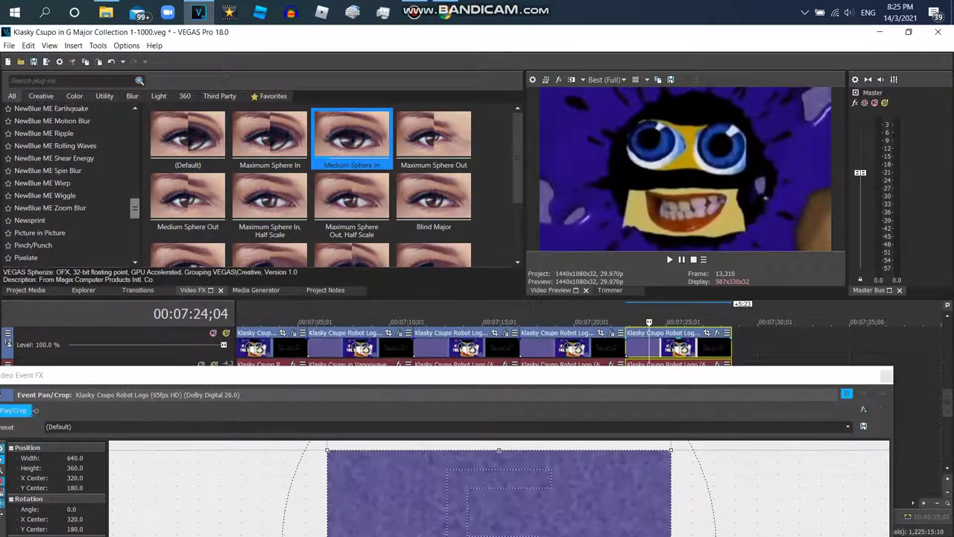
{"action": "left_click", "coordinate": [30, 118]}
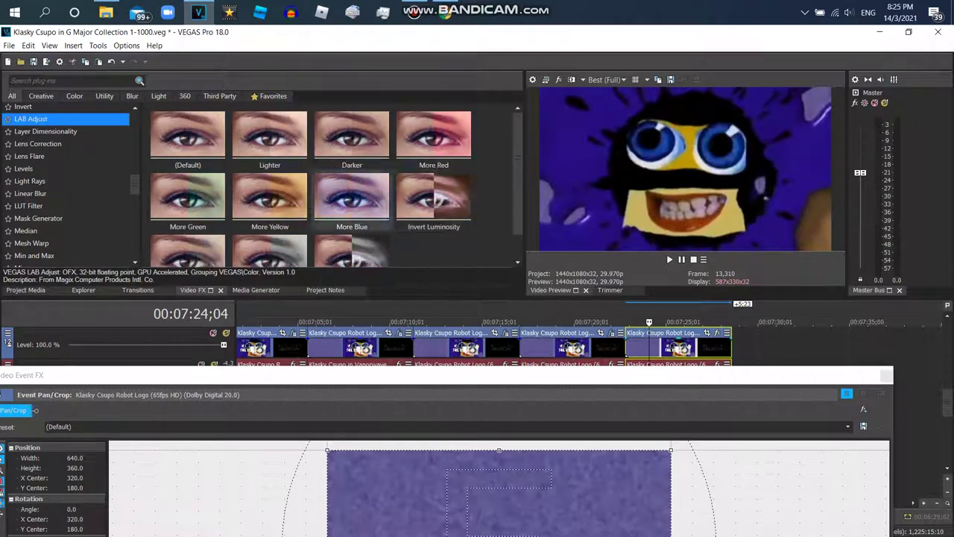
{"action": "left_click_drag", "start_coordinate": [434, 196], "coordinate": [447, 477]}
Step: Add the Channel Blend effect with the RGBA -> BGRA preset to the new clip's video event
{"action": "scroll", "coordinate": [67, 186], "scroll_direction": "up", "scroll_amount": 3}
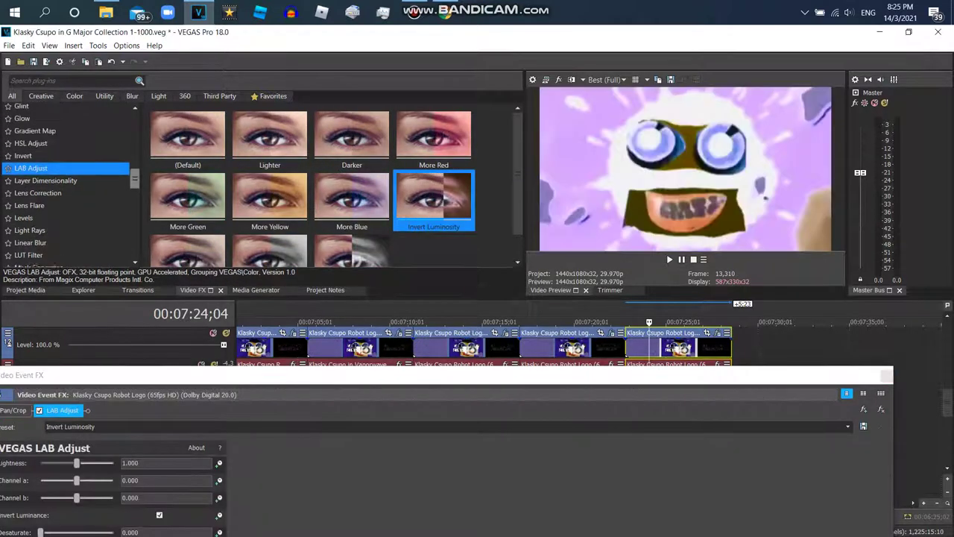
{"action": "left_click", "coordinate": [30, 197]}
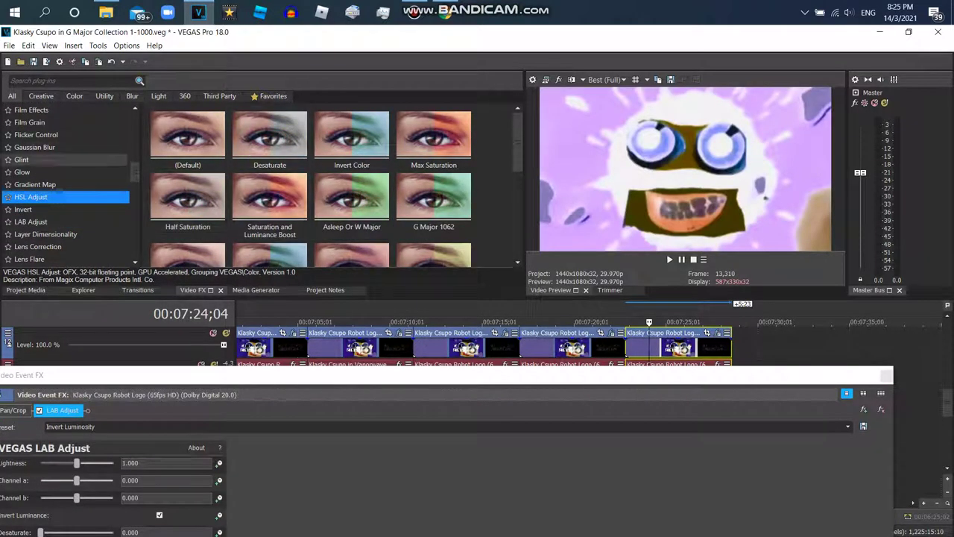
{"action": "scroll", "coordinate": [67, 187], "scroll_direction": "up", "scroll_amount": 6}
{"action": "left_click", "coordinate": [36, 148]}
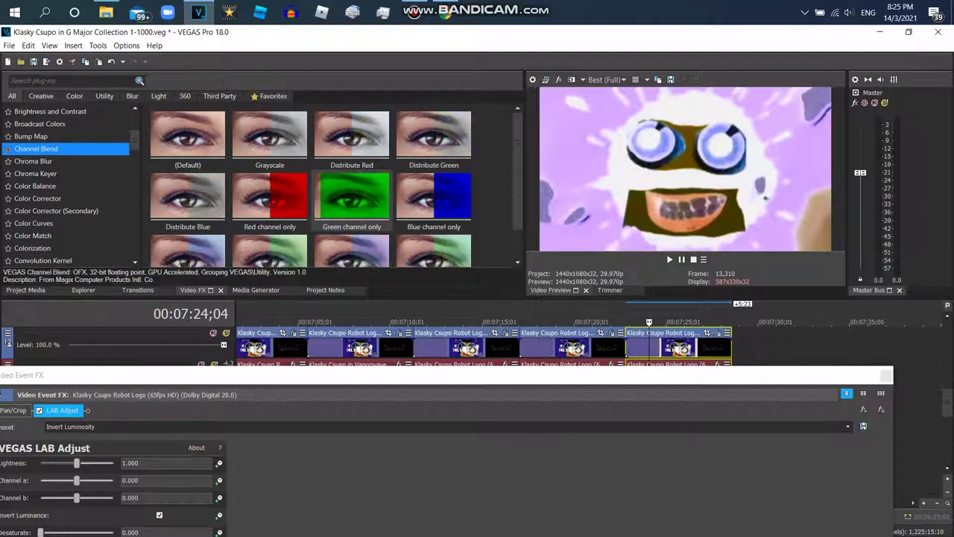
{"action": "scroll", "coordinate": [310, 186], "scroll_direction": "down", "scroll_amount": 1}
{"action": "left_click_drag", "start_coordinate": [187, 234], "coordinate": [447, 477]}
Step: Add HSL Adjust with the G Major 1062 preset to the same event and set its hue addition to 0.125
{"action": "scroll", "coordinate": [45, 196], "scroll_direction": "down", "scroll_amount": 6}
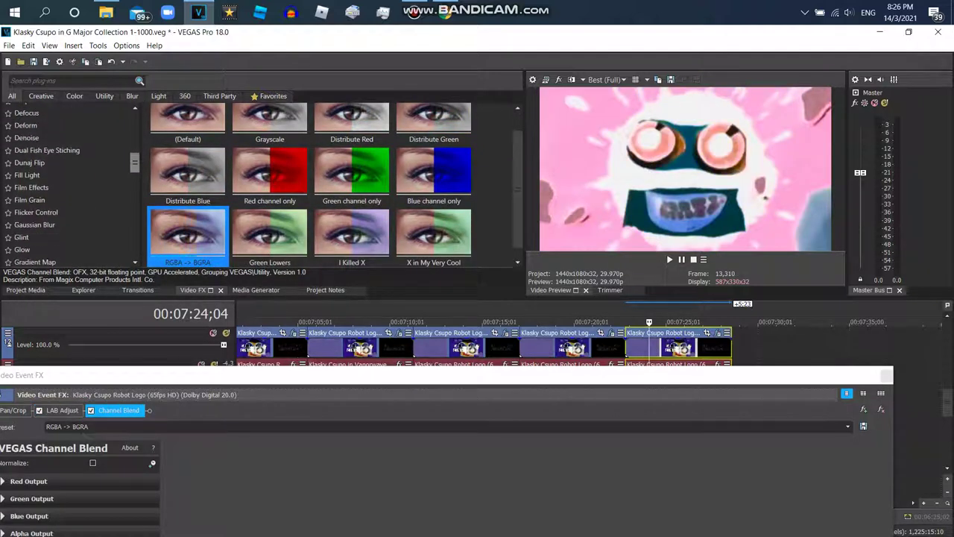
{"action": "left_click", "coordinate": [30, 209]}
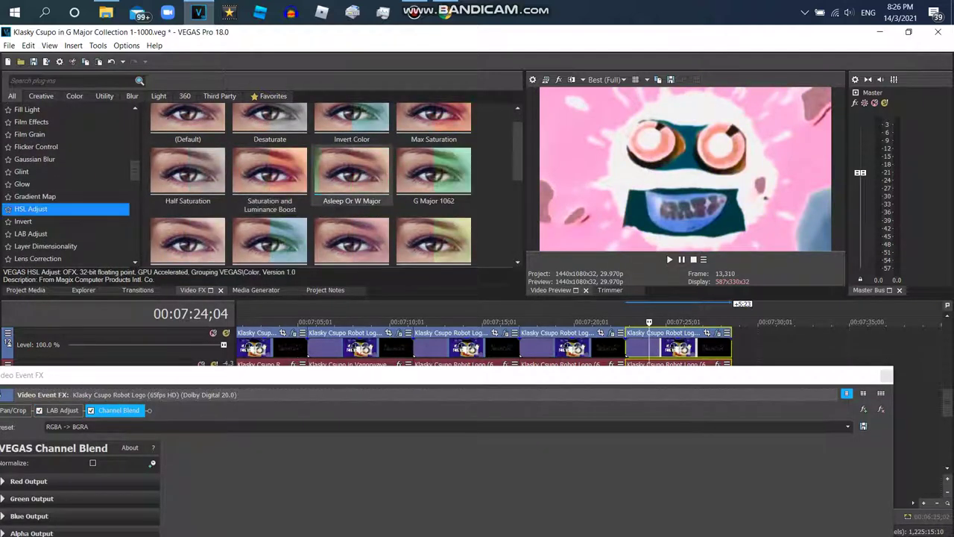
{"action": "left_click", "coordinate": [433, 175]}
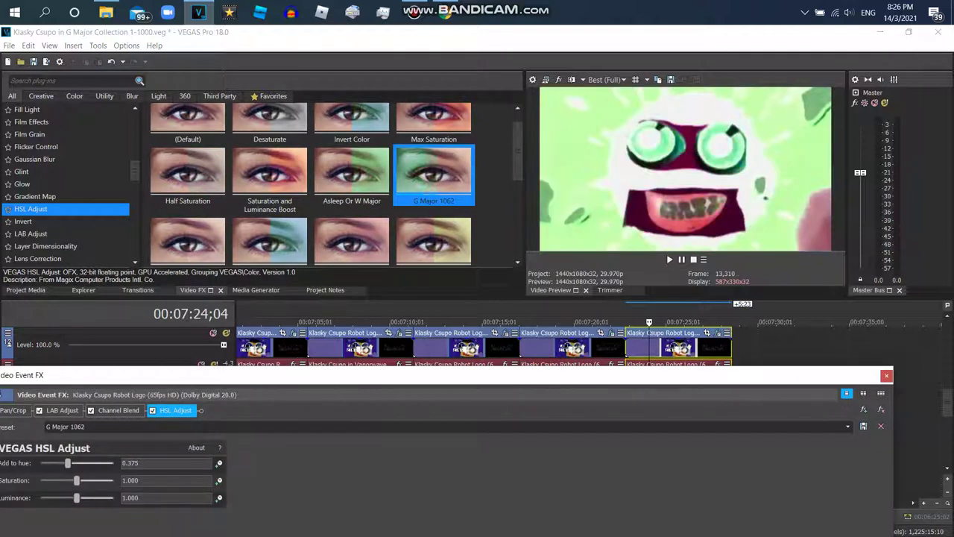
{"action": "left_click_drag", "start_coordinate": [50, 463], "coordinate": [43, 463]}
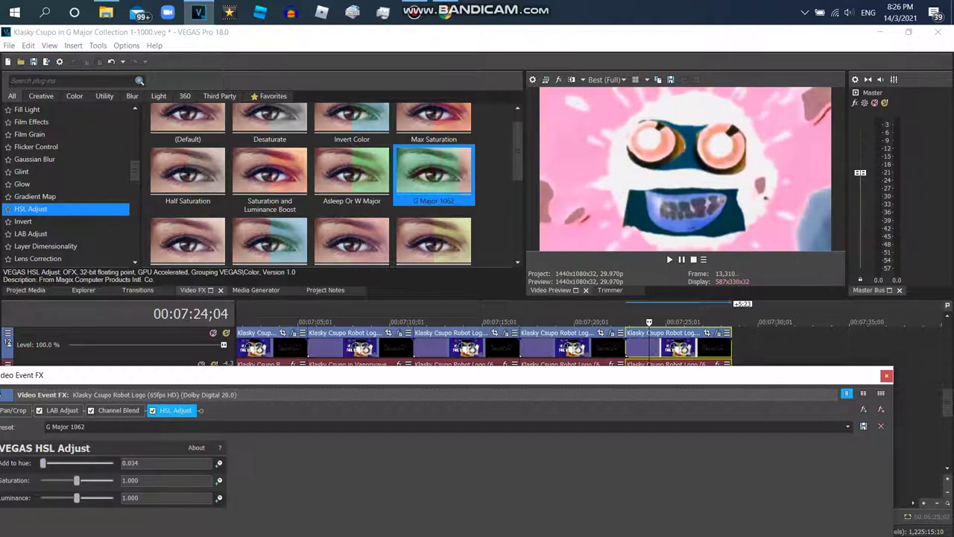
{"action": "left_click_drag", "start_coordinate": [43, 463], "coordinate": [46, 463]}
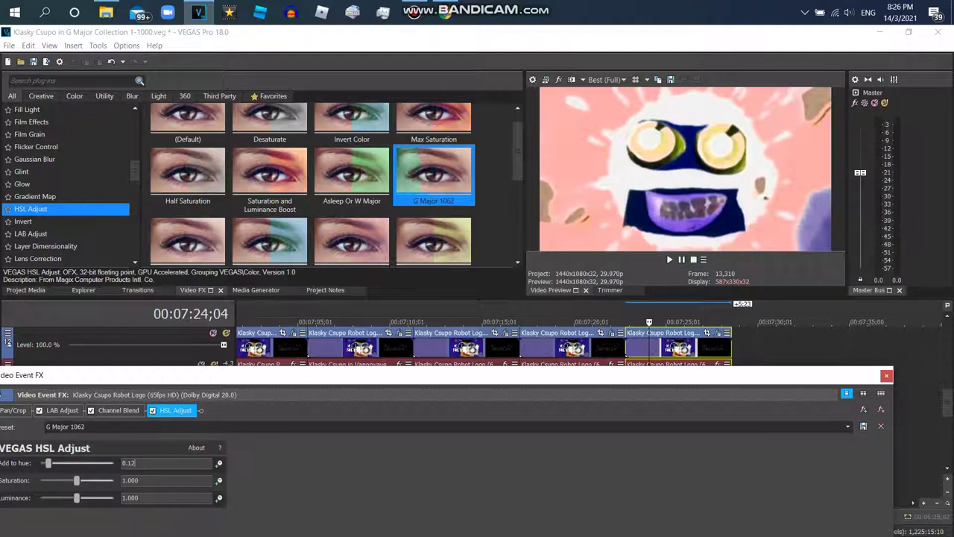
Step: Add the TV Simulator effect with the Crazy Diamond preset to the video event
{"action": "scroll", "coordinate": [67, 198], "scroll_direction": "down", "scroll_amount": 8}
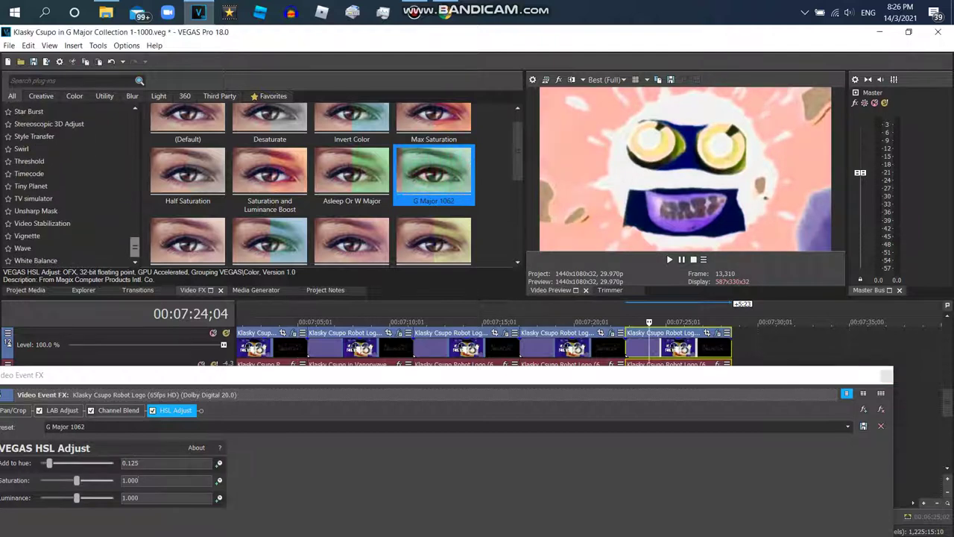
{"action": "left_click", "coordinate": [67, 198]}
{"action": "double_click", "coordinate": [399, 128]}
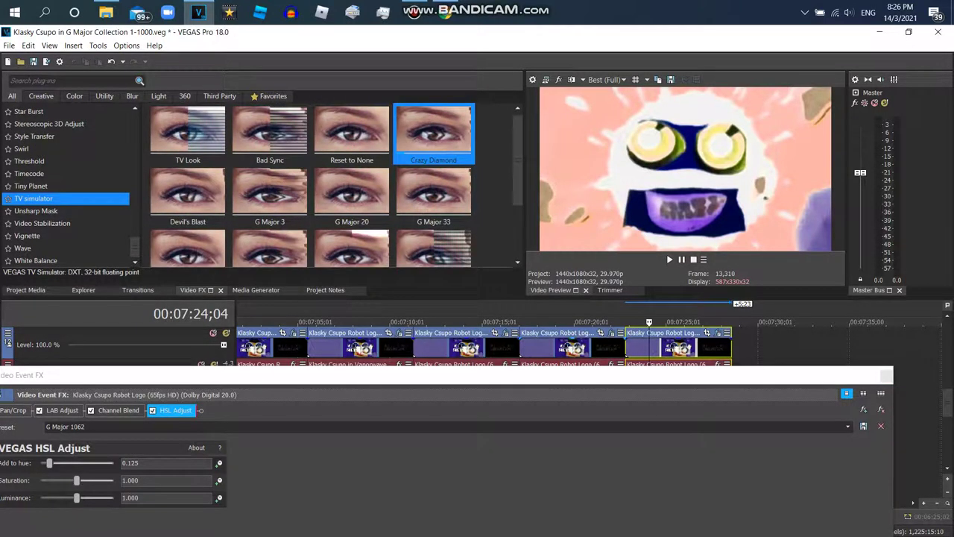
{"action": "scroll", "coordinate": [67, 186], "scroll_direction": "up", "scroll_amount": 15}
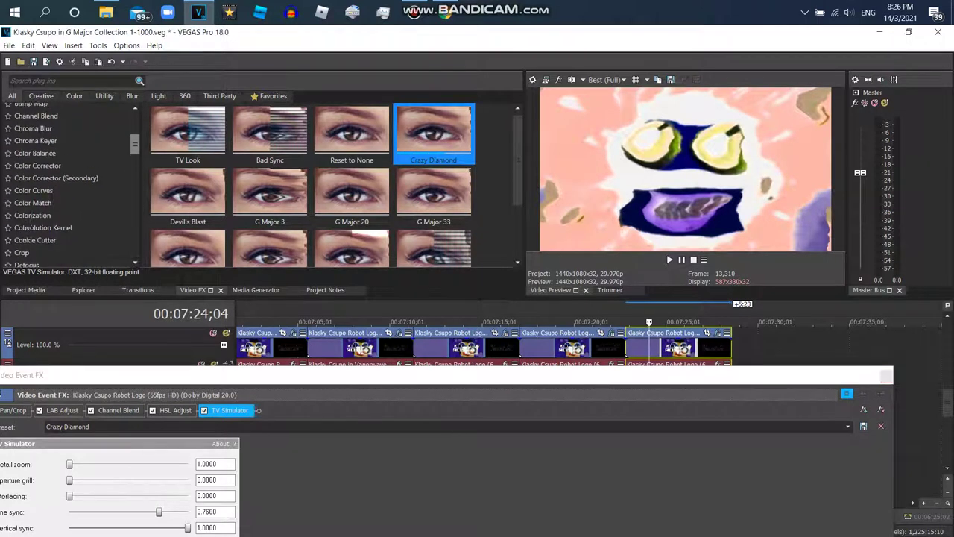
Step: Add the Dunaj Flip effect with the Flip Horizontally preset to the video event and set TV Simulator's line sync to 0.75
{"action": "scroll", "coordinate": [67, 186], "scroll_direction": "down", "scroll_amount": 15}
{"action": "scroll", "coordinate": [67, 187], "scroll_direction": "down", "scroll_amount": 2}
{"action": "left_click", "coordinate": [45, 179]}
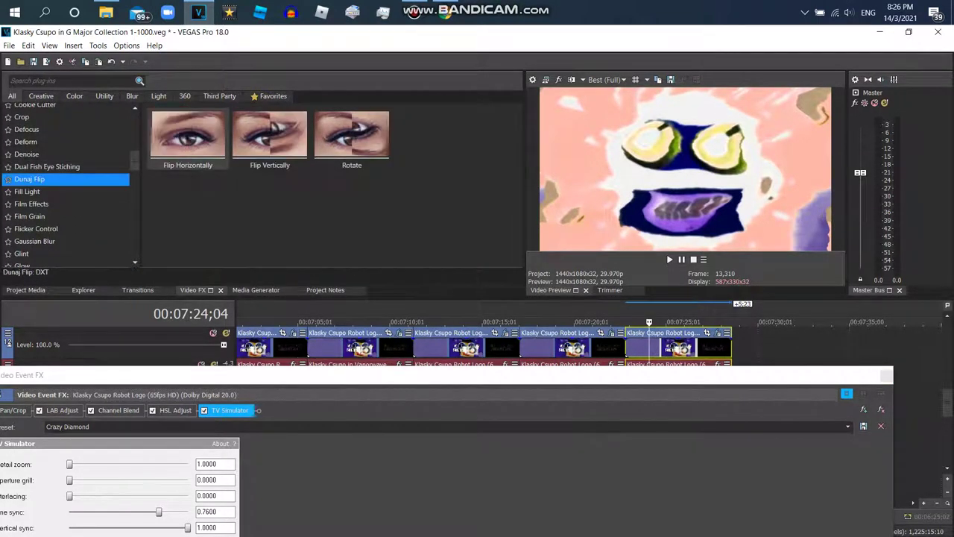
{"action": "double_click", "coordinate": [170, 140]}
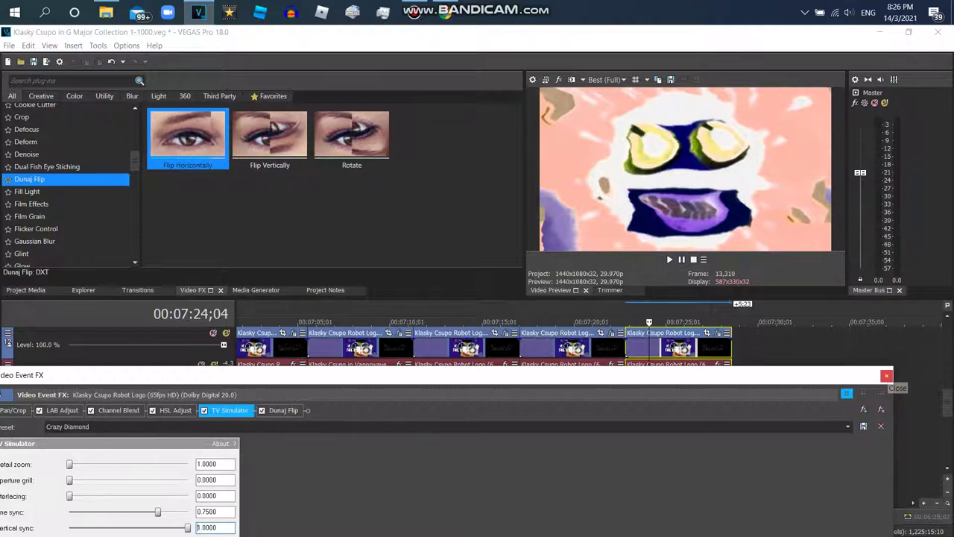
Step: Save the video event's effect chain as a plug-in package named G Major 75
{"action": "left_click", "coordinate": [846, 394]}
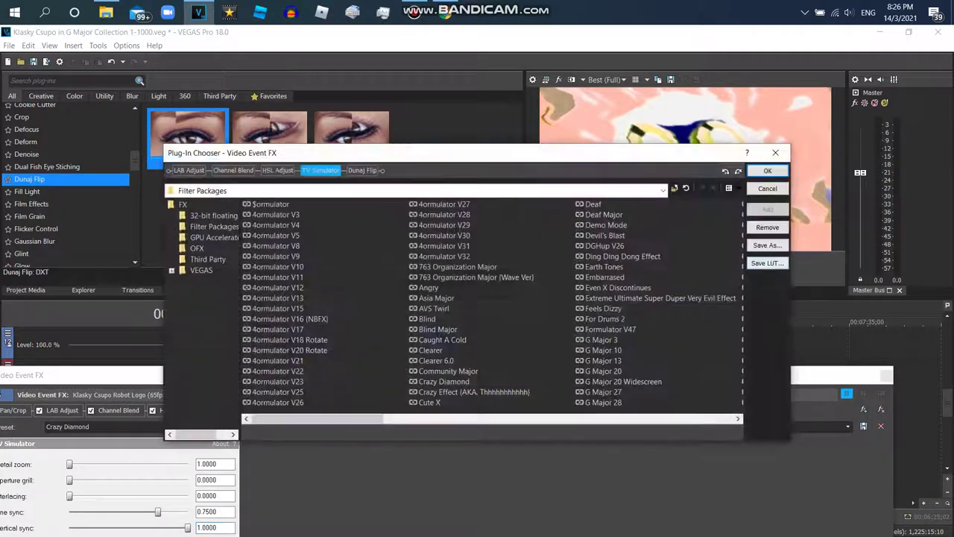
{"action": "left_click", "coordinate": [767, 244]}
{"action": "type", "text": "G Major"}
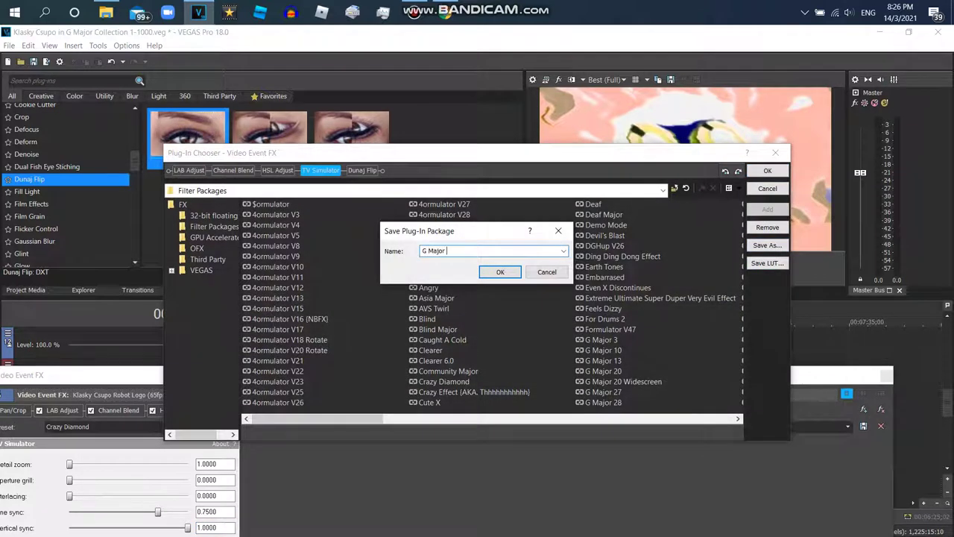
{"action": "type", "text": " 75"}
{"action": "key", "text": "Return"}
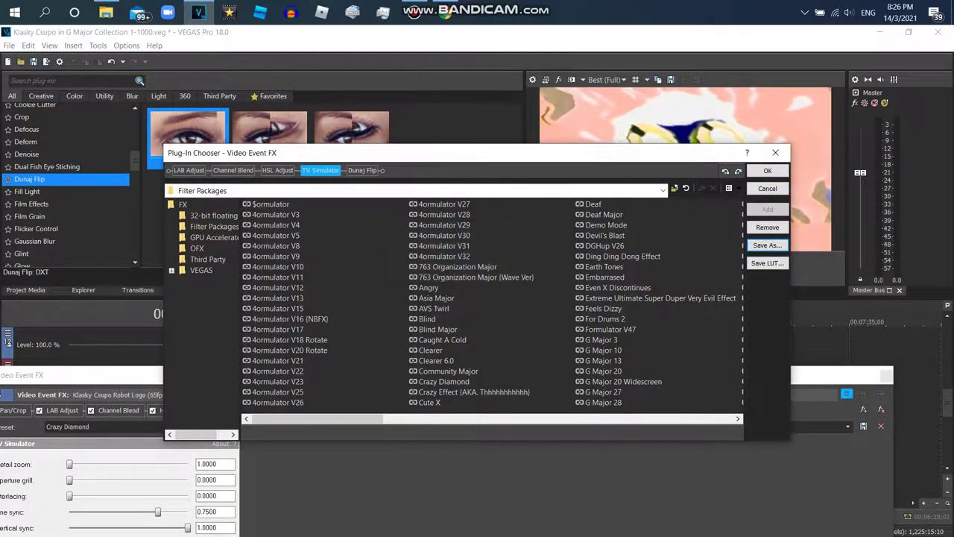
{"action": "key", "text": "Return"}
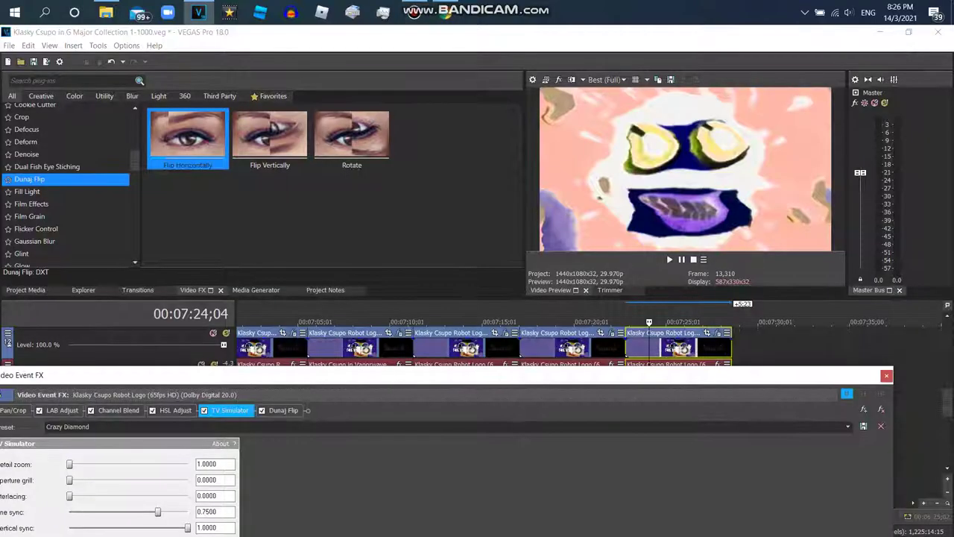
{"action": "key", "text": "ctrl+shift+p"}
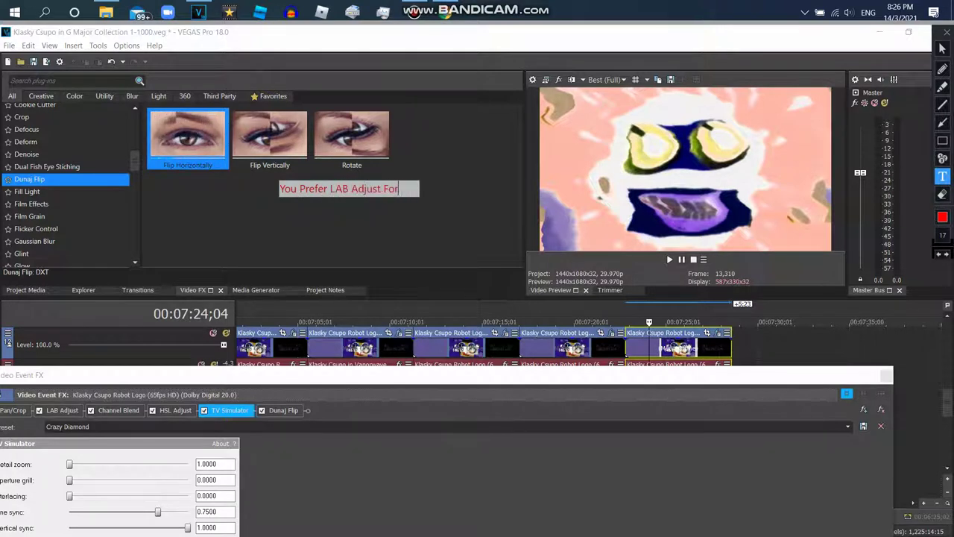
{"action": "type", "text": "Major 7"}
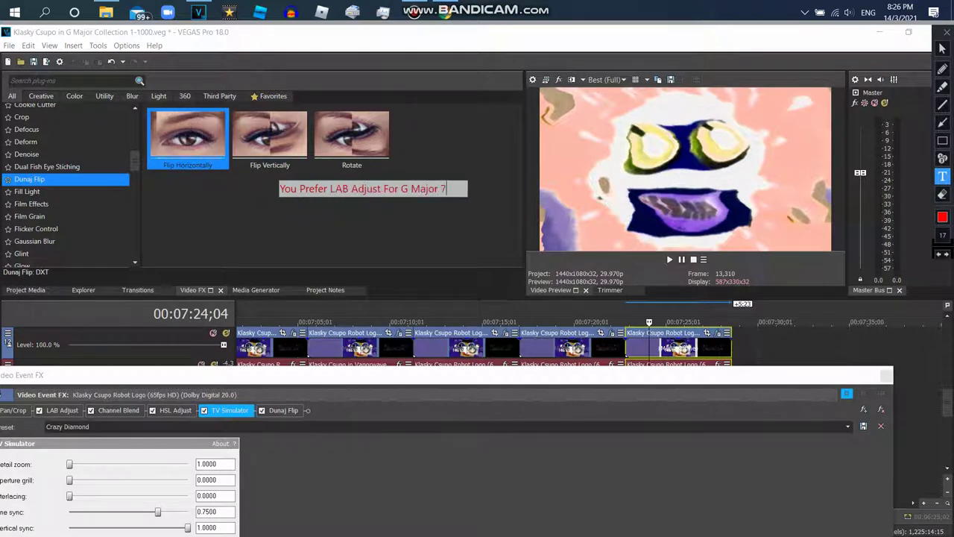
{"action": "type", "text": "4"}
{"action": "key", "text": "Return"}
{"action": "key", "text": "Return"}
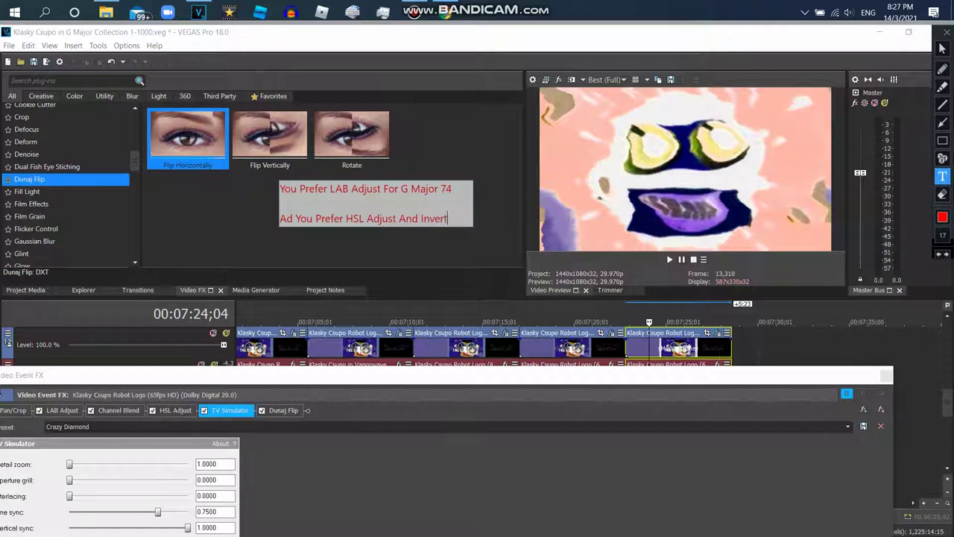
{"action": "type", "text": "Only For G Major"}
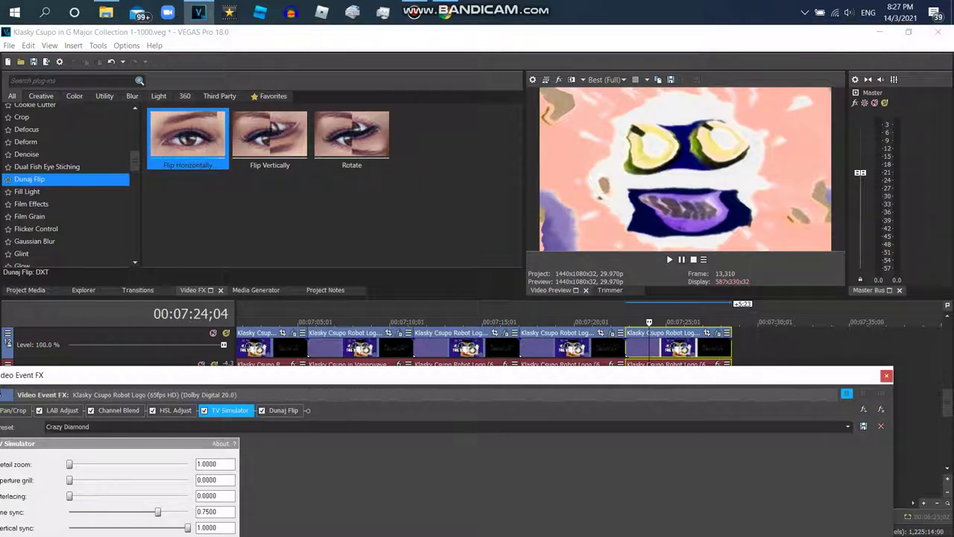
Step: Place the Klasky Csupo Robot Logo (65fps HD) clip beneath the last timeline event and keep only its audio, removing the extra video track
{"action": "left_click", "coordinate": [884, 375]}
{"action": "left_click", "coordinate": [26, 290]}
{"action": "left_click_drag", "start_coordinate": [245, 112], "coordinate": [641, 409]}
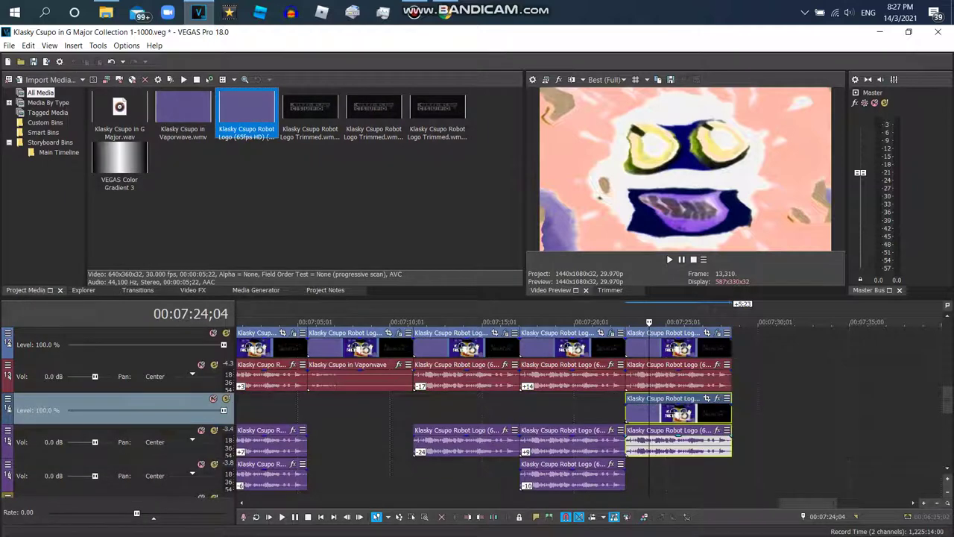
{"action": "right_click", "coordinate": [641, 409]}
{"action": "key", "text": "Escape"}
Step: Set the new audio event's pitch shift method to élastique with Soloist (Speech) and its pitch change to -1
{"action": "right_click", "coordinate": [647, 409]}
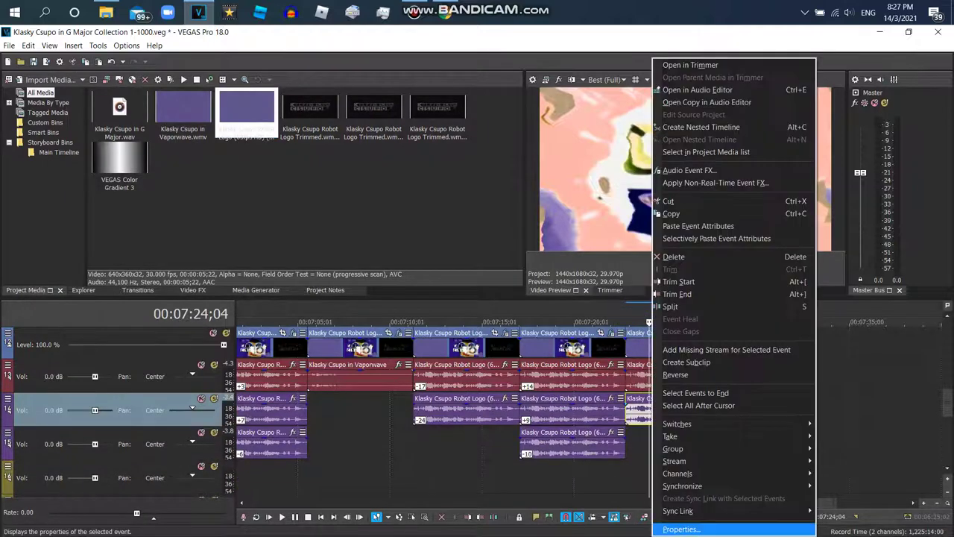
{"action": "left_click", "coordinate": [679, 526]}
{"action": "left_click", "coordinate": [512, 233]}
{"action": "left_click", "coordinate": [461, 259]}
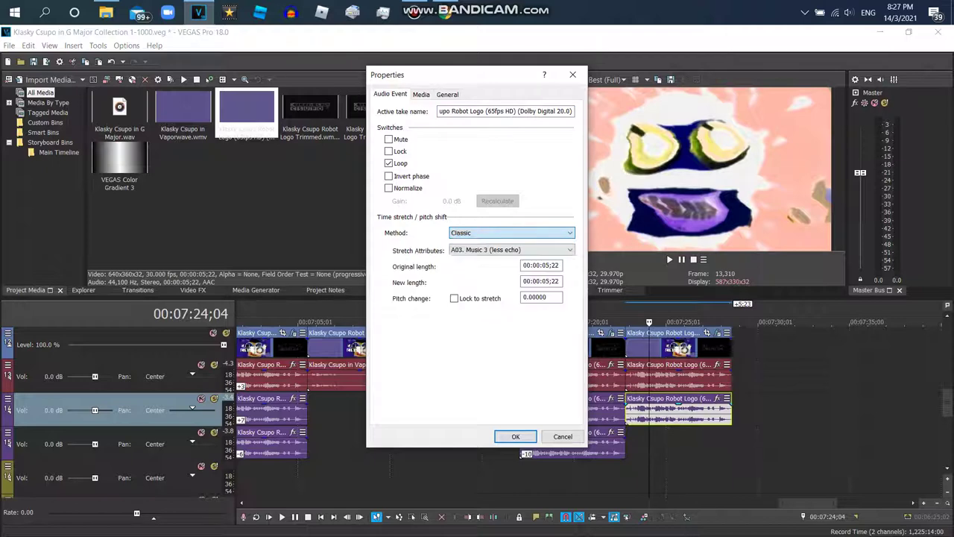
{"action": "left_click", "coordinate": [511, 233]}
{"action": "left_click", "coordinate": [463, 252]}
{"action": "left_click", "coordinate": [512, 250]}
{"action": "left_click", "coordinate": [474, 284]}
{"action": "type", "text": "-1"}
{"action": "key", "text": "Return"}
Step: Copy the -1 audio event onto the audio track directly below it and set the copy's pitch change to -2
{"action": "right_click", "coordinate": [639, 408]}
{"action": "left_click", "coordinate": [656, 214]}
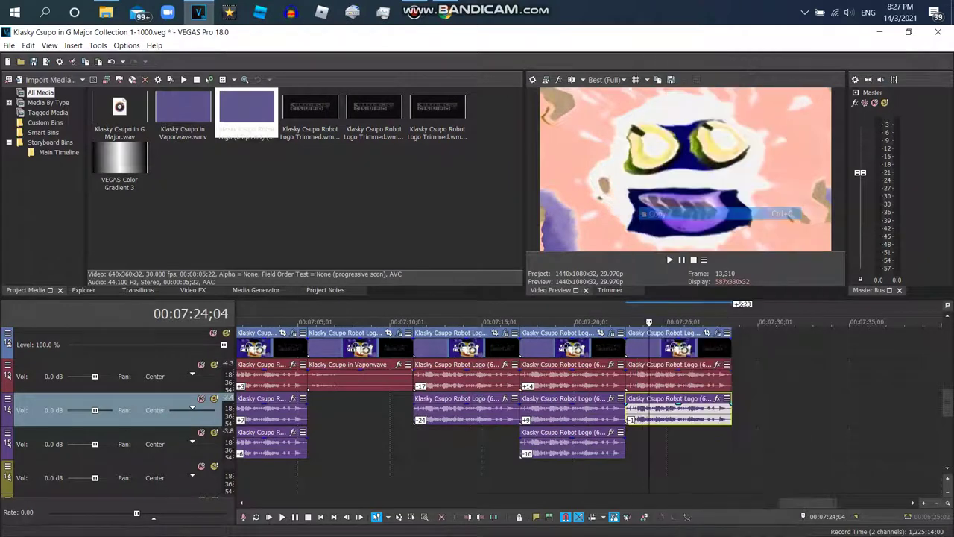
{"action": "left_click", "coordinate": [626, 409]}
{"action": "key", "text": "ctrl+v"}
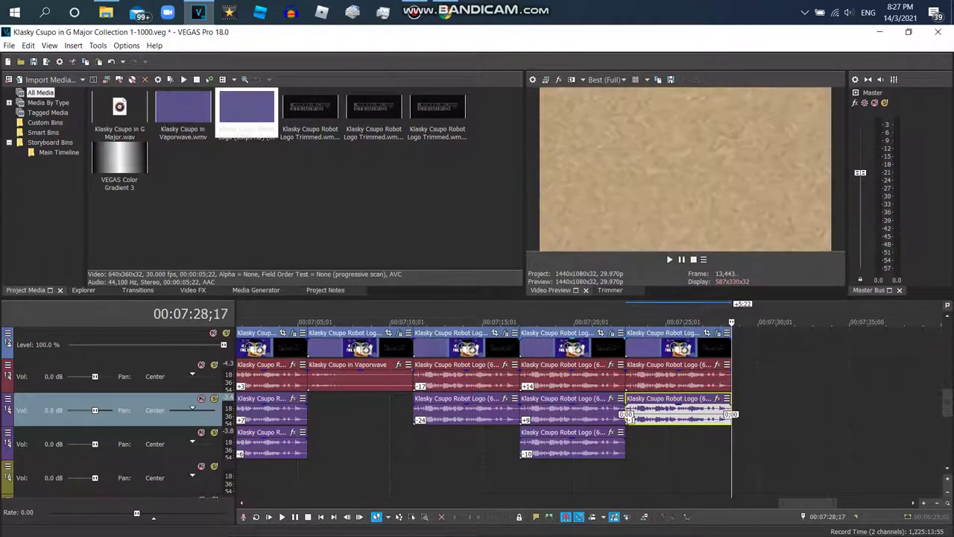
{"action": "right_click", "coordinate": [656, 448]}
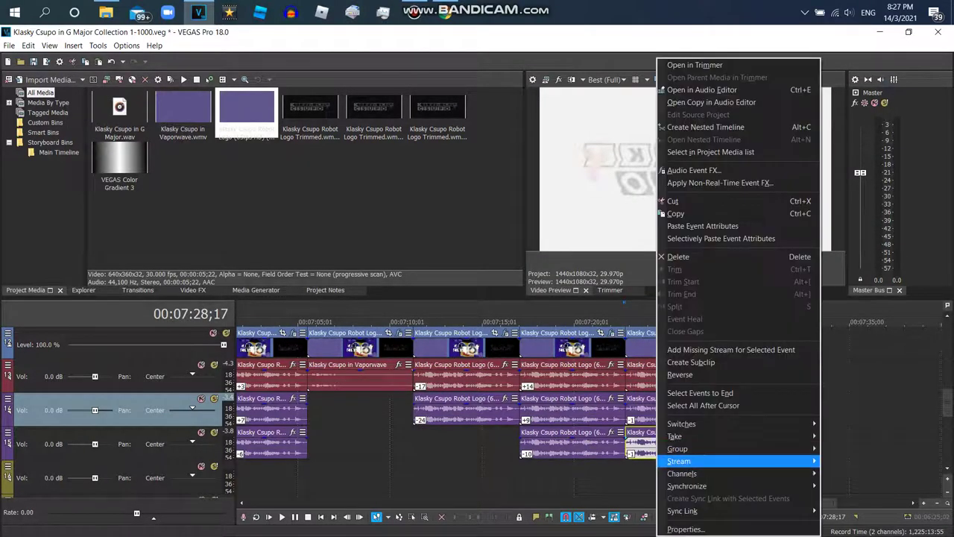
{"action": "left_click", "coordinate": [686, 529]}
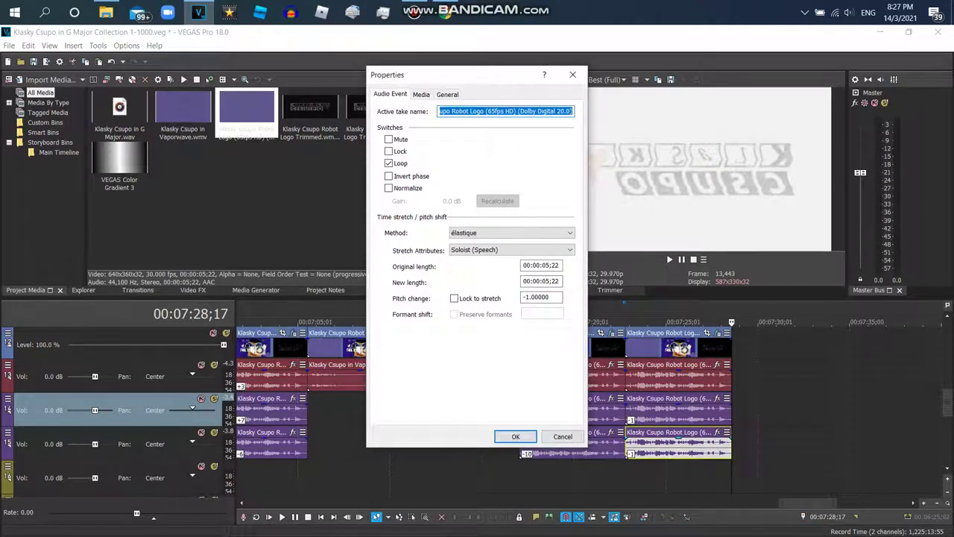
{"action": "left_click", "coordinate": [524, 297]}
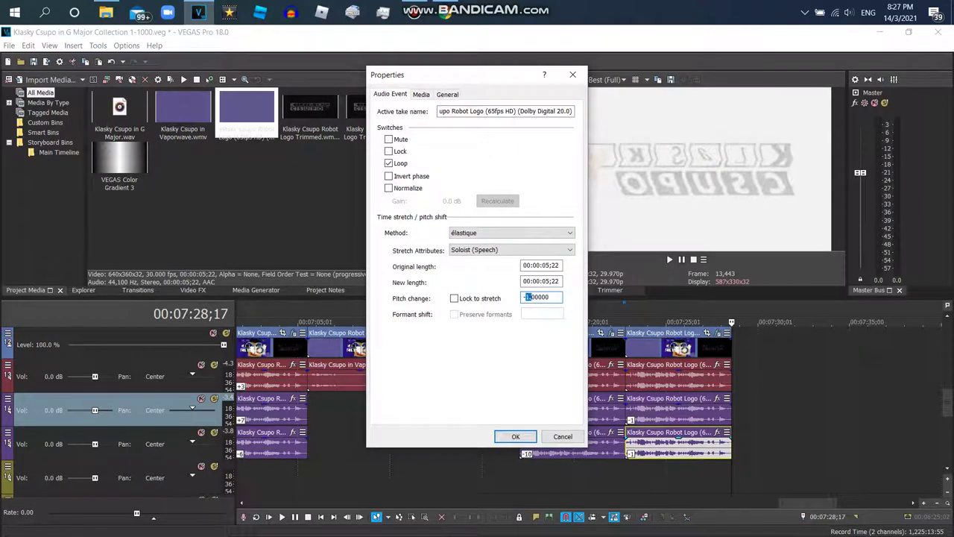
{"action": "left_click", "coordinate": [515, 436]}
Step: Paste another copy of the audio event, align it beneath the -2 event, and set its pitch change to -3
{"action": "right_click", "coordinate": [750, 444]}
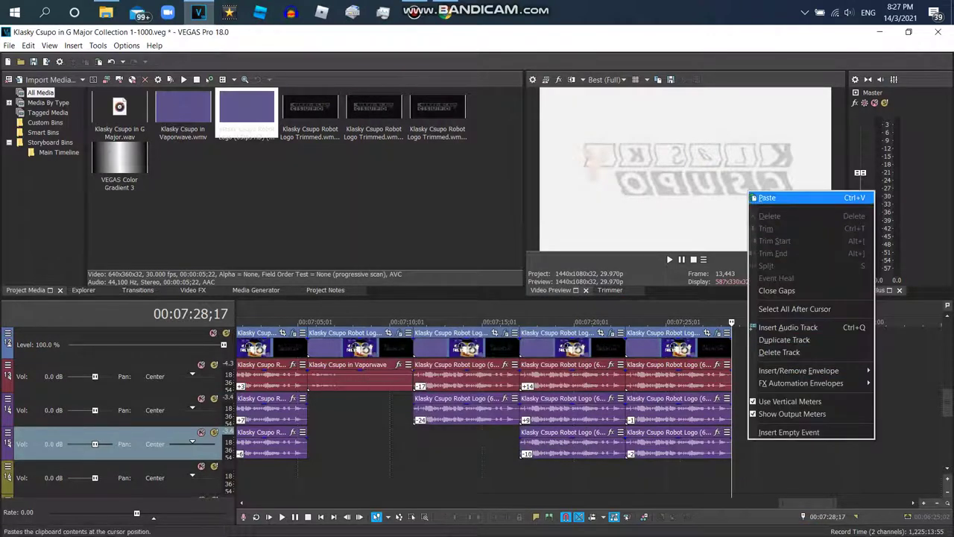
{"action": "left_click", "coordinate": [768, 196]}
{"action": "left_click_drag", "start_coordinate": [782, 444], "coordinate": [678, 477]}
{"action": "right_click", "coordinate": [675, 477]}
{"action": "left_click", "coordinate": [685, 529]}
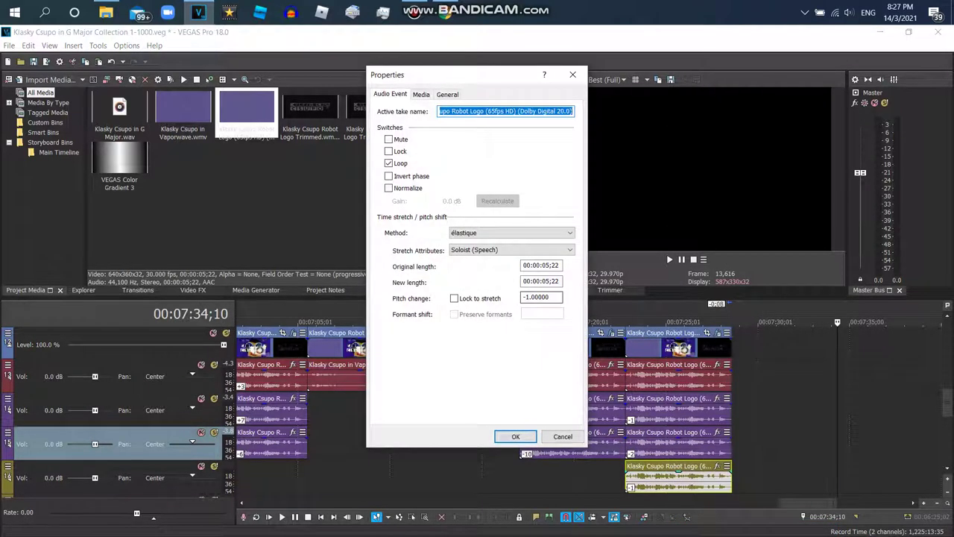
{"action": "double_click", "coordinate": [537, 297]}
{"action": "left_click", "coordinate": [515, 436]}
Step: Paste one more copy of the audio event aligned beneath the -3 event and set its pitch change to -4
{"action": "right_click", "coordinate": [815, 446]}
{"action": "left_click", "coordinate": [842, 204]}
{"action": "scroll", "coordinate": [522, 410], "scroll_direction": "down", "scroll_amount": 2}
{"action": "left_click_drag", "start_coordinate": [597, 410], "coordinate": [596, 445]}
{"action": "right_click", "coordinate": [600, 445]}
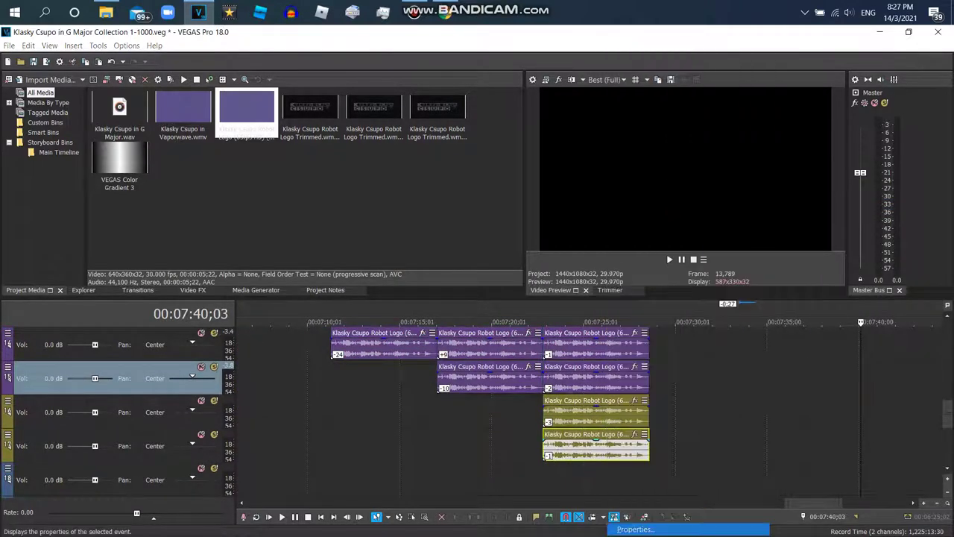
{"action": "left_click", "coordinate": [634, 527]}
{"action": "double_click", "coordinate": [541, 297]}
{"action": "type", "text": "-6"}
{"action": "key", "text": "Tab"}
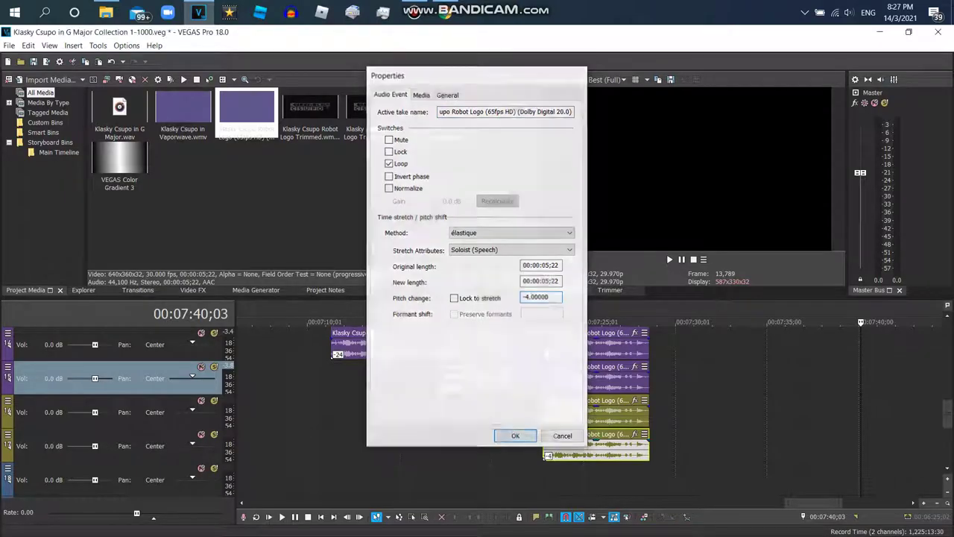
Step: Switch to the browser and search YouTube for "klasky csupo in g major 75"
{"action": "key", "text": "alt+Tab"}
{"action": "left_click", "coordinate": [387, 106]}
{"action": "type", "text": "5"}
{"action": "key", "text": "Return"}
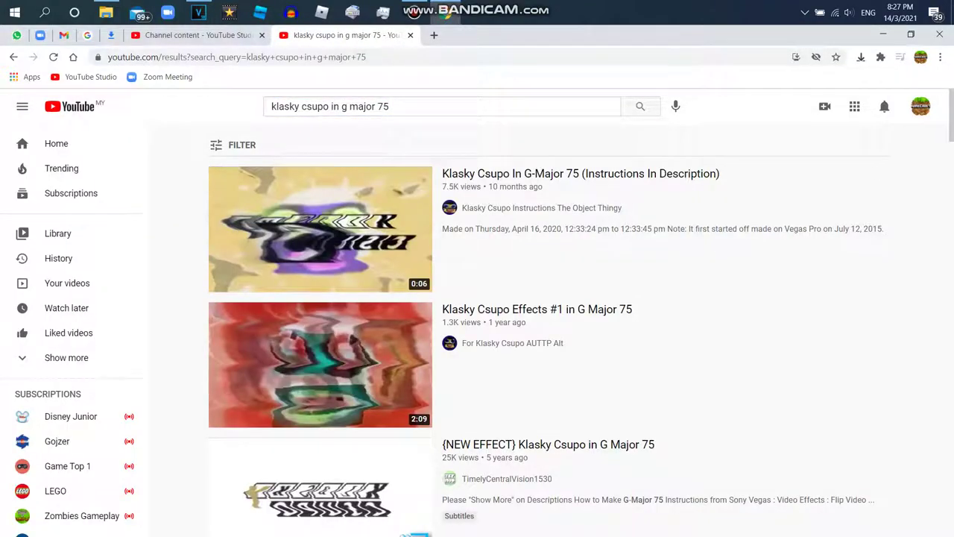
Step: Read the effect instructions in the description of the "{NEW EFFECT} Klasky Csupo in G Major 75" video and return to VEGAS Pro
{"action": "scroll", "coordinate": [321, 298], "scroll_direction": "down", "scroll_amount": 4}
{"action": "left_click", "coordinate": [320, 224]}
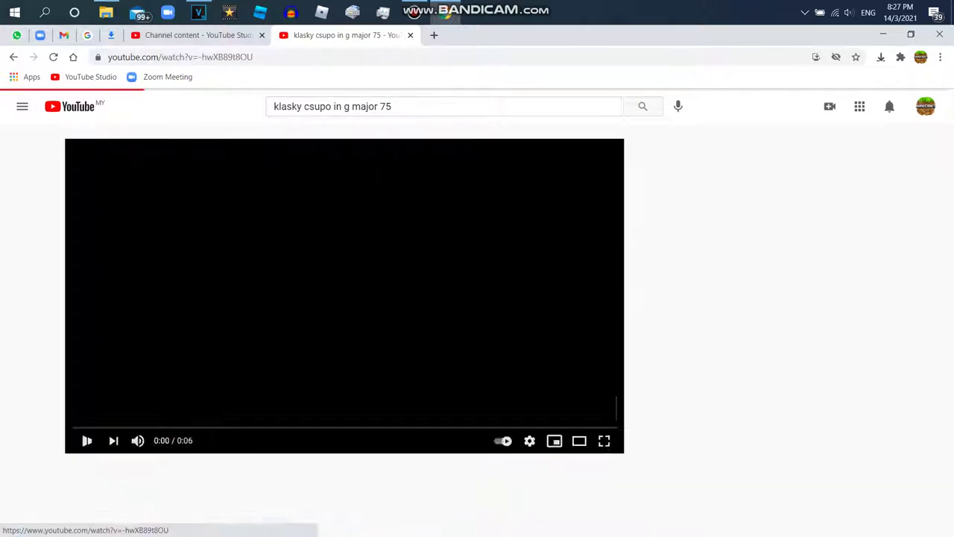
{"action": "scroll", "coordinate": [342, 298], "scroll_direction": "down", "scroll_amount": 3}
{"action": "left_click", "coordinate": [126, 356]}
{"action": "scroll", "coordinate": [341, 328], "scroll_direction": "down", "scroll_amount": 3}
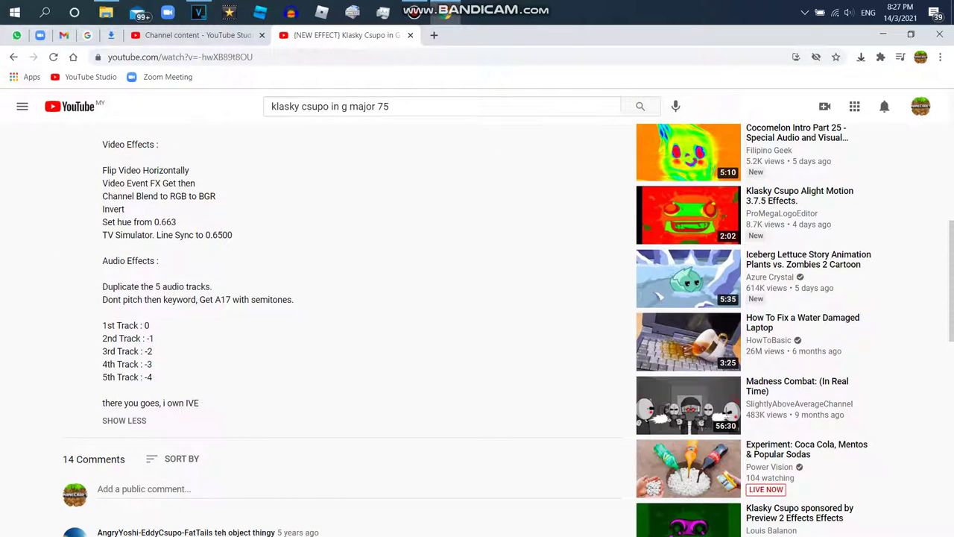
{"action": "key", "text": "alt+Left"}
{"action": "left_click", "coordinate": [321, 142]}
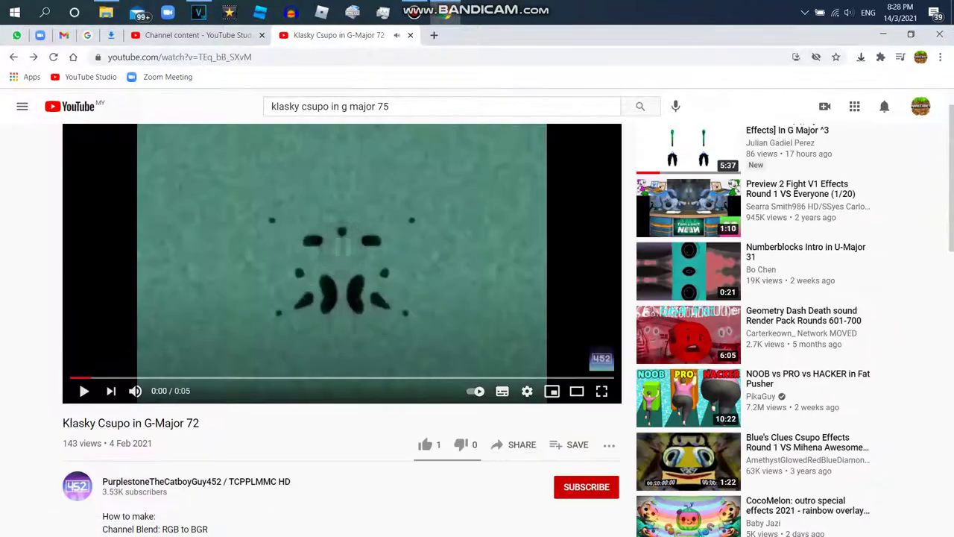
{"action": "key", "text": "alt+Tab"}
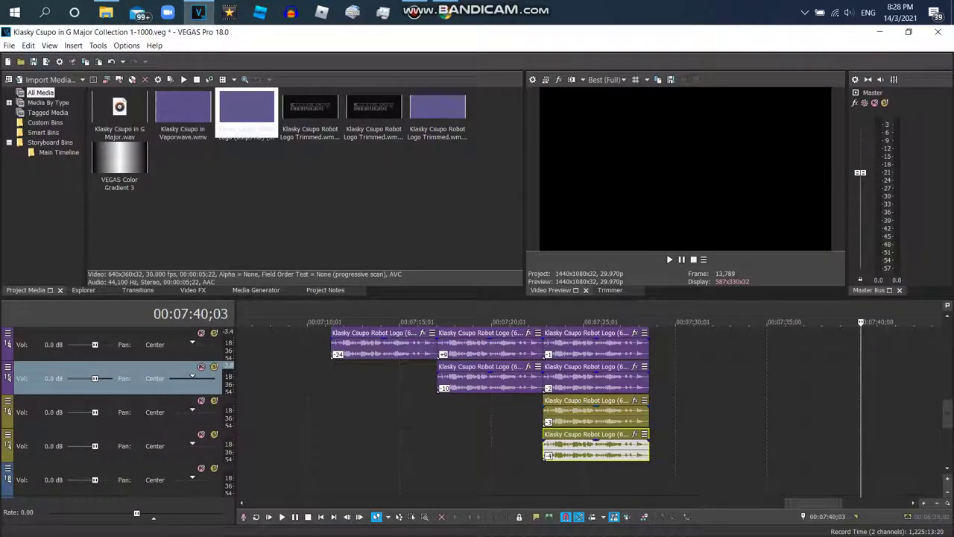
Step: Play back the latest G Major variations on the timeline from 00:06:53;28 through the end of the last clip
{"action": "scroll", "coordinate": [589, 395], "scroll_direction": "left", "scroll_amount": 5}
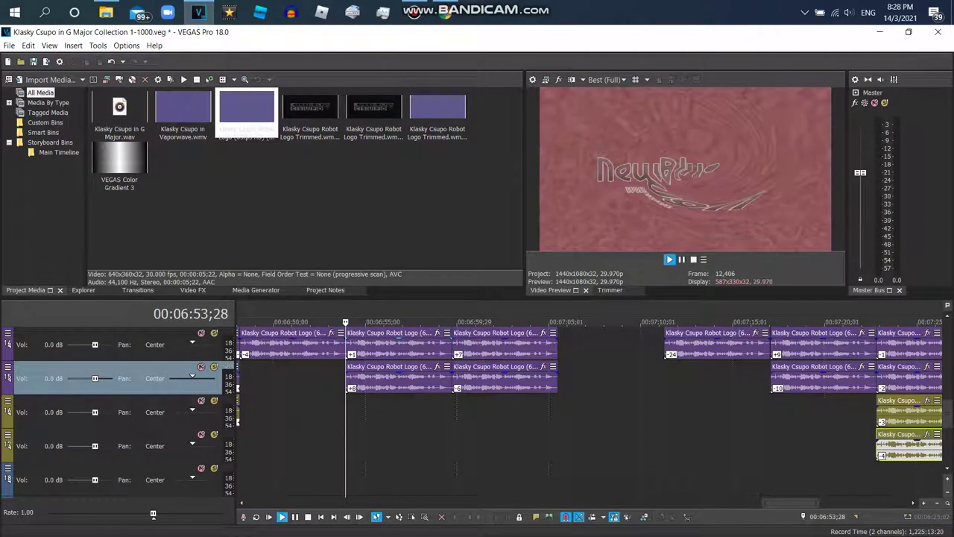
{"action": "key", "text": "Down"}
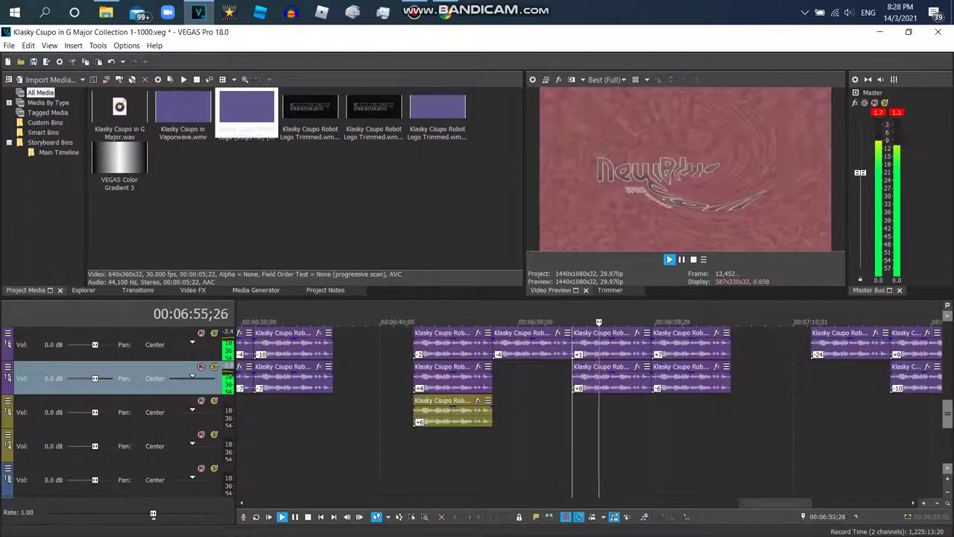
{"action": "scroll", "coordinate": [589, 409], "scroll_direction": "up", "scroll_amount": 3}
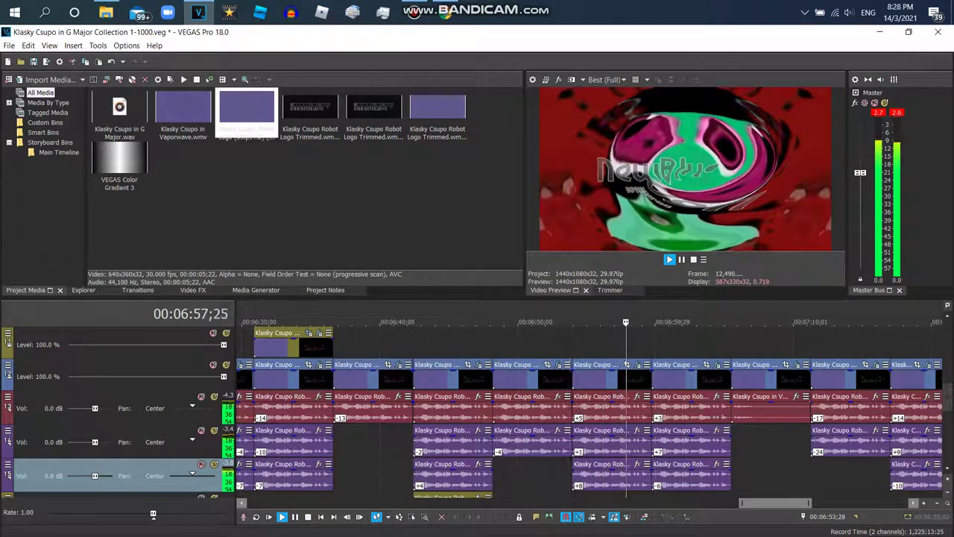
{"action": "scroll", "coordinate": [589, 408], "scroll_direction": "right", "scroll_amount": 5}
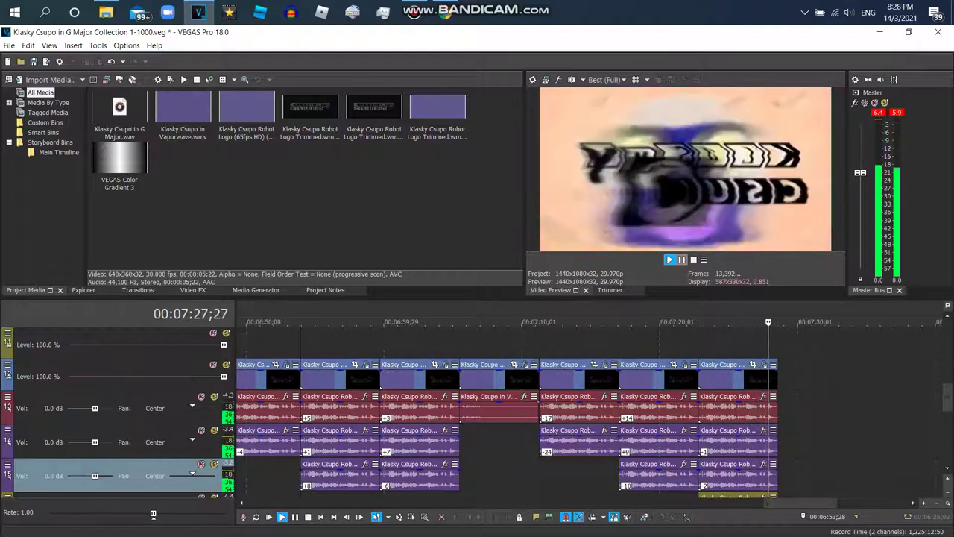
{"action": "key", "text": "space"}
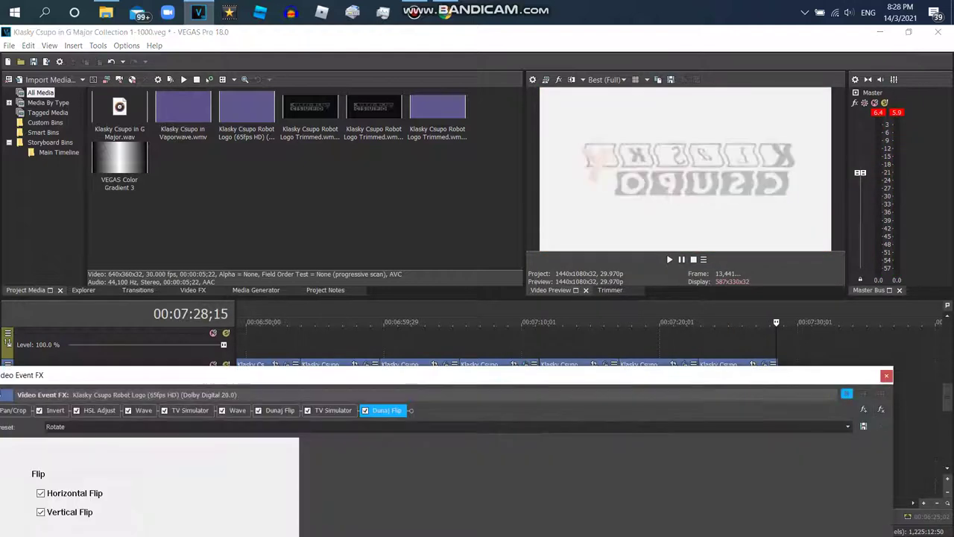
Step: Close the Video Event FX window and save the project
{"action": "left_click", "coordinate": [887, 375]}
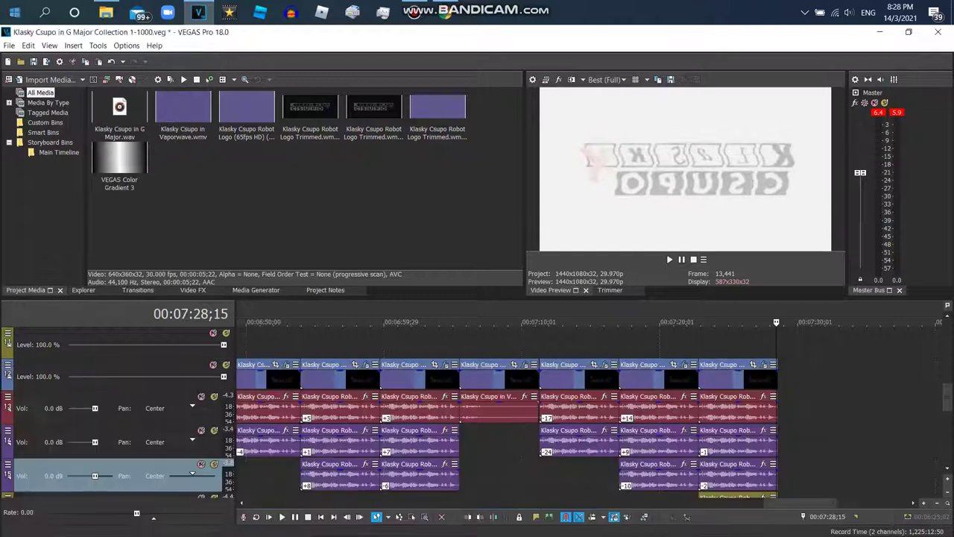
{"action": "left_click", "coordinate": [9, 45]}
{"action": "left_click", "coordinate": [19, 102]}
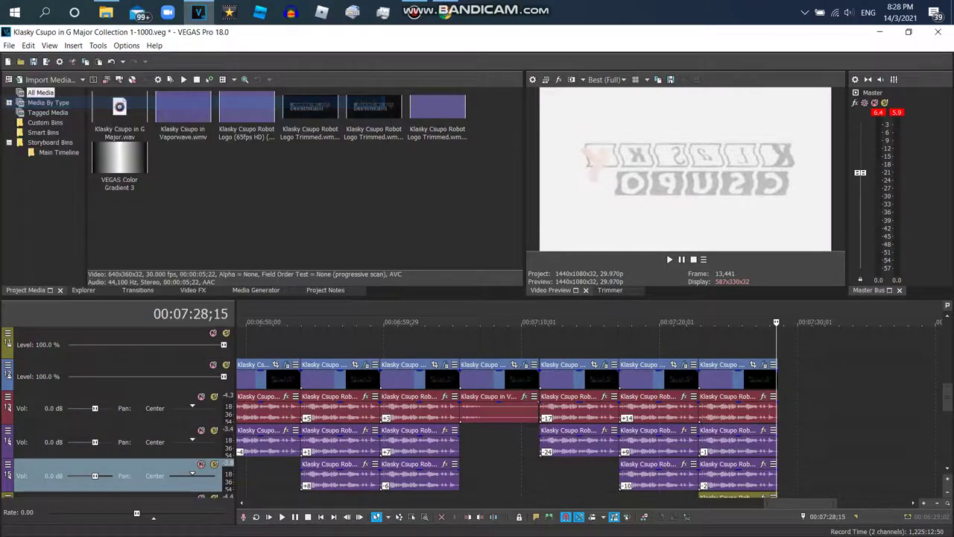